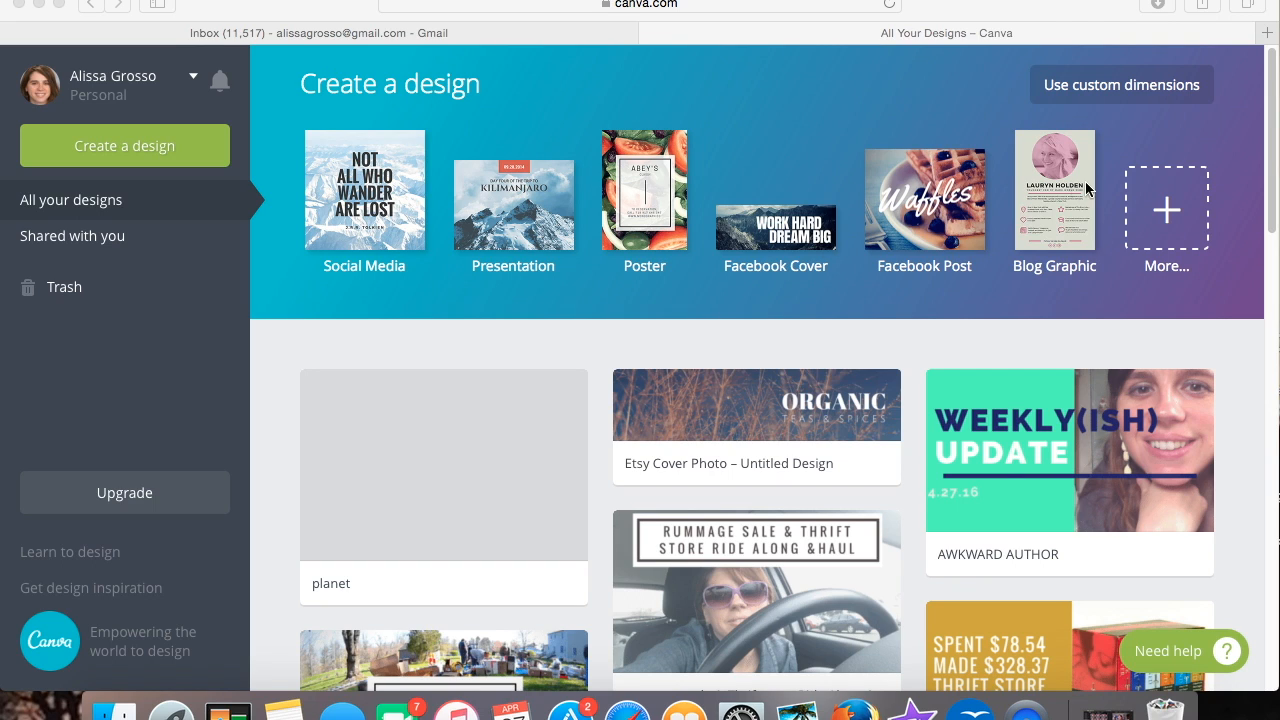
- Create a new design of the Etsy Cover Photo type from the Social Media & Email Headers category
left_click(1167, 215)
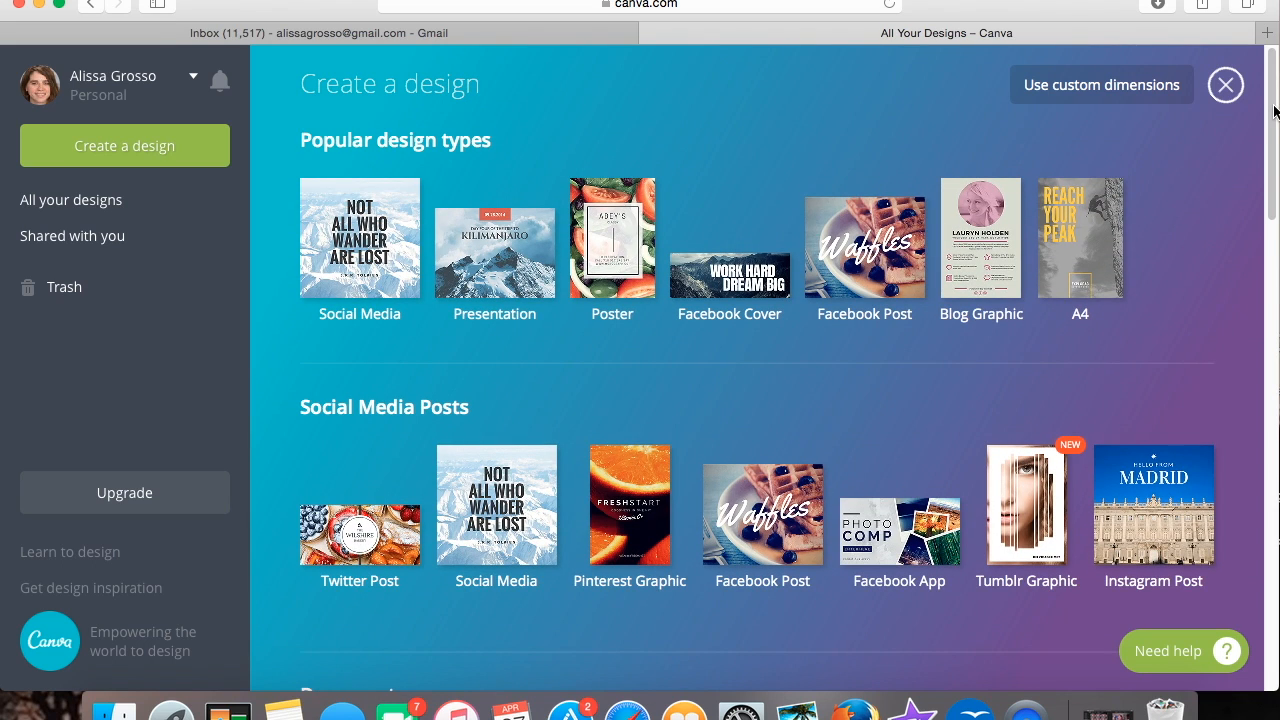
scroll(1272, 118, "down", 1)
left_click_drag(1271, 118, 1222, 323)
scroll(1222, 323, "down", 6)
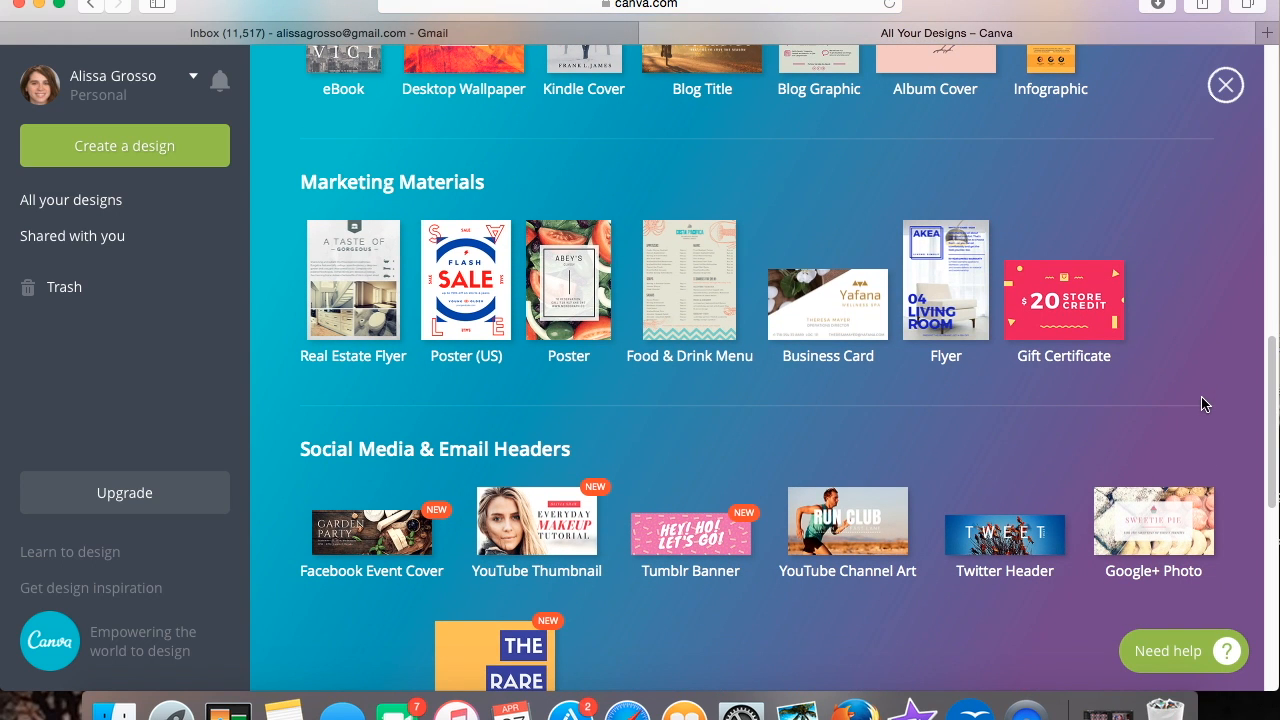
scroll(1205, 404, "down", 1)
scroll(1200, 408, "down", 2)
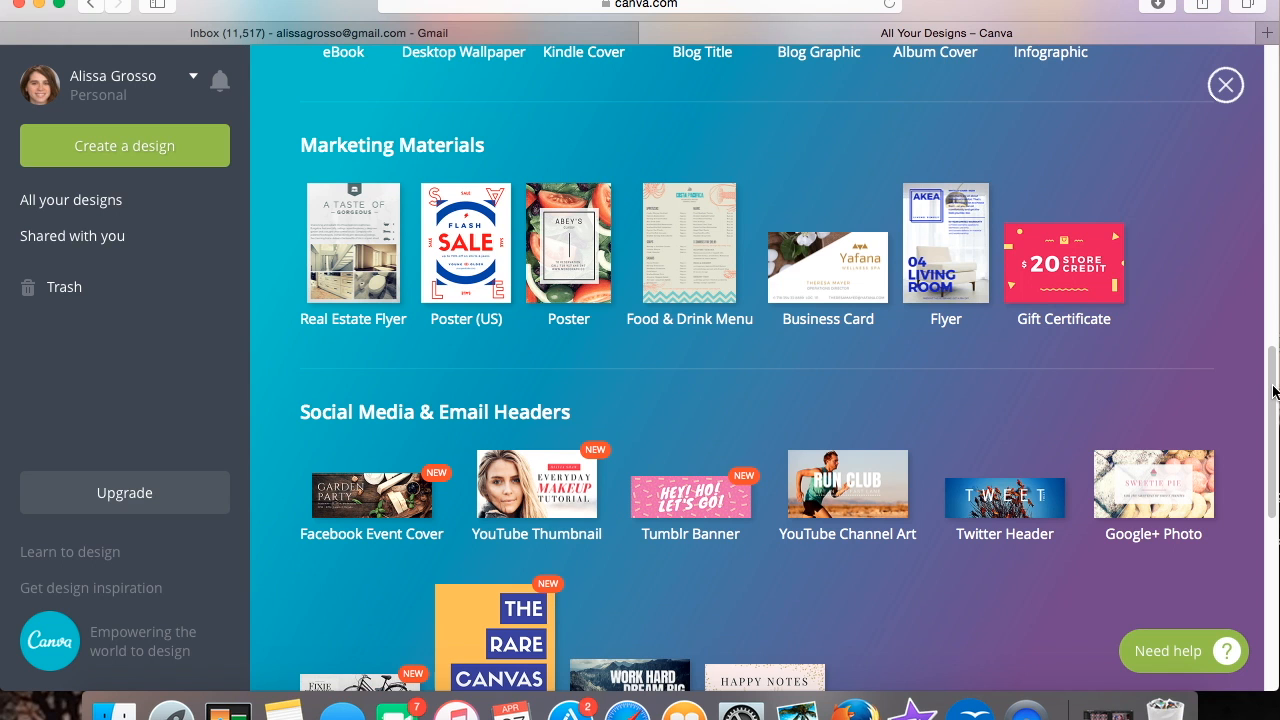
left_click_drag(1273, 392, 1268, 451)
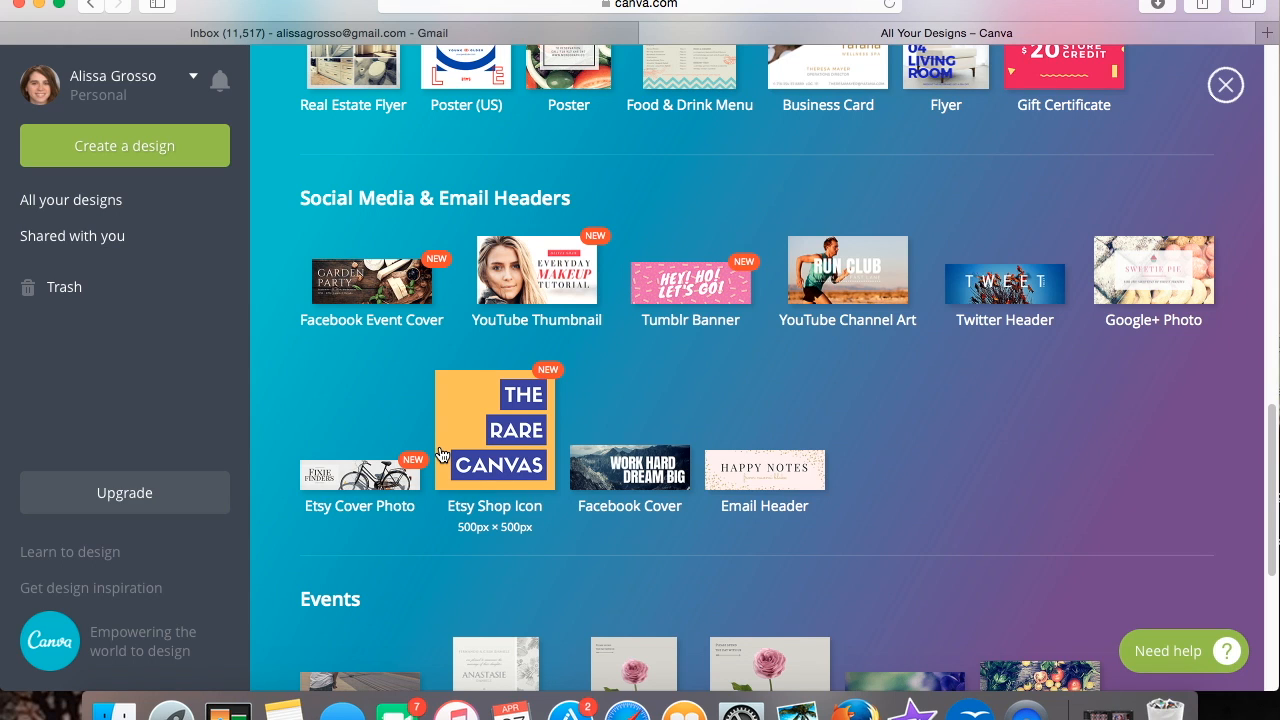
left_click(347, 481)
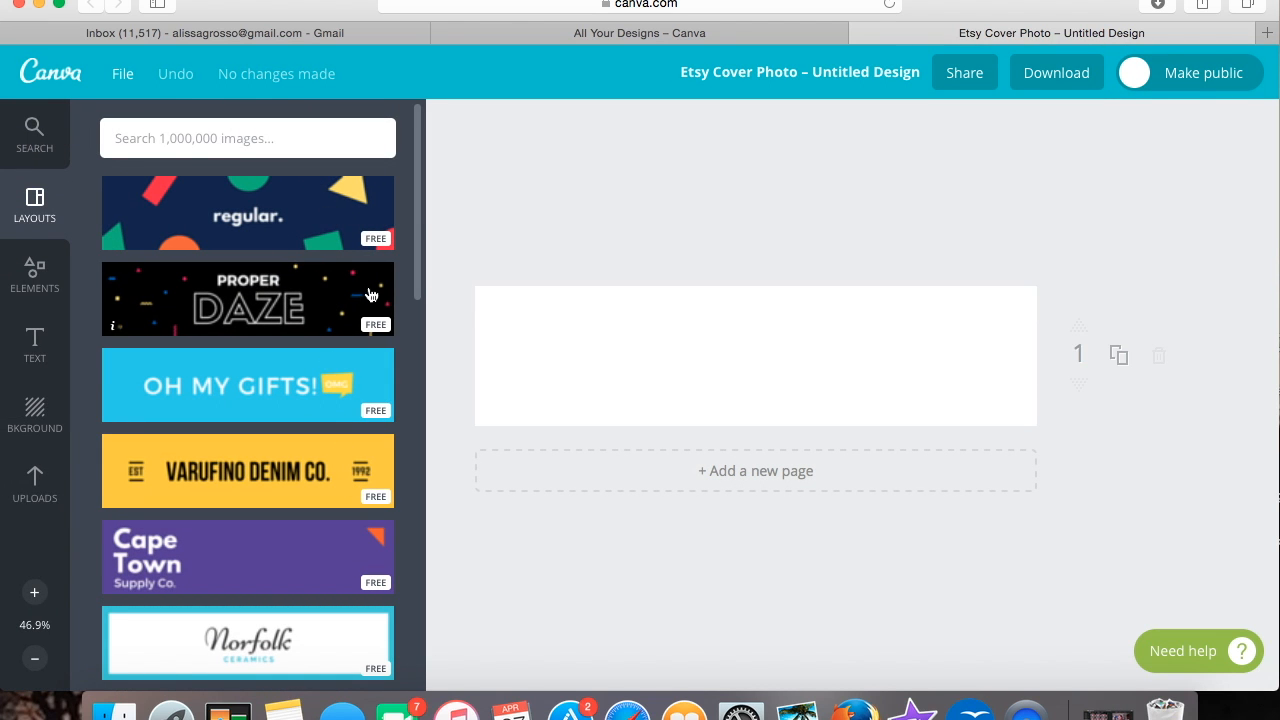
- Look through the available Etsy cover photo layouts, from the ready-made banners down to the empty photo grids
left_click_drag(418, 234, 416, 176)
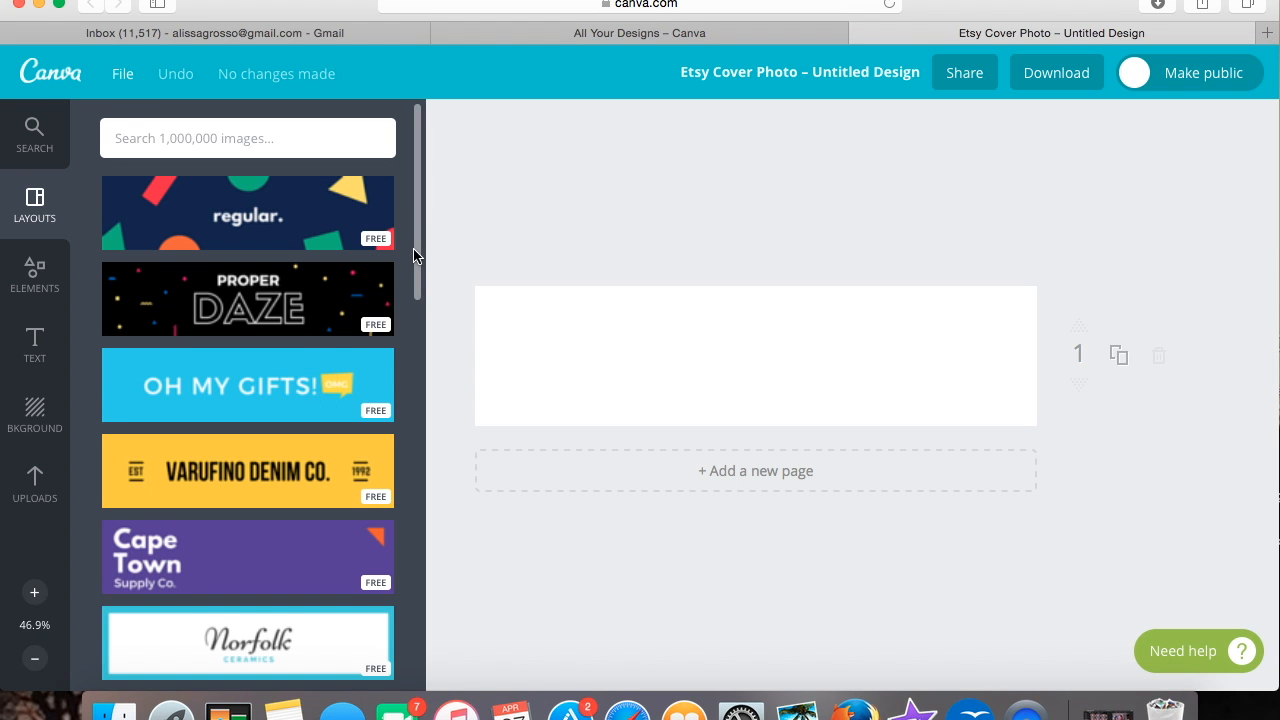
left_click_drag(414, 257, 379, 490)
scroll(379, 490, "down", 3)
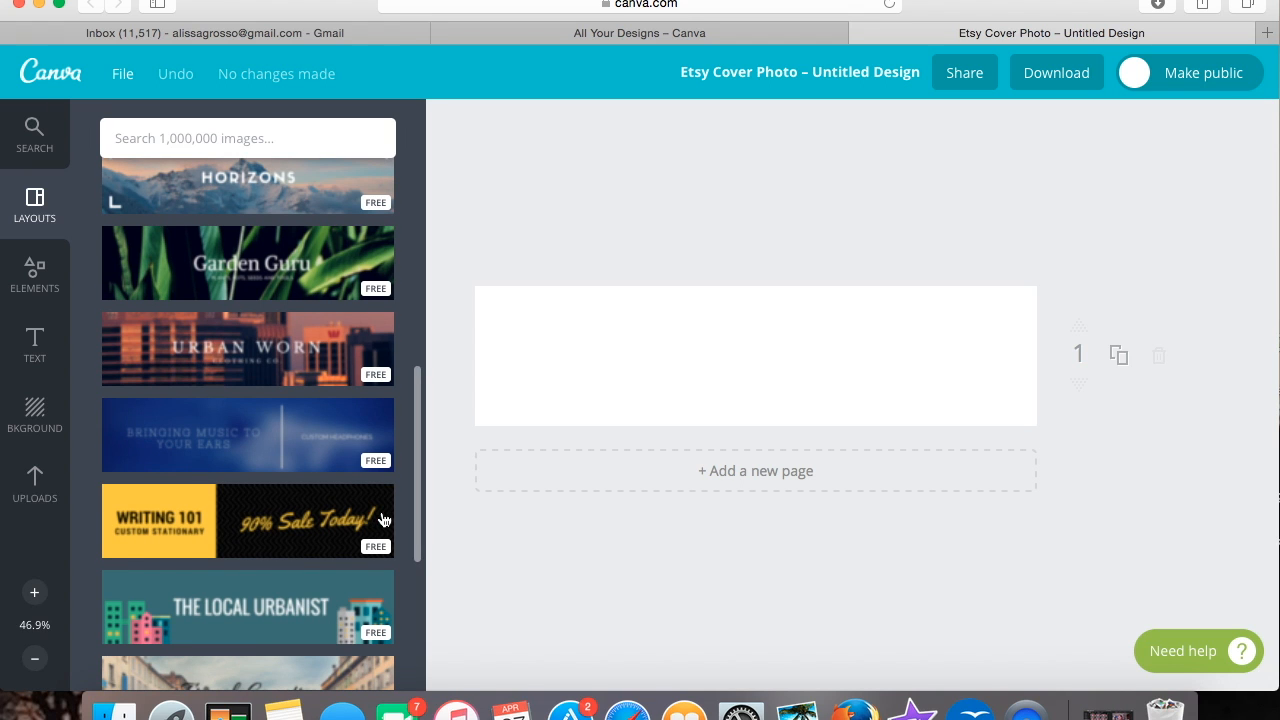
scroll(390, 528, "down", 1)
scroll(392, 532, "down", 1)
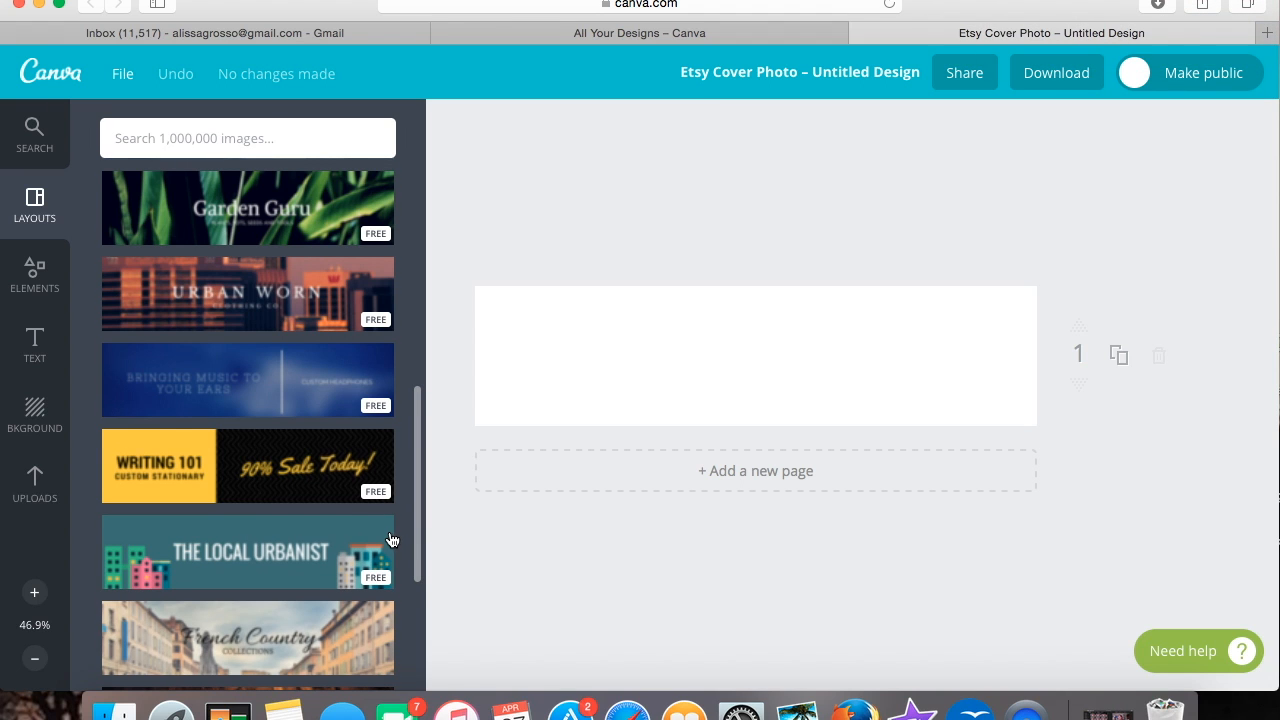
scroll(392, 540, "down", 1)
scroll(390, 560, "down", 4)
scroll(388, 583, "down", 5)
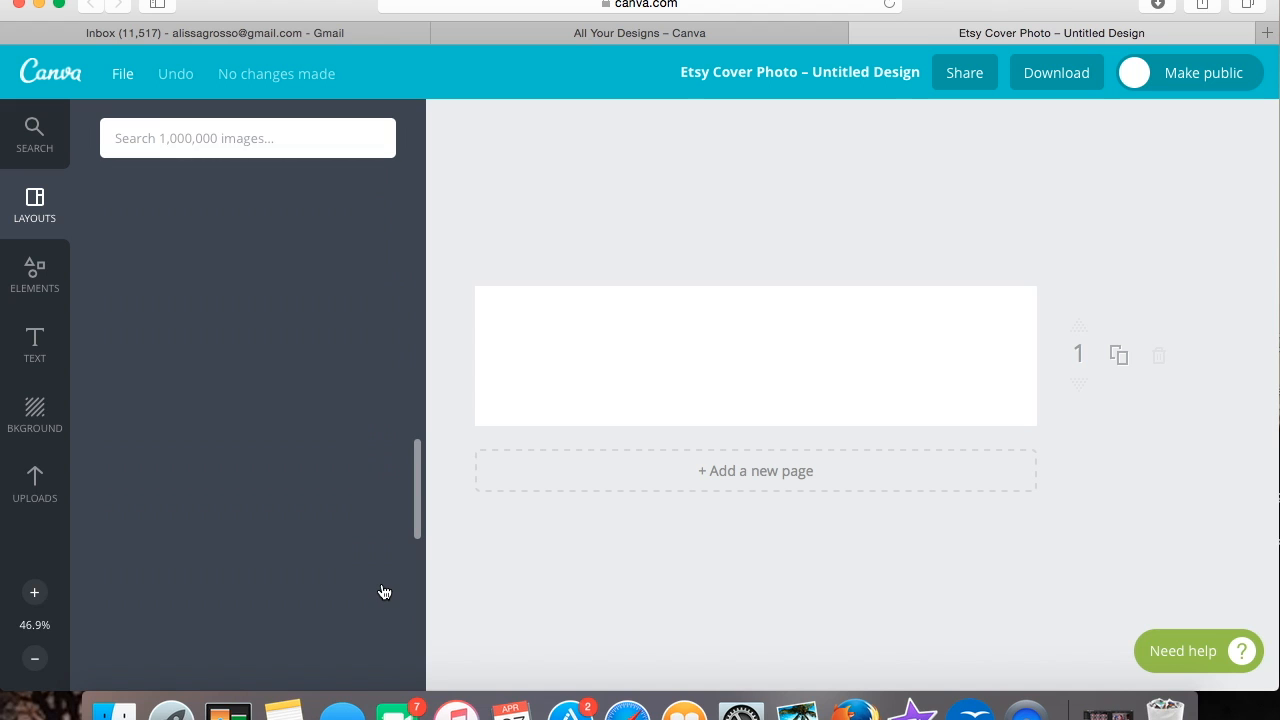
scroll(382, 600, "down", 1)
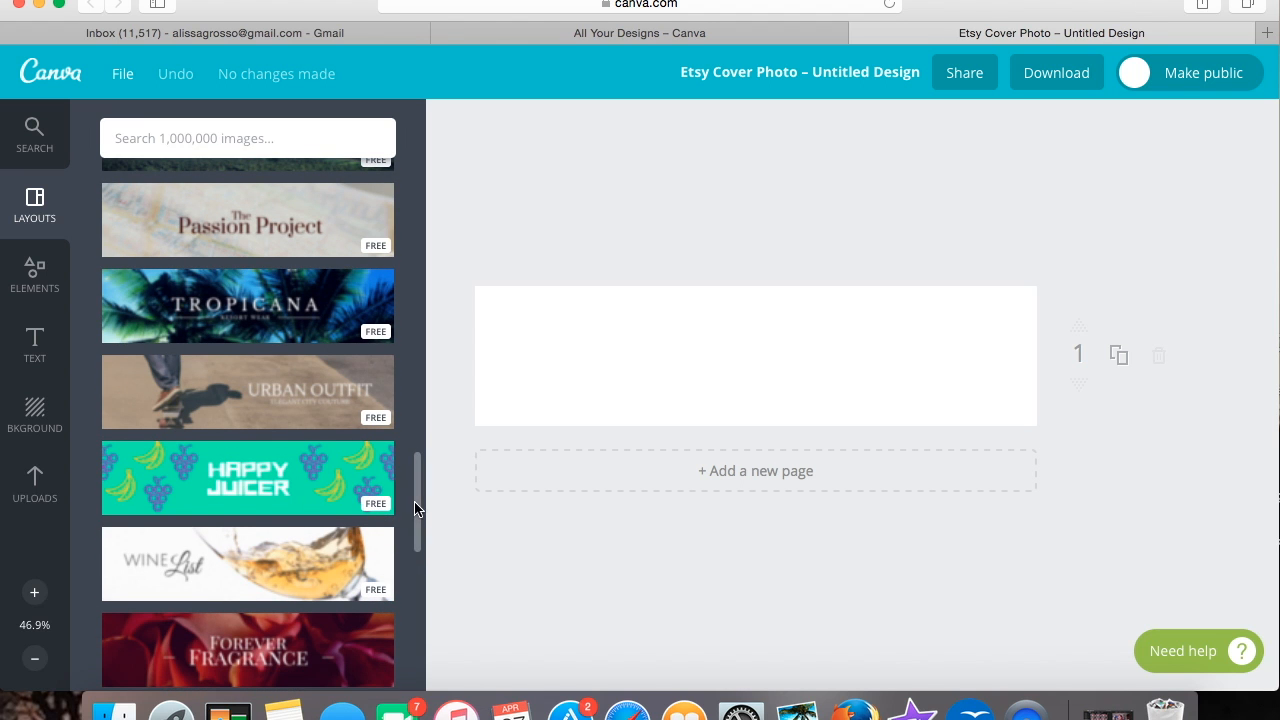
scroll(410, 540, "down", 5)
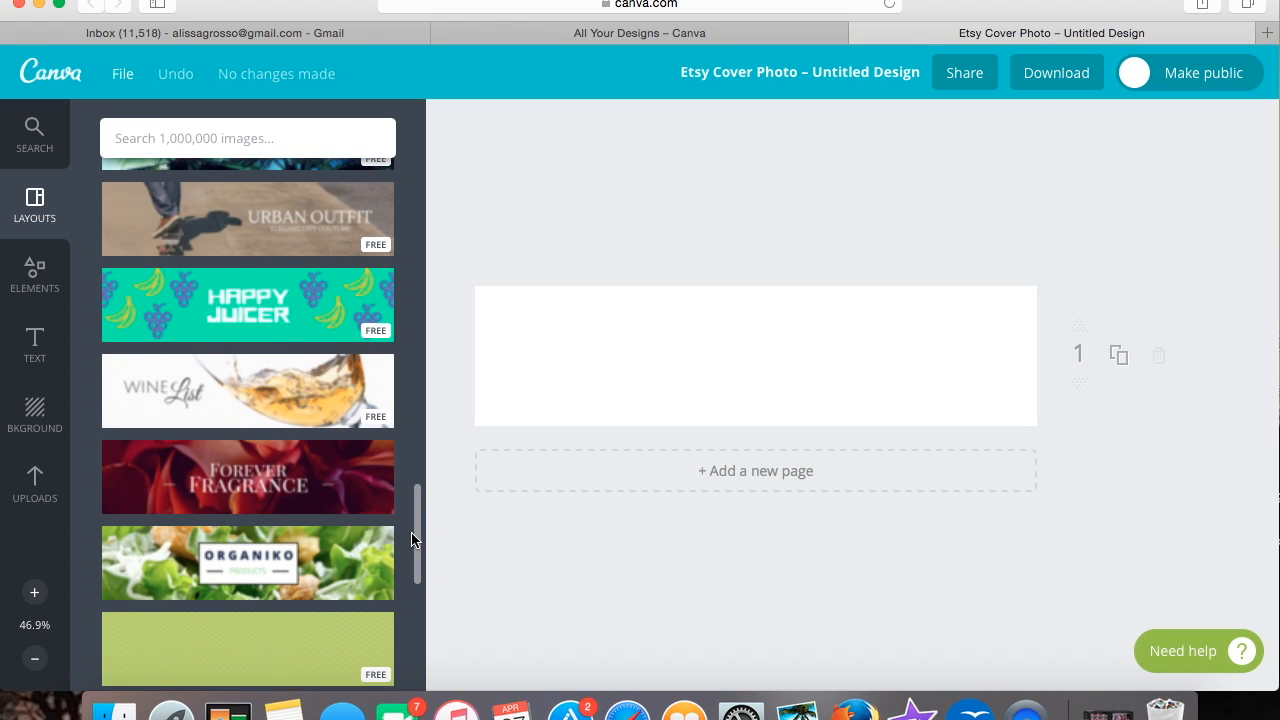
scroll(411, 540, "down", 3)
scroll(406, 561, "down", 6)
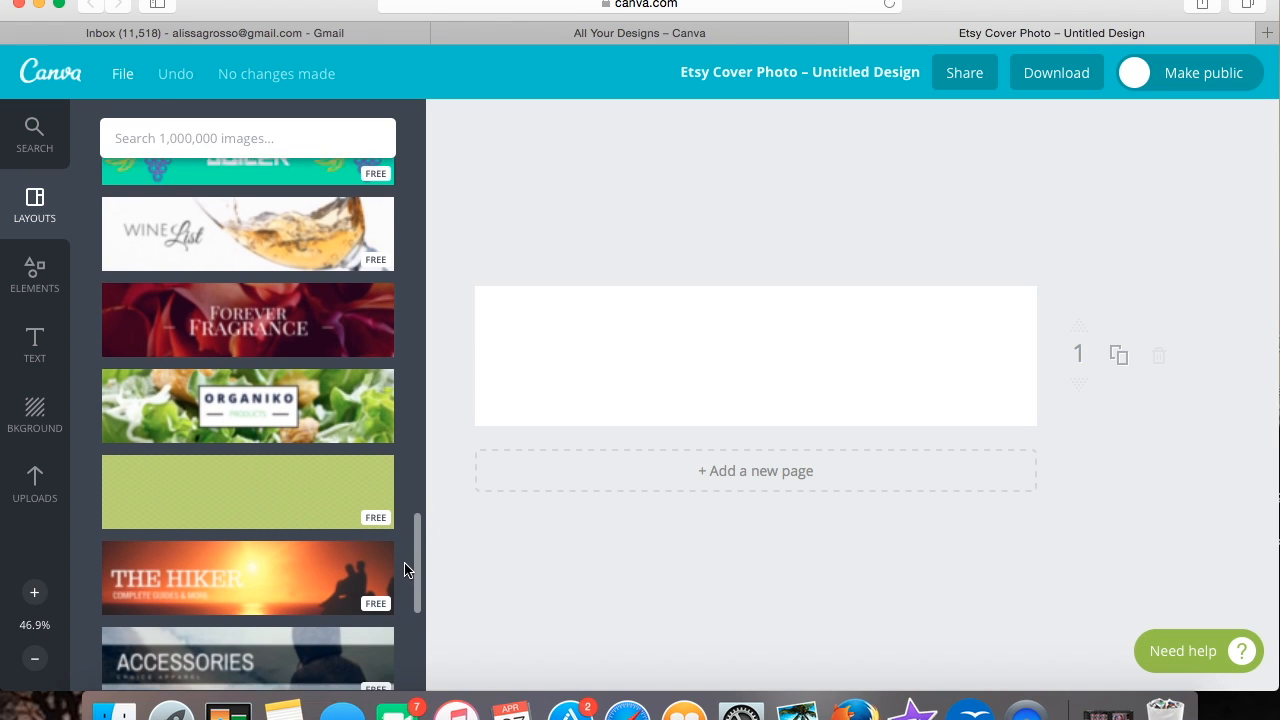
scroll(398, 603, "down", 1)
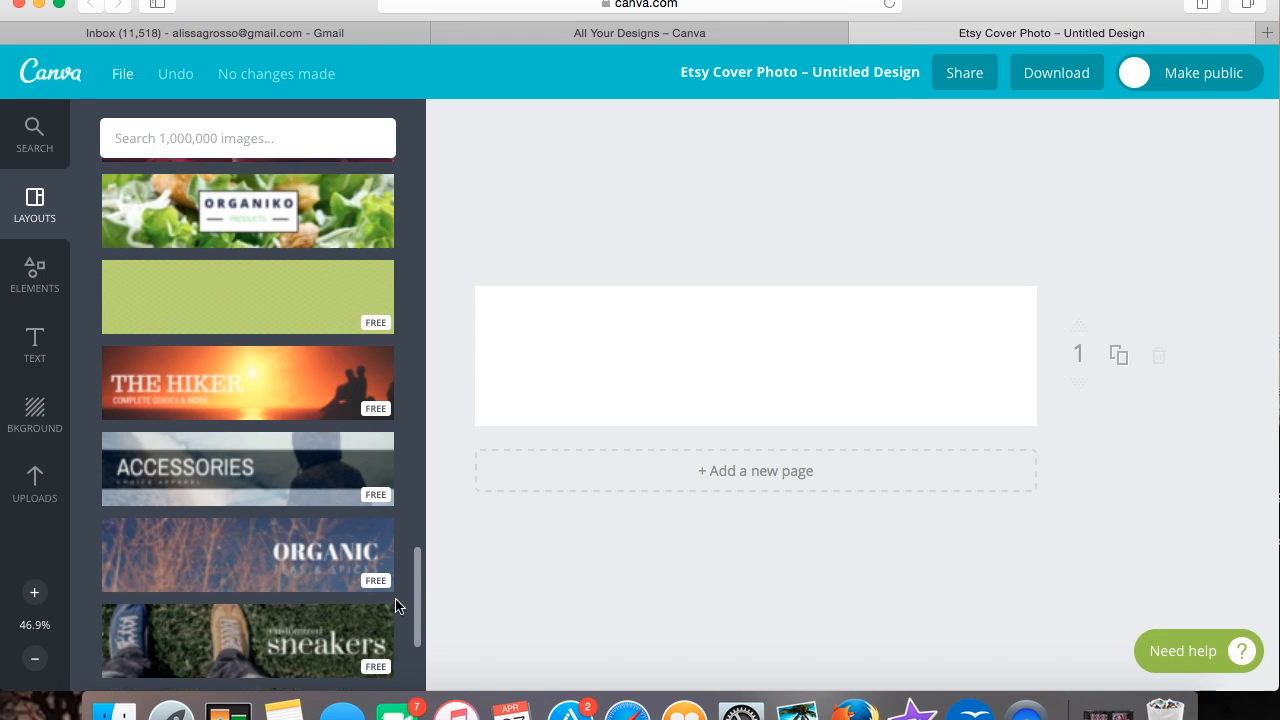
scroll(394, 618, "down", 9)
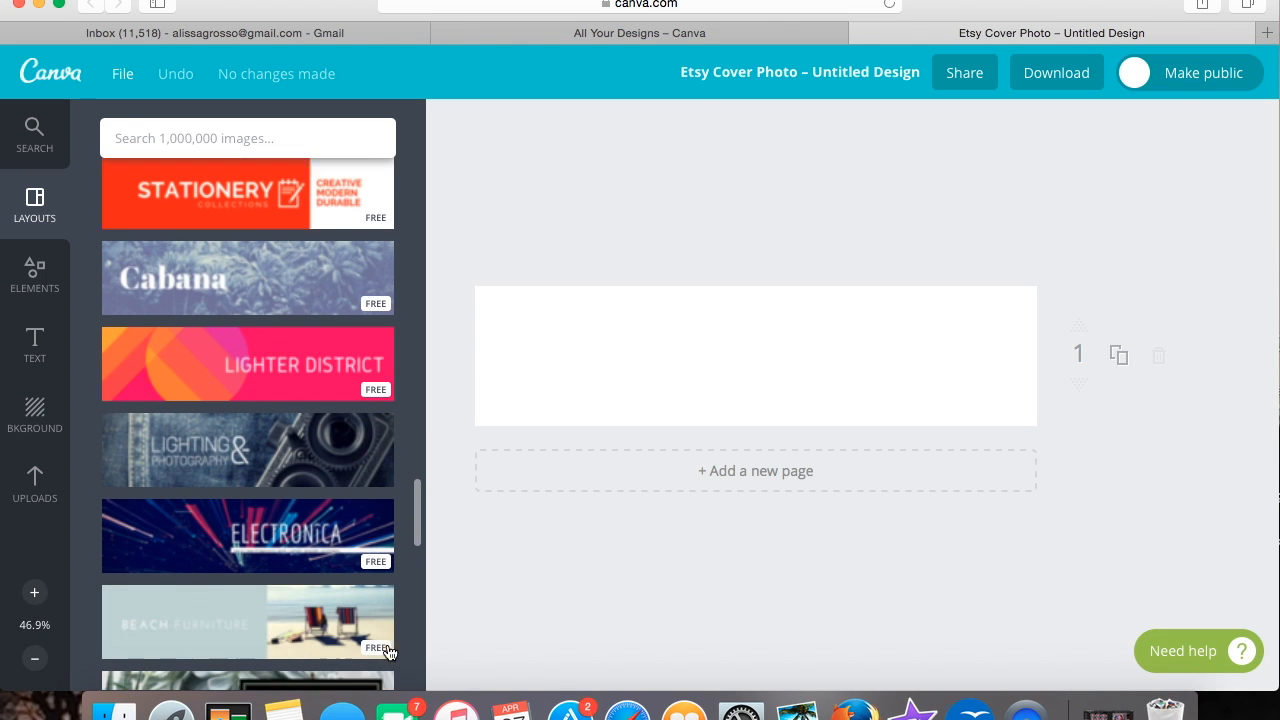
scroll(389, 660, "down", 1)
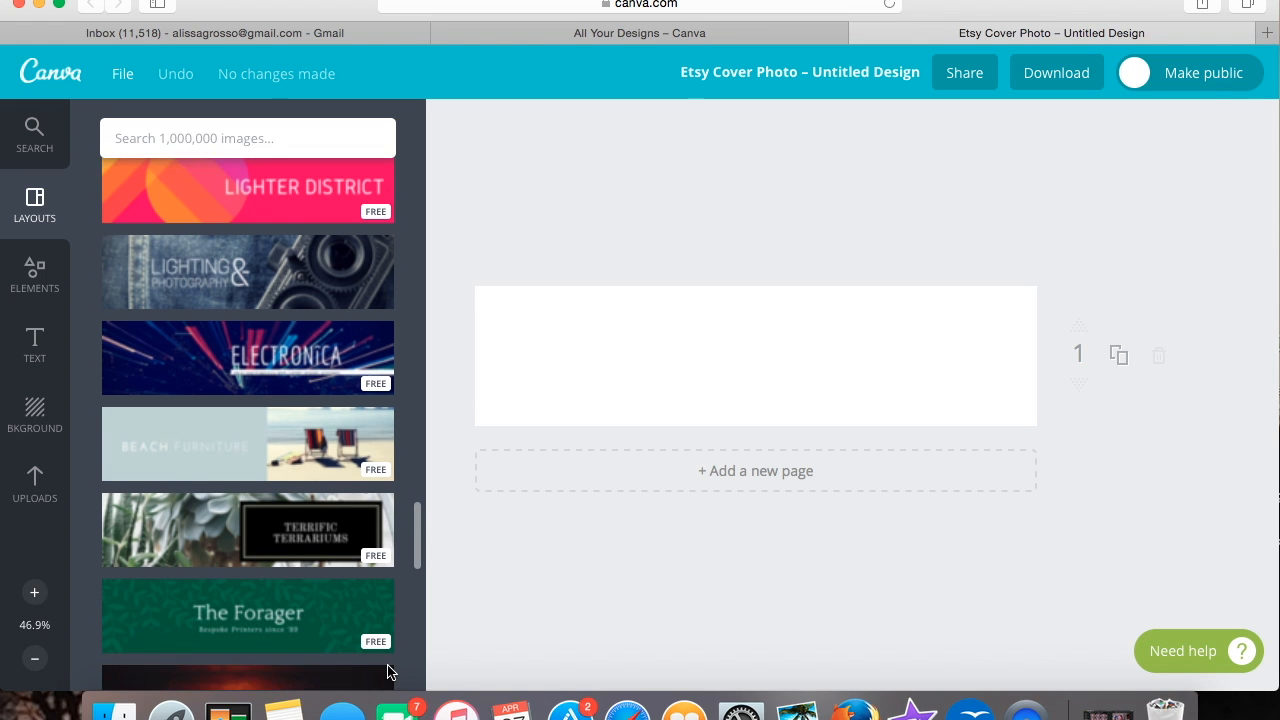
left_click_drag(418, 543, 413, 617)
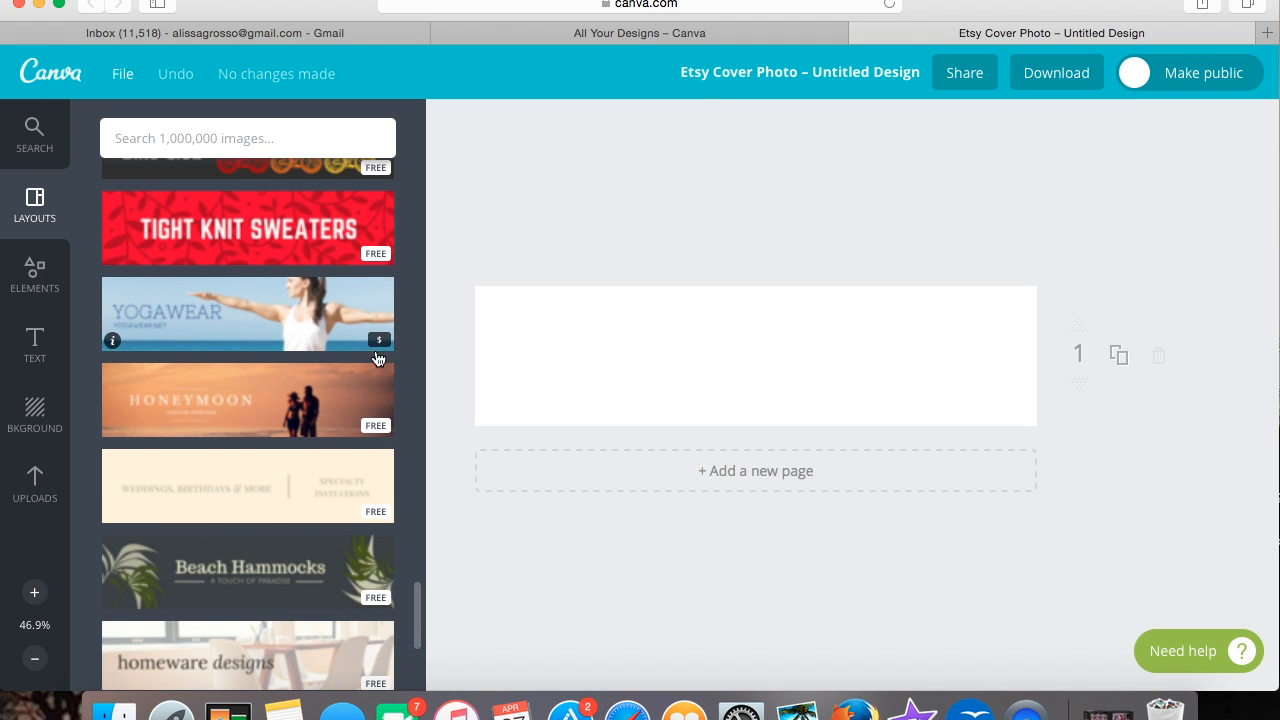
left_click_drag(418, 620, 417, 678)
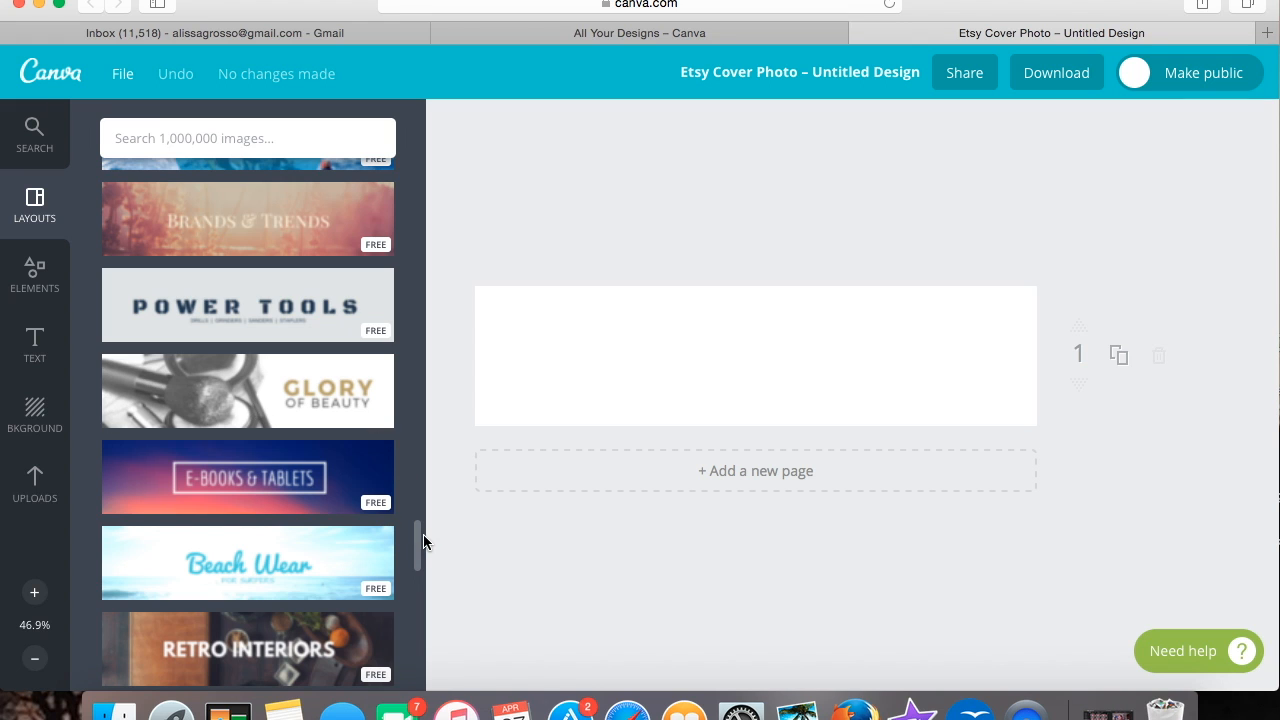
scroll(417, 550, "down", 2)
left_click_drag(417, 555, 409, 645)
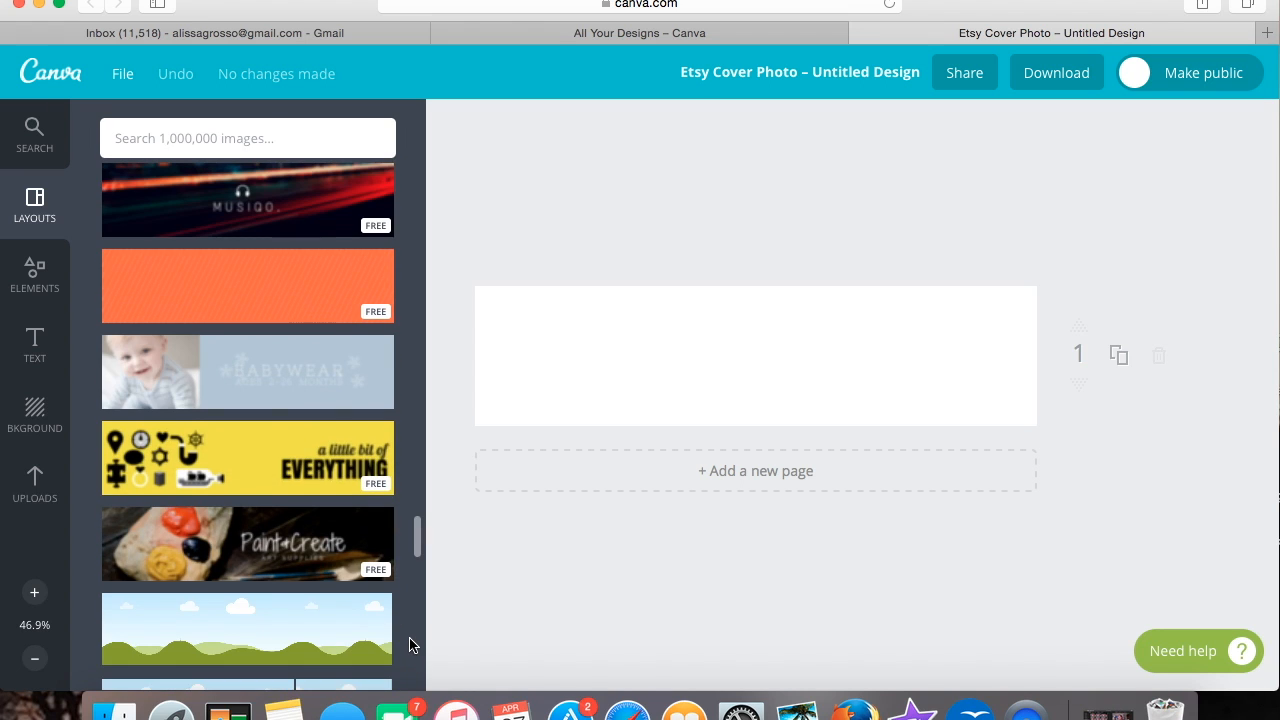
scroll(410, 645, "down", 5)
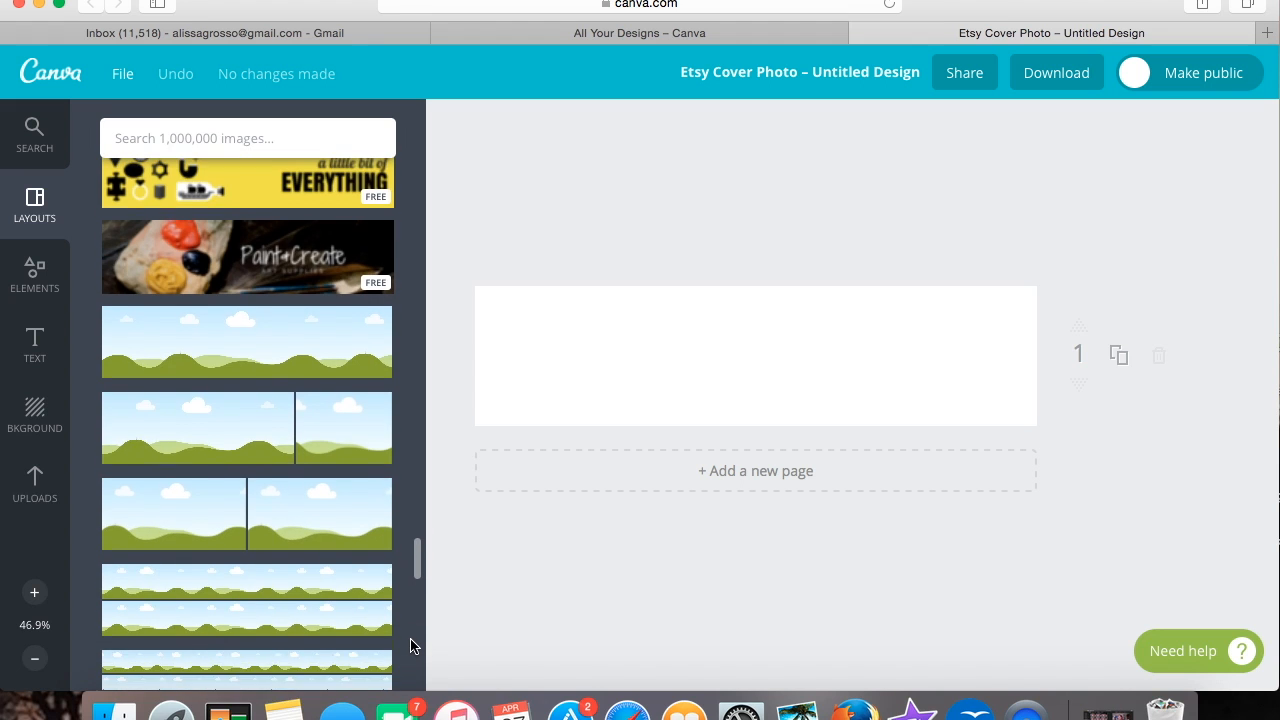
left_click_drag(410, 645, 410, 665)
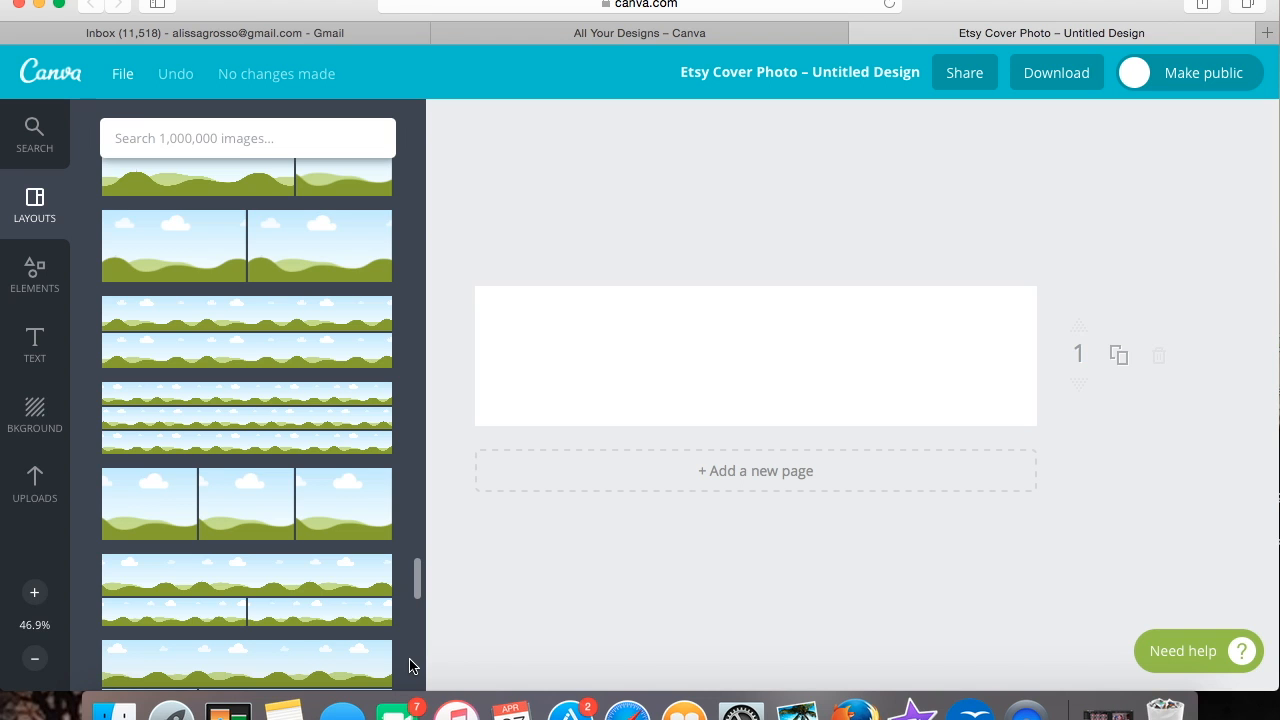
- Apply the free green leaf-patterned layout "The Forager" to the blank page
scroll(414, 640, "up", 5)
scroll(418, 600, "up", 10)
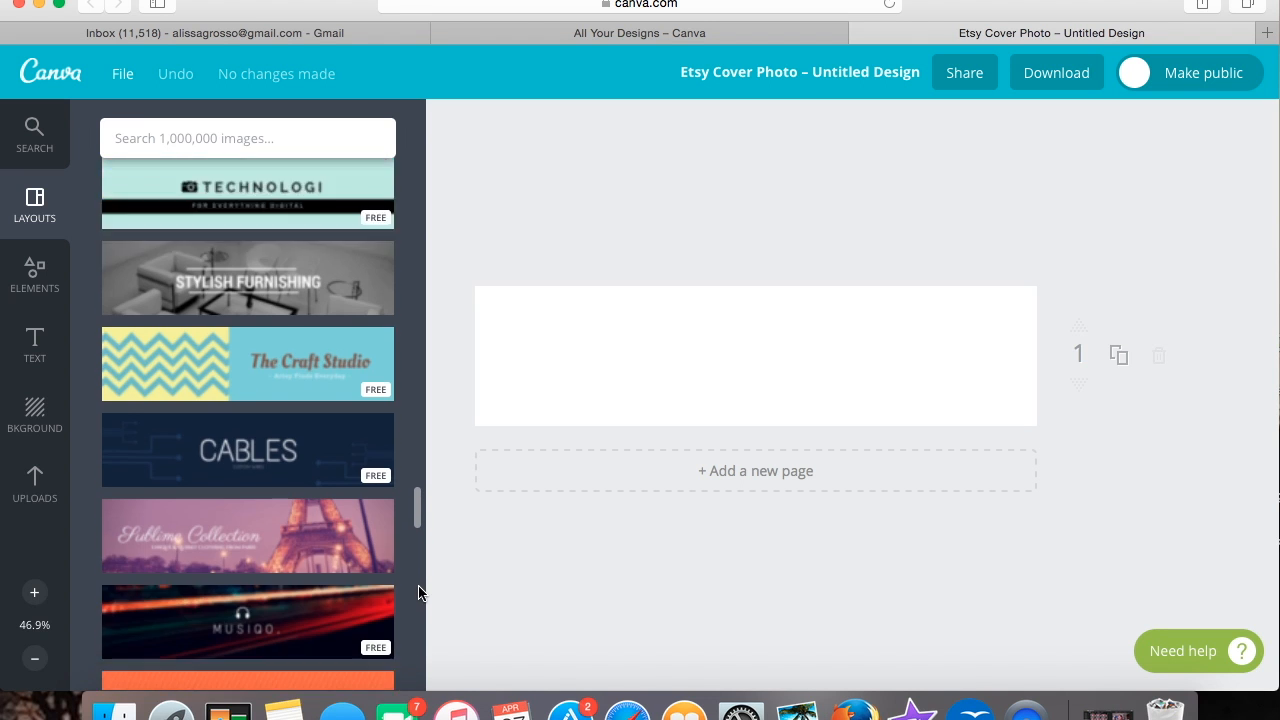
scroll(419, 565, "up", 10)
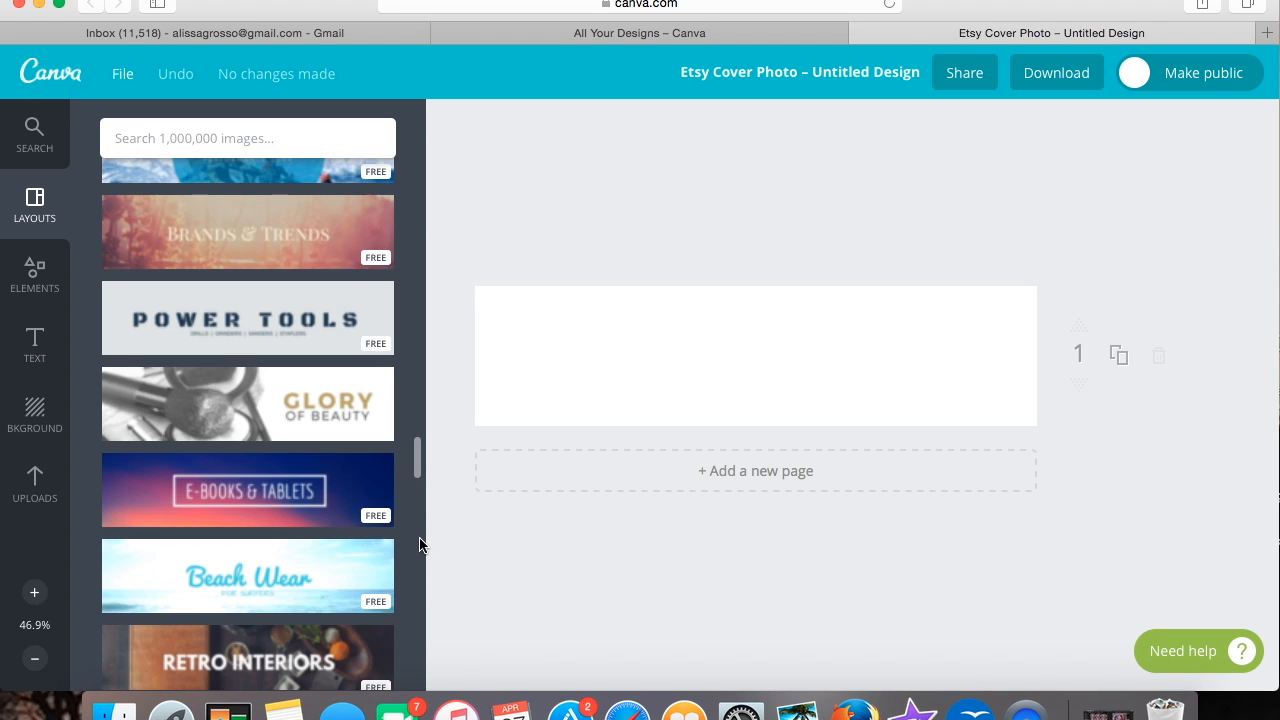
scroll(420, 500, "up", 8)
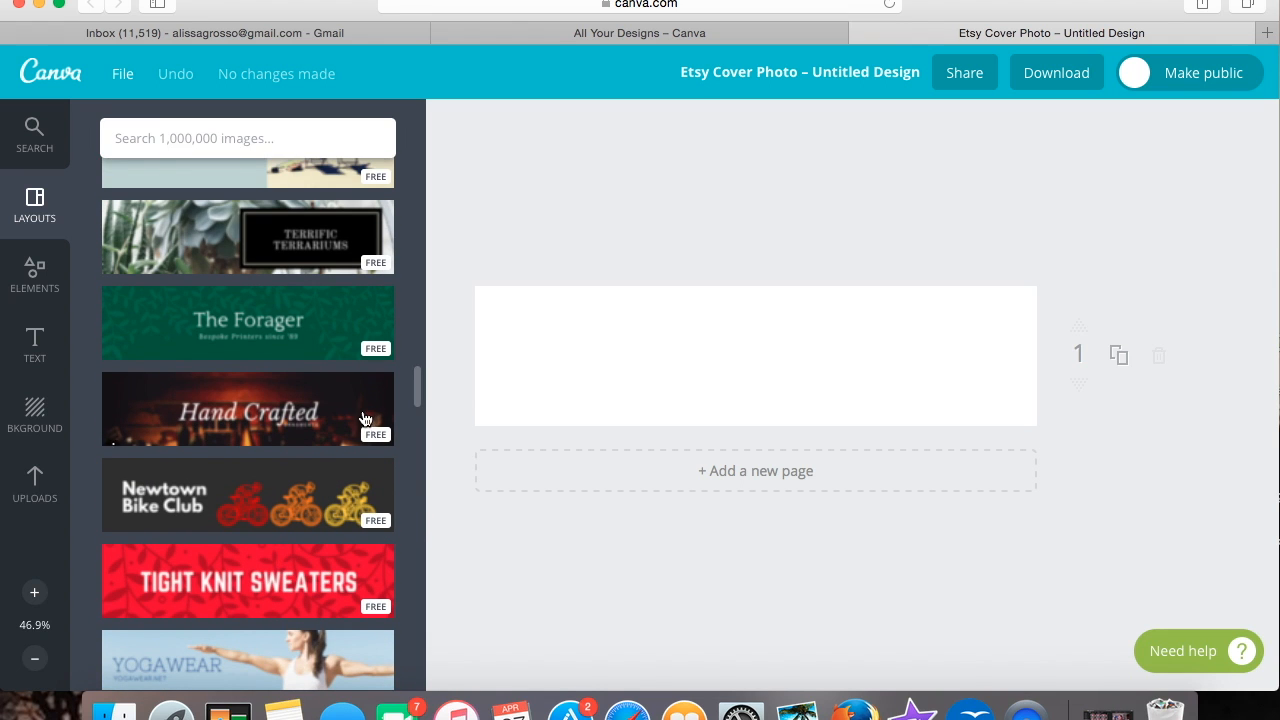
left_click(332, 333)
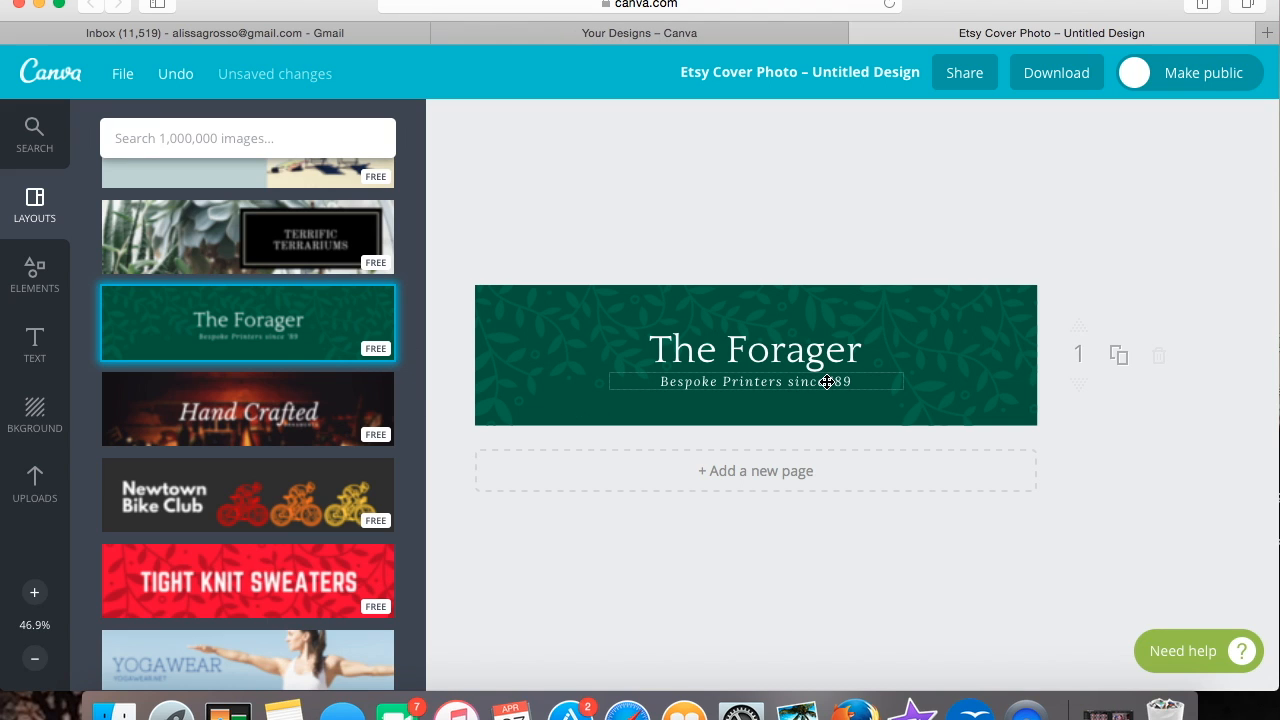
- Change the banner's dark green background to a custom light mint with color code 9cffde
left_click(666, 420)
left_click(755, 239)
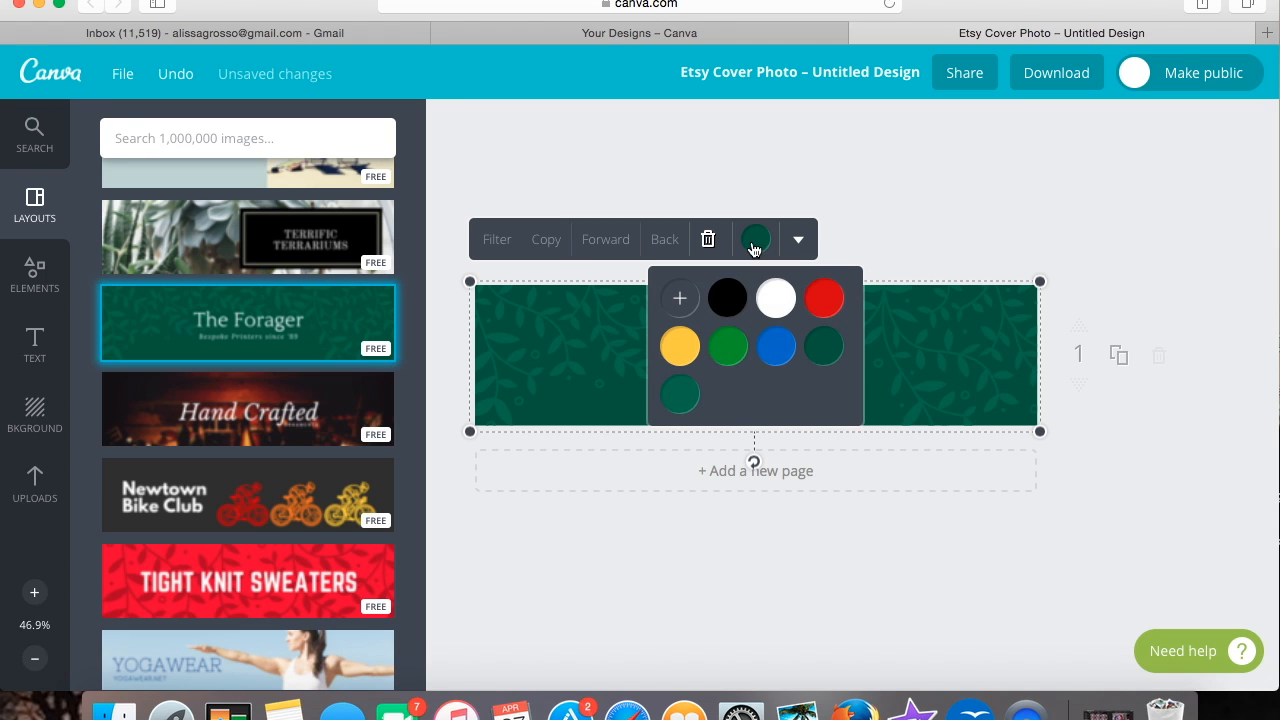
left_click(681, 300)
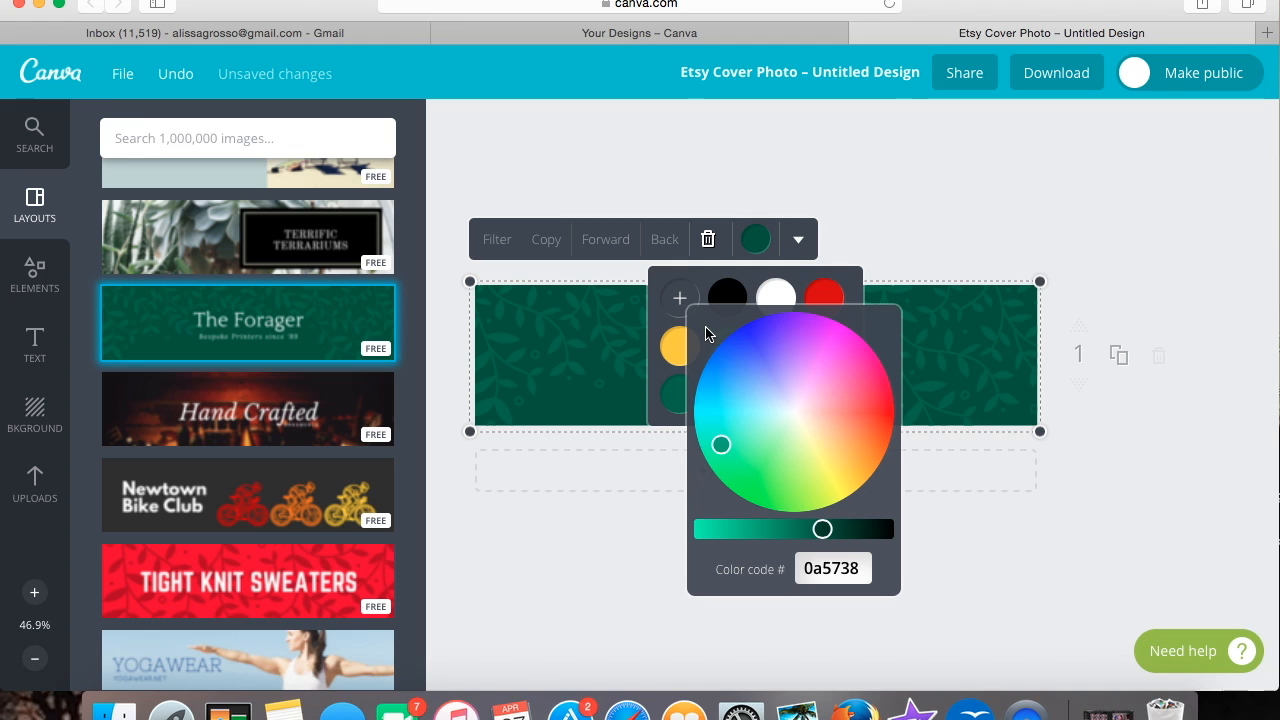
left_click(731, 417)
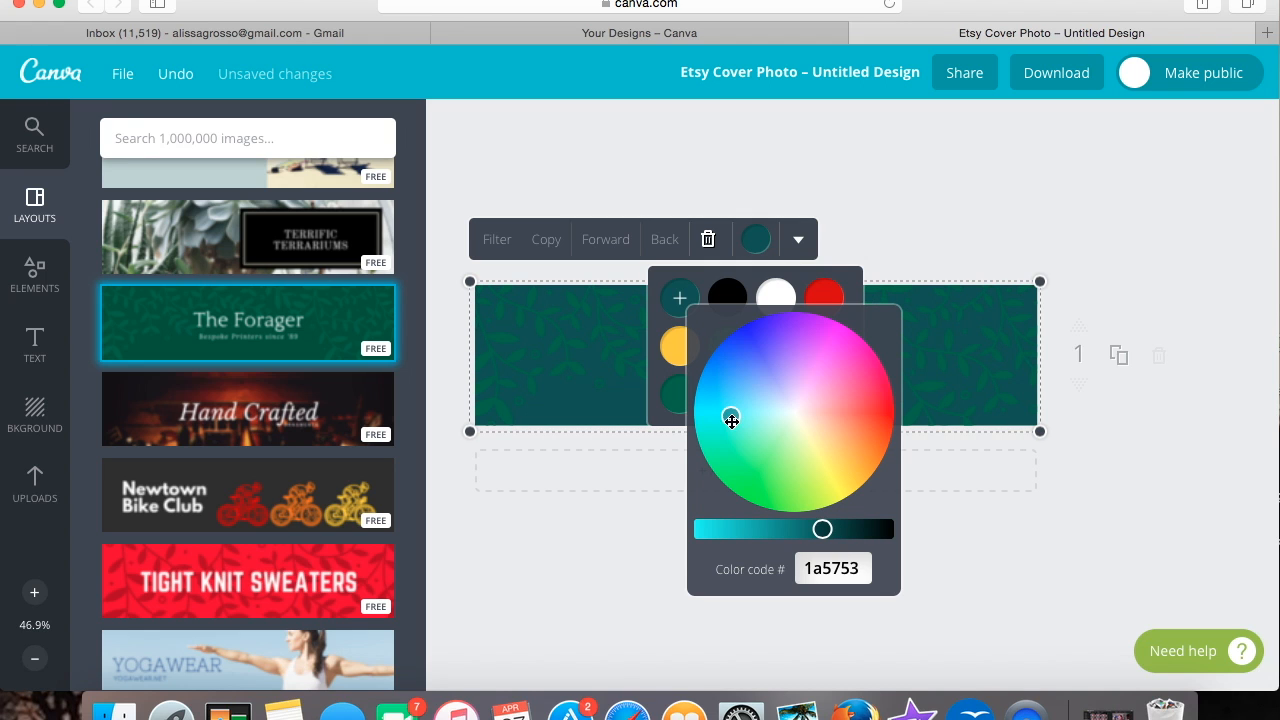
left_click(701, 530)
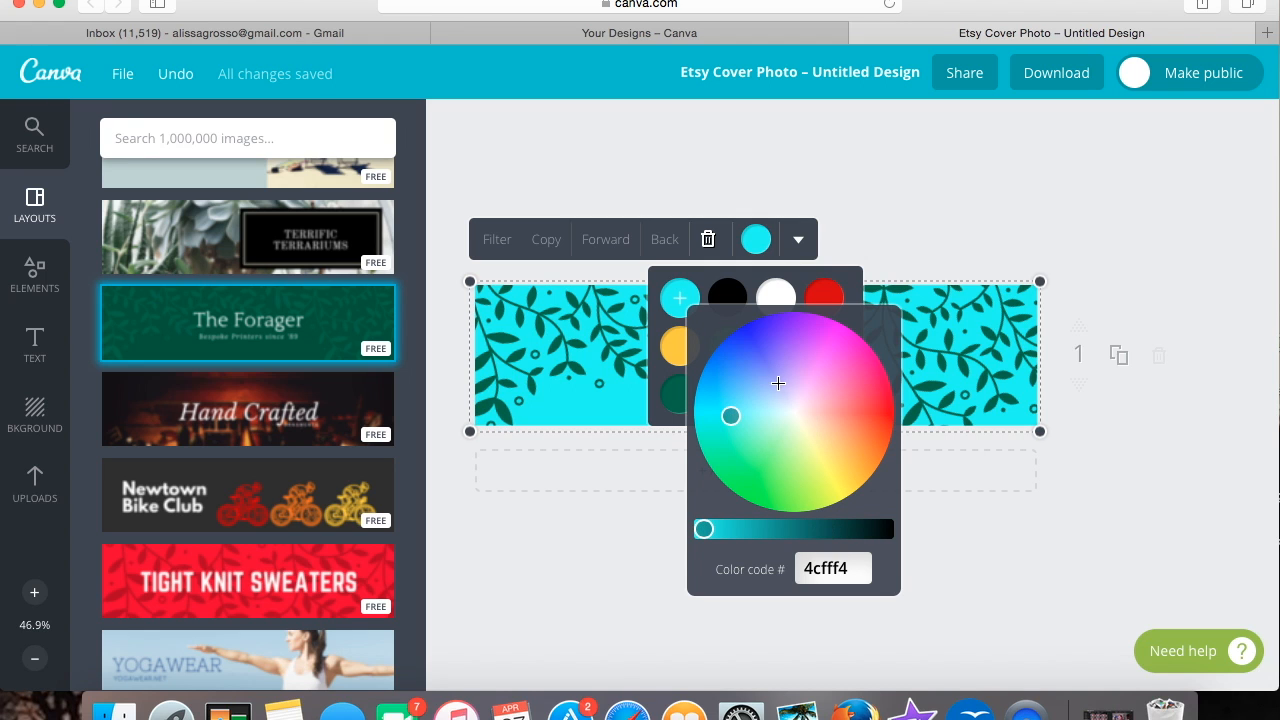
left_click(756, 412)
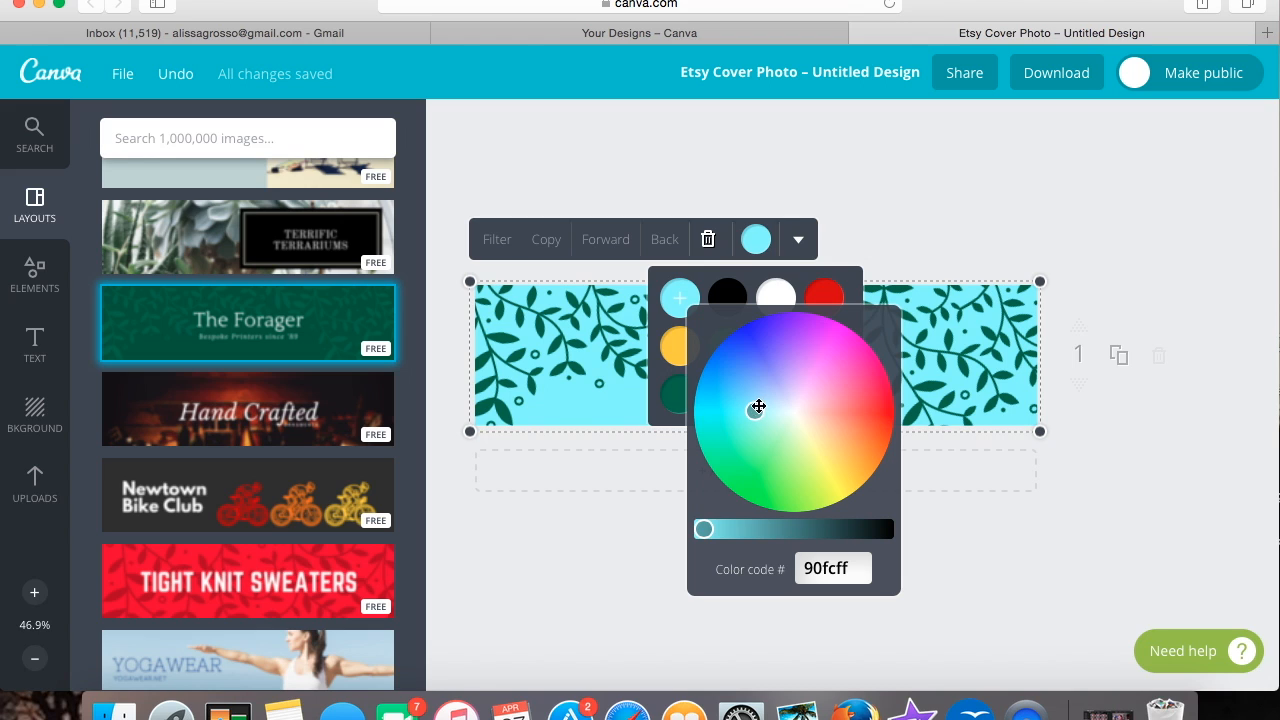
left_click(756, 421)
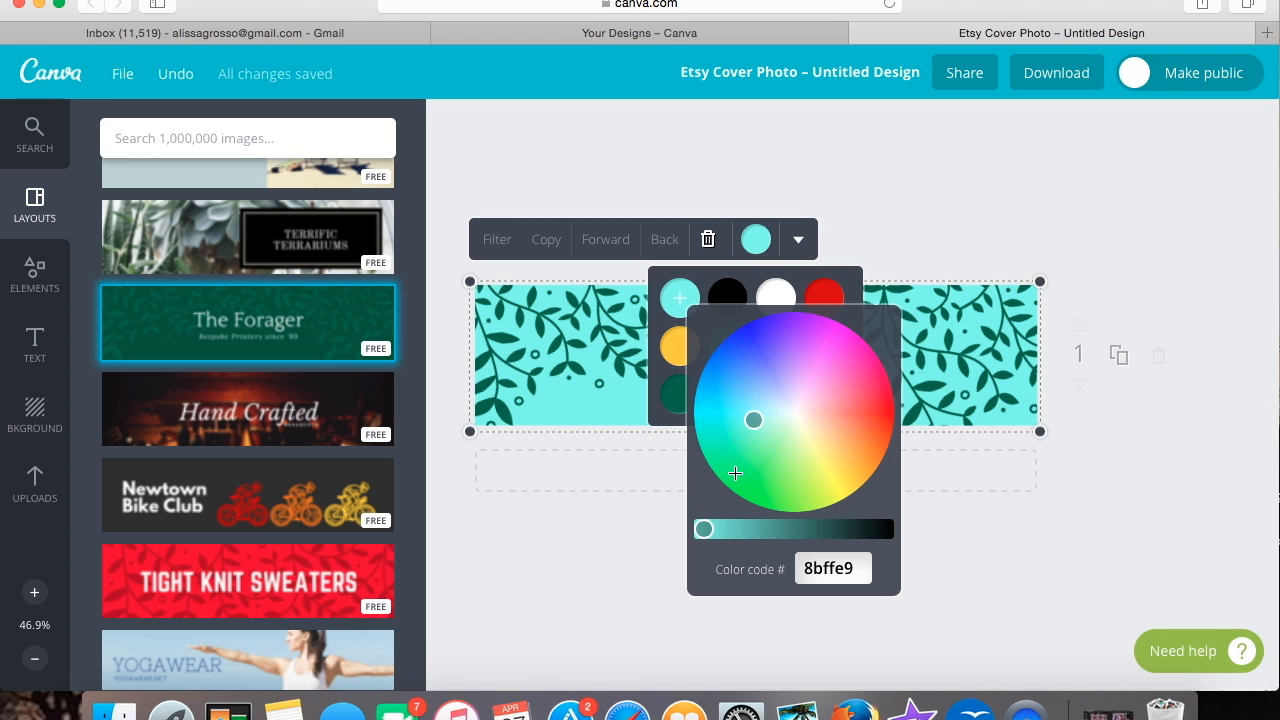
left_click(760, 424)
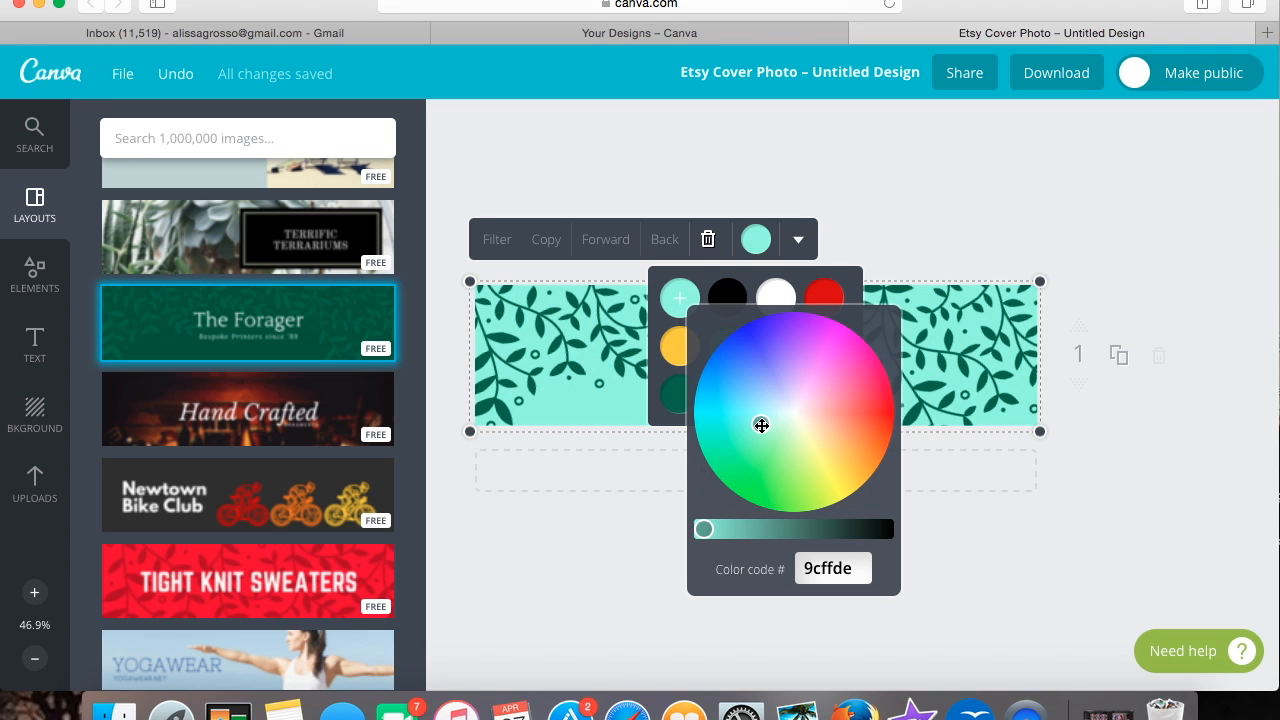
left_click(641, 548)
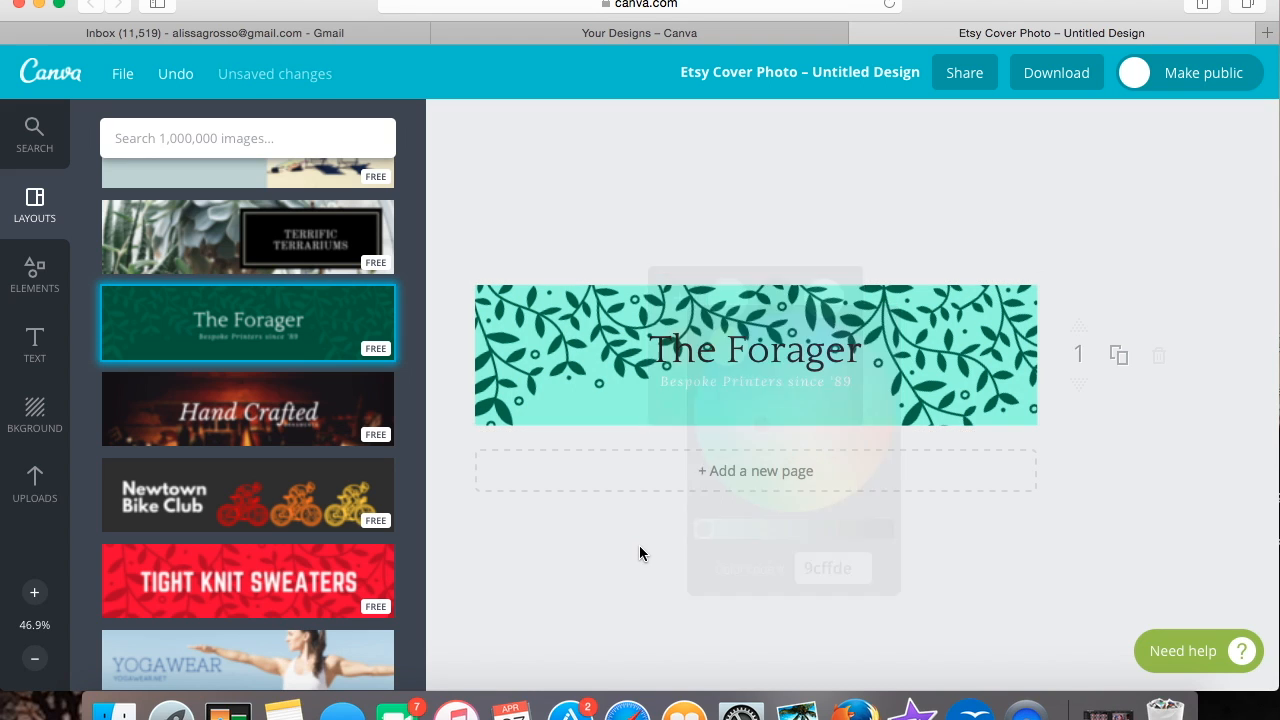
- Recolor the leaf pattern on the banner's left side to custom teal 72bba3, removing any extra blank page added
left_click(604, 333)
left_click(561, 330)
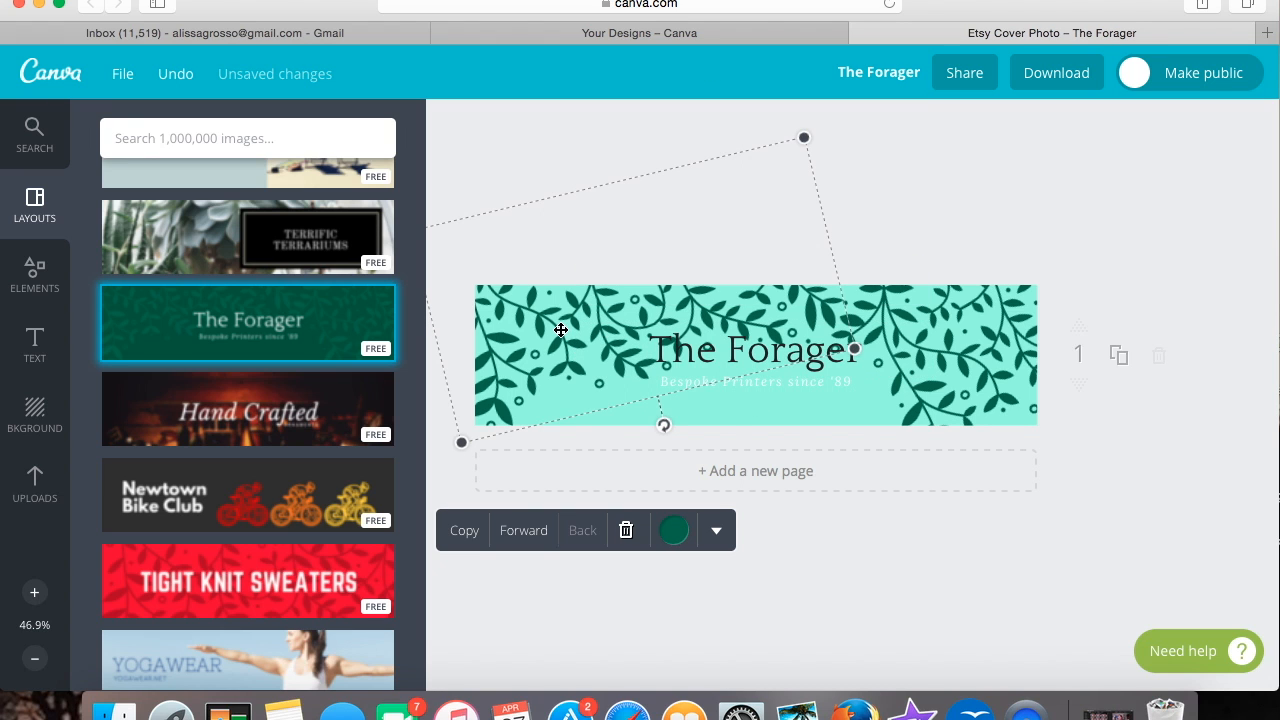
left_click(675, 530)
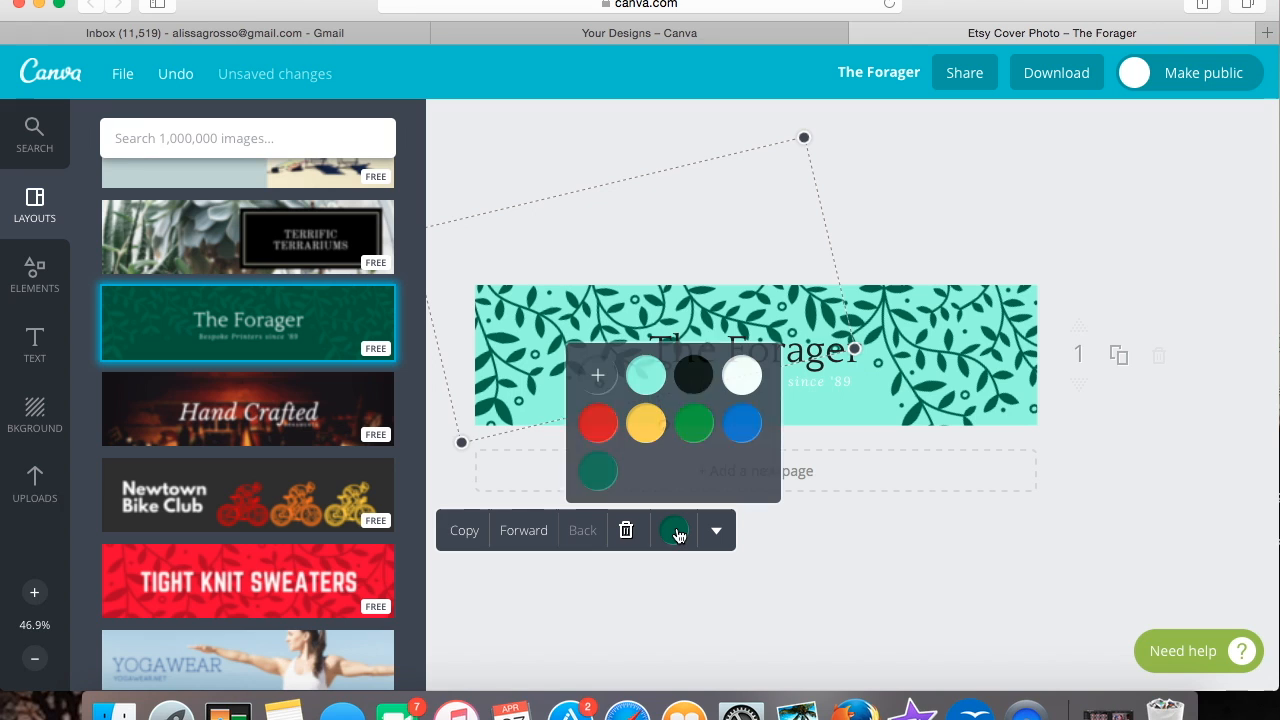
left_click(648, 385)
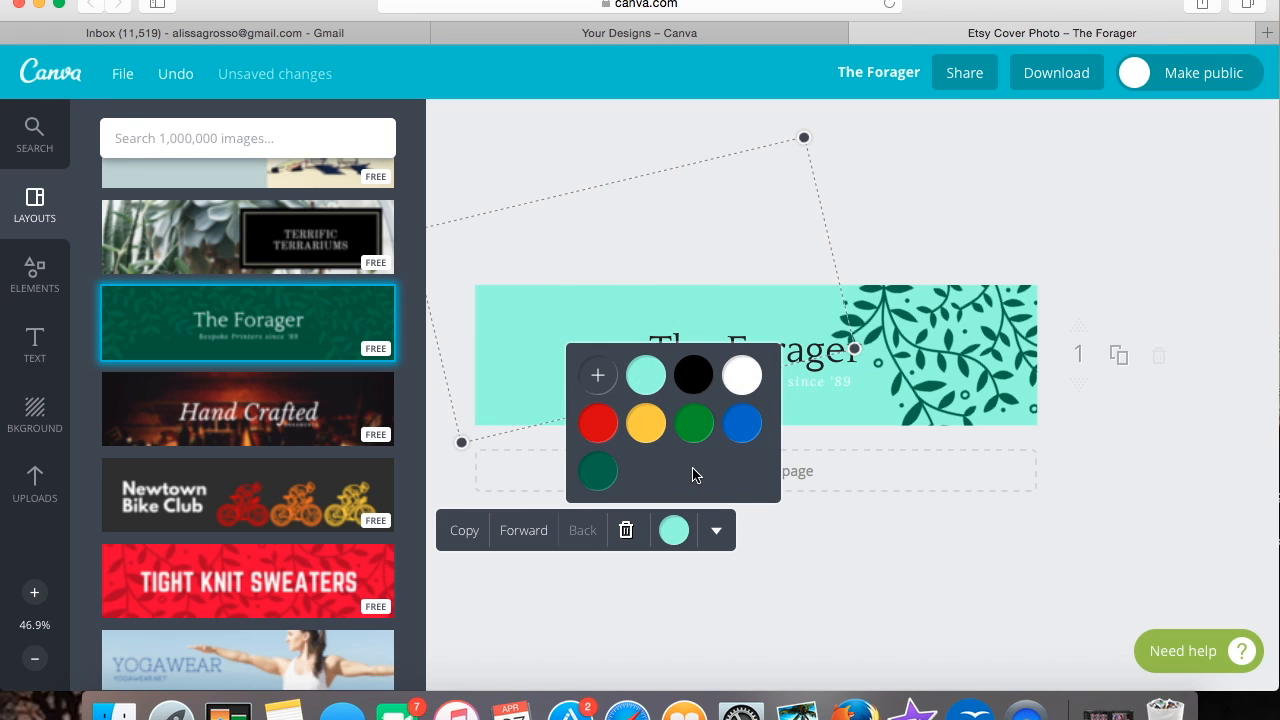
left_click(606, 377)
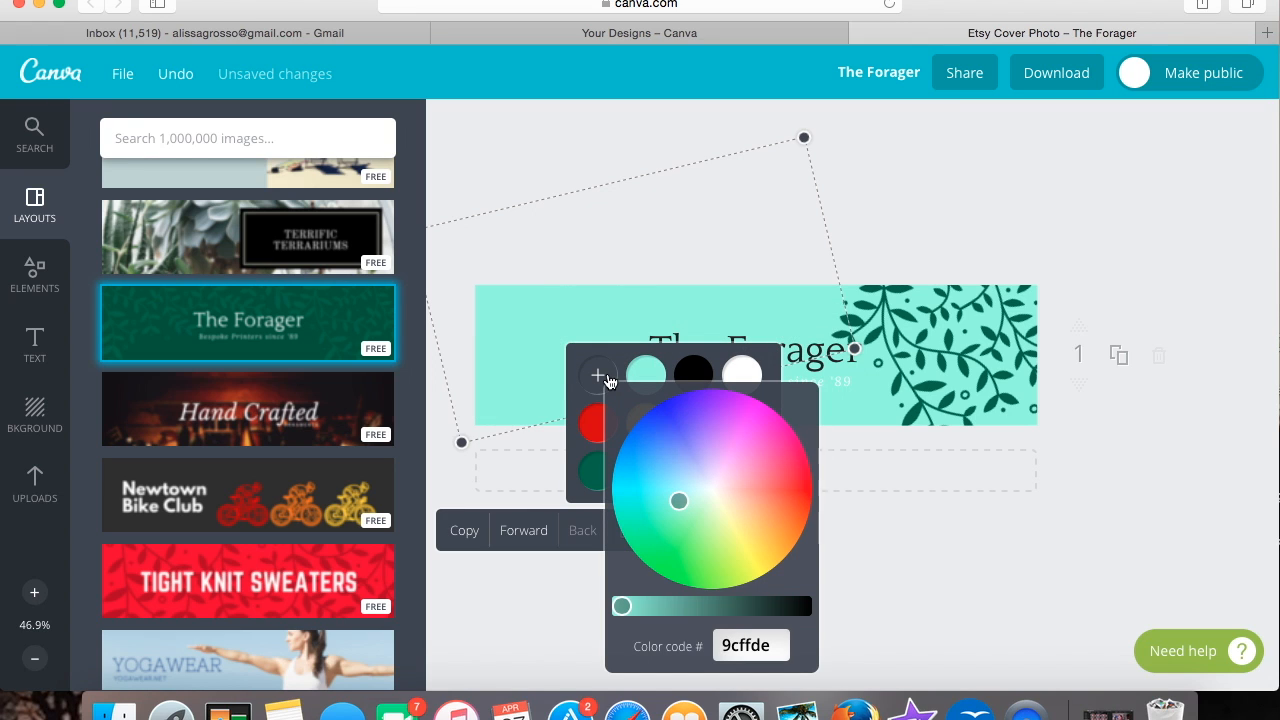
left_click(670, 607)
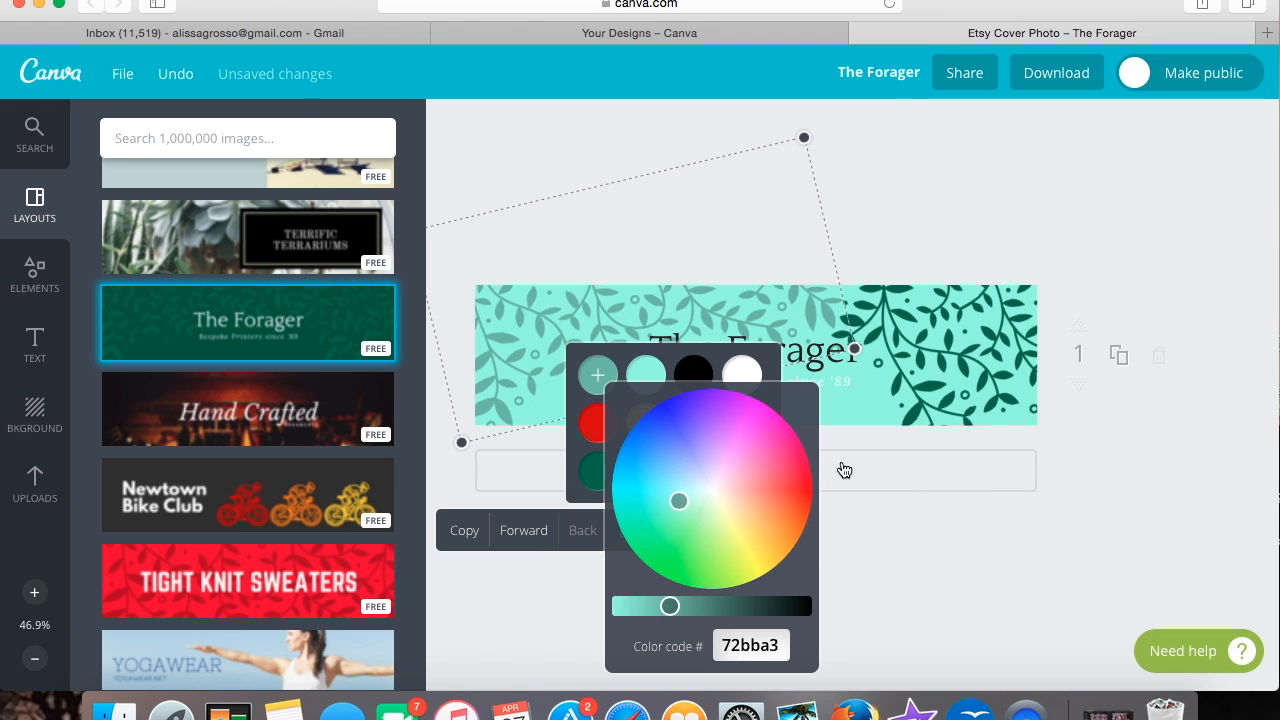
left_click(851, 459)
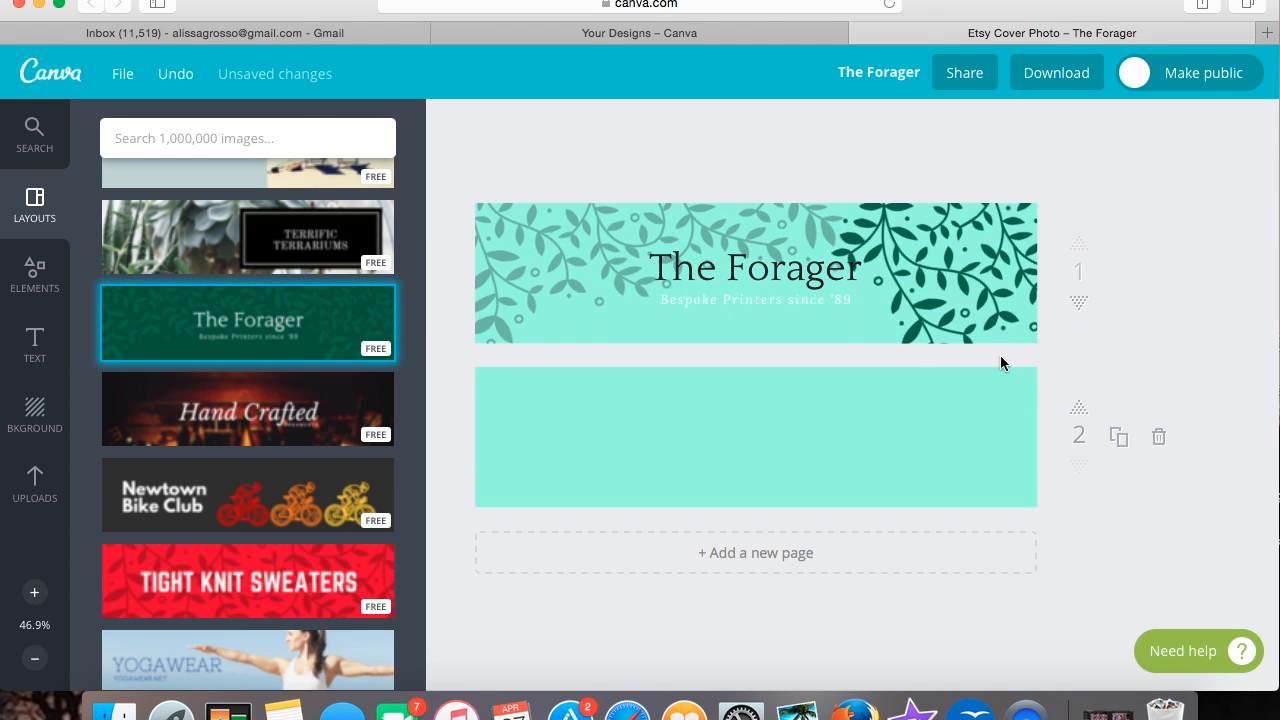
left_click(1157, 435)
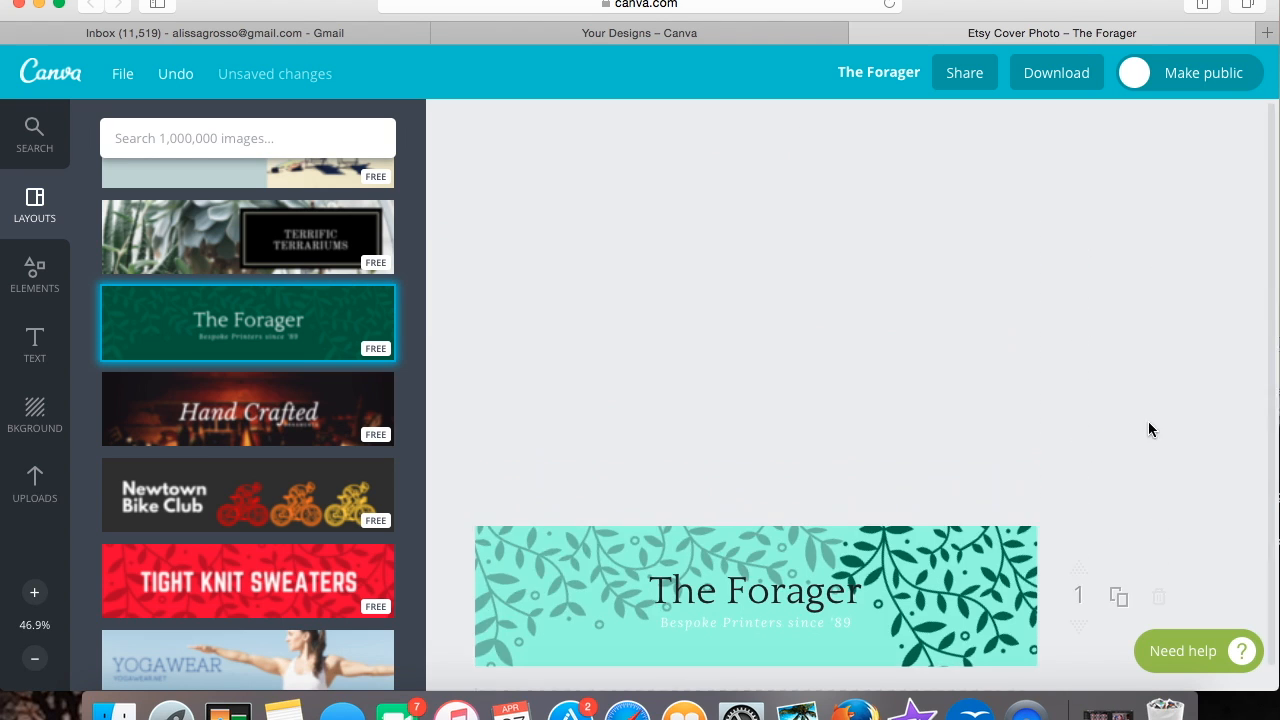
- Recolor the leaf pattern on the banner's right side with the same teal as the left leaves, 72bba3
left_click(932, 580)
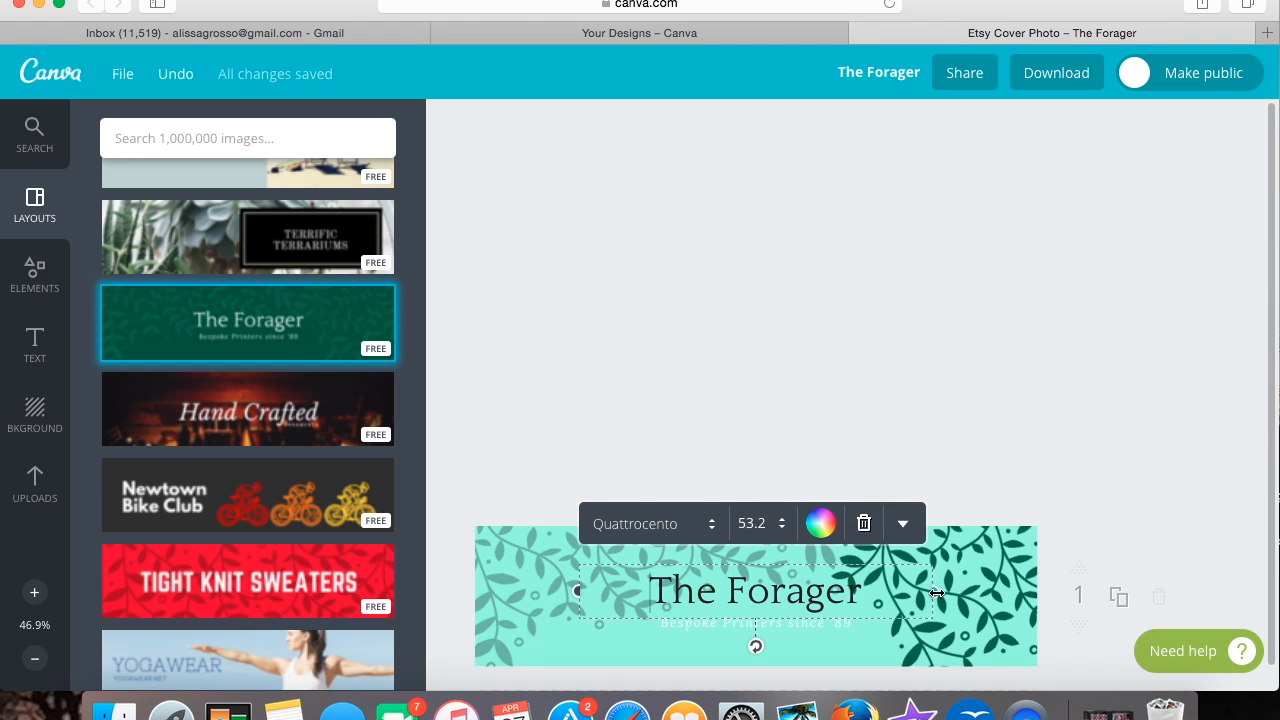
left_click(964, 615)
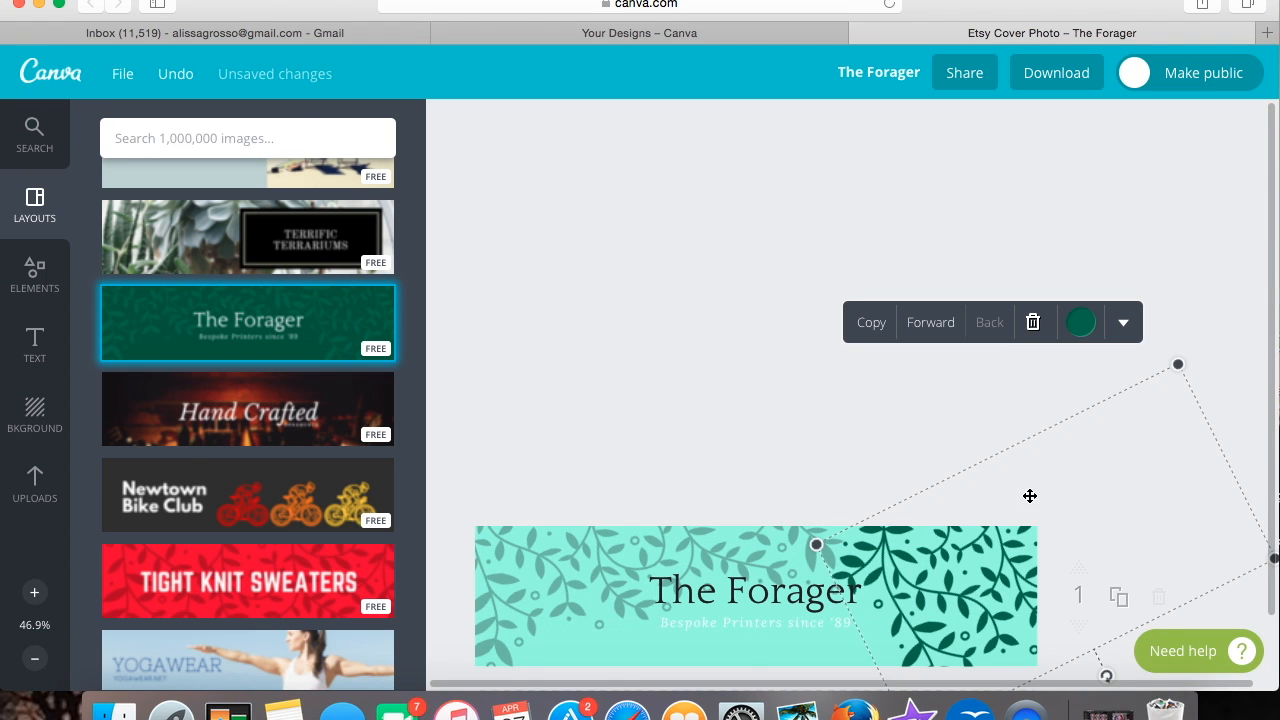
left_click(1079, 325)
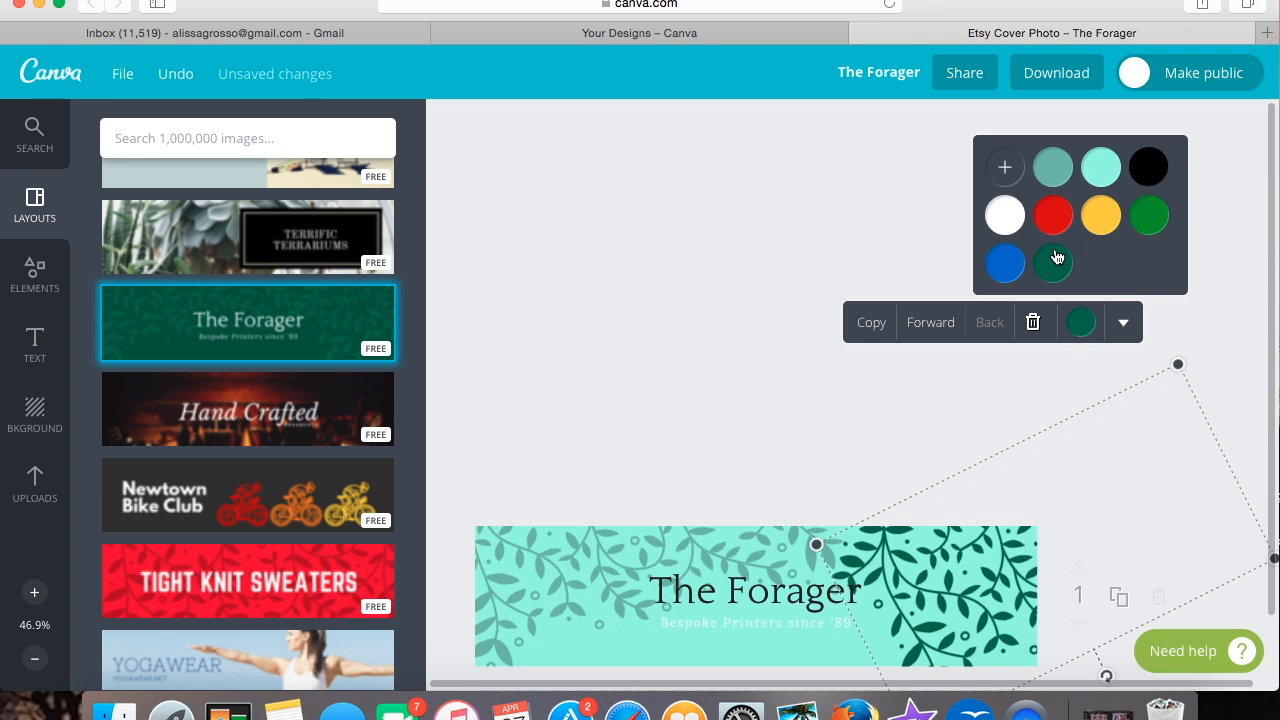
left_click(1052, 167)
left_click(764, 432)
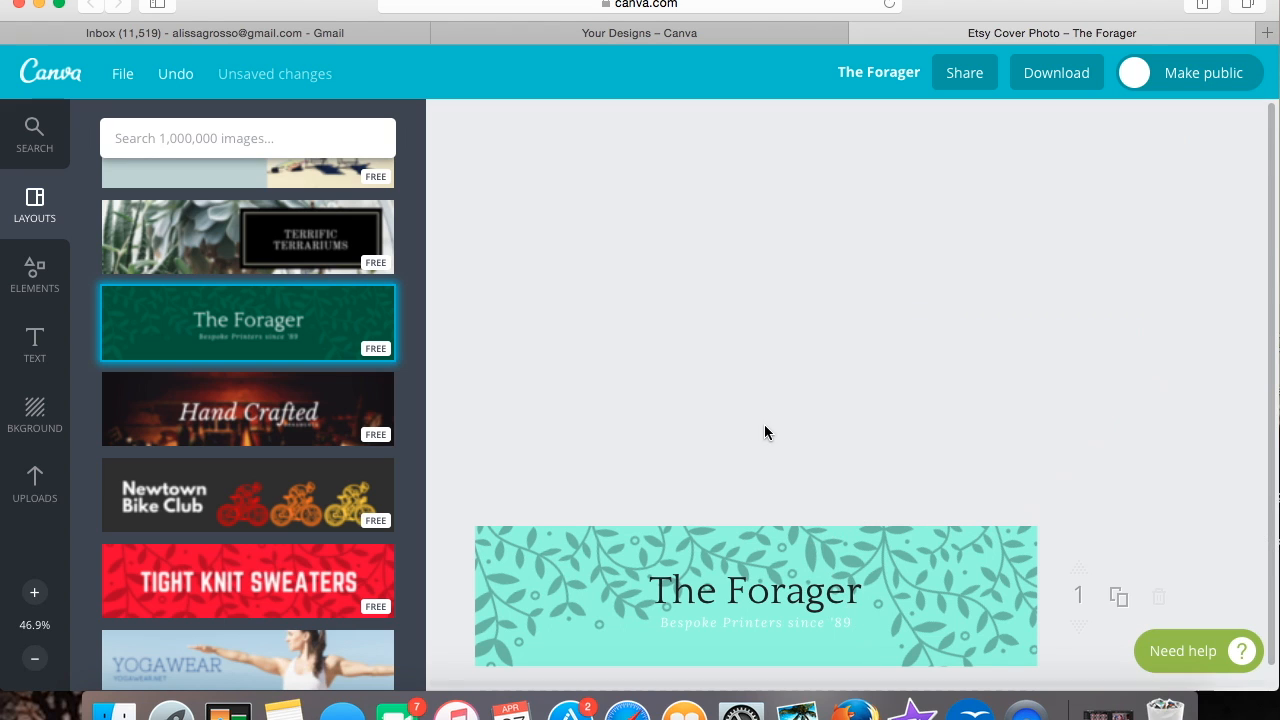
- Replace the heading "The Forager" with the shop name "Planet Alissa"
scroll(1260, 449, "down", 5)
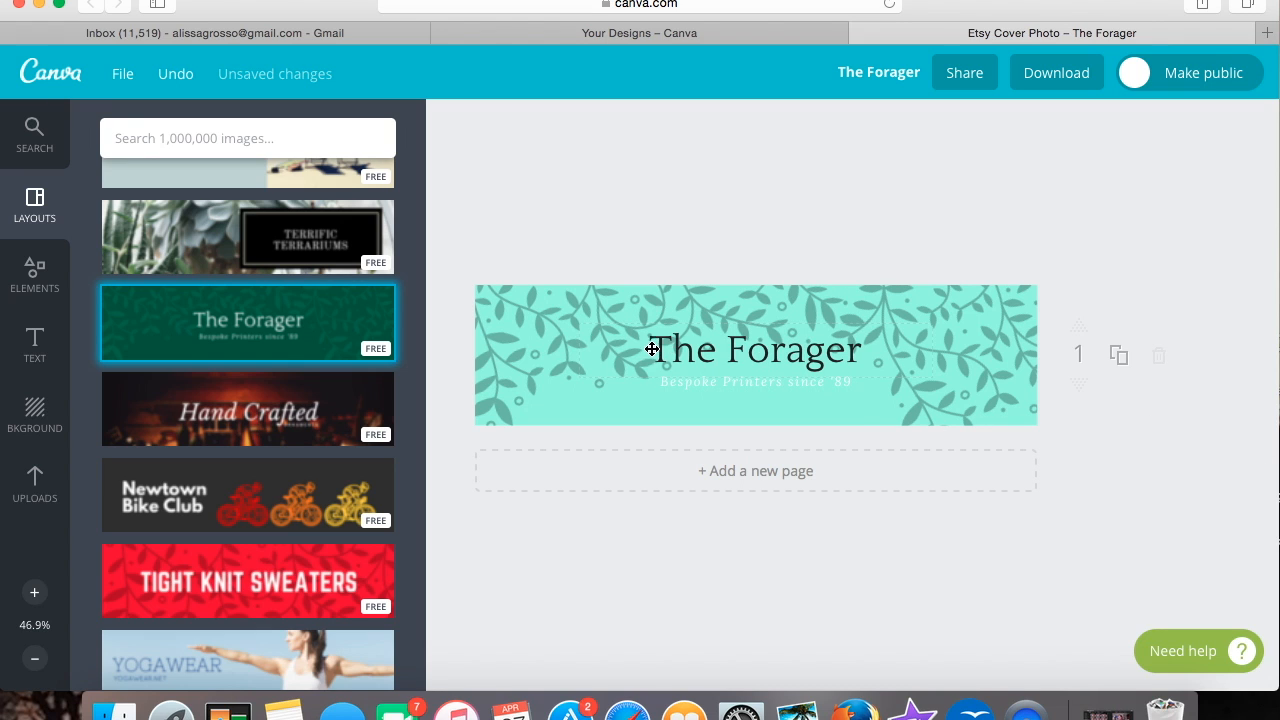
double_click(674, 350)
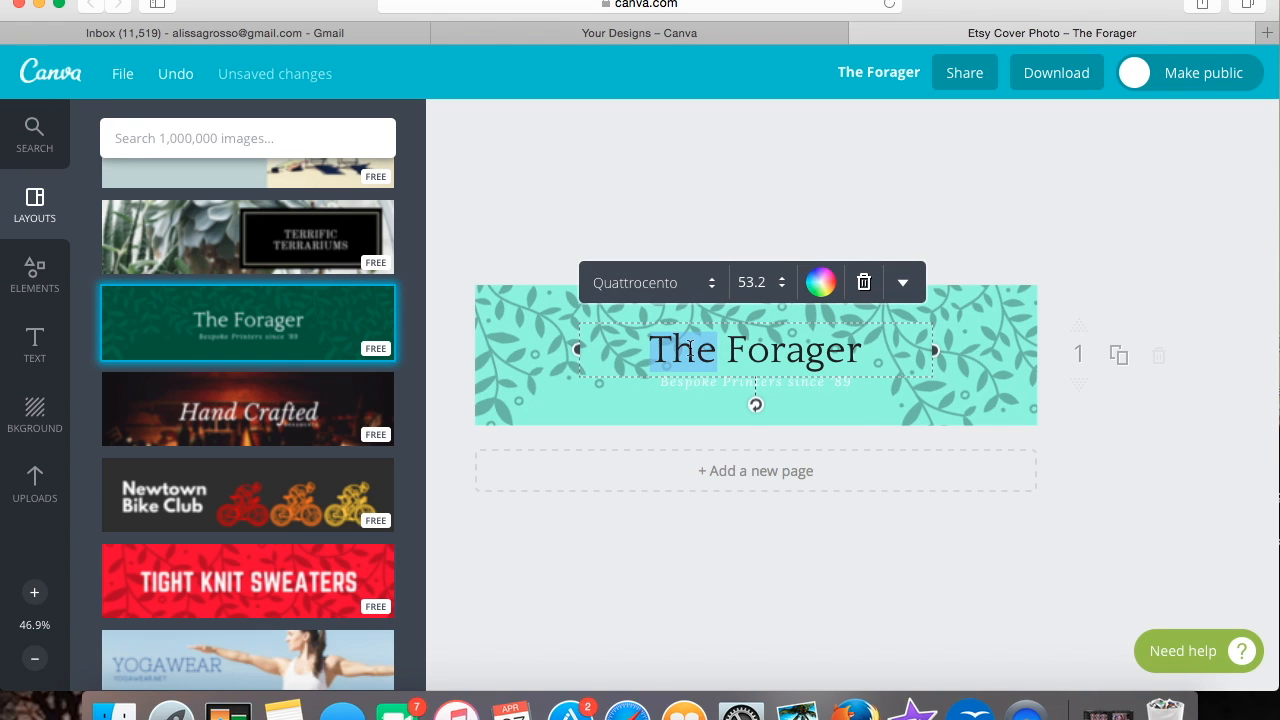
left_click_drag(674, 350, 865, 346)
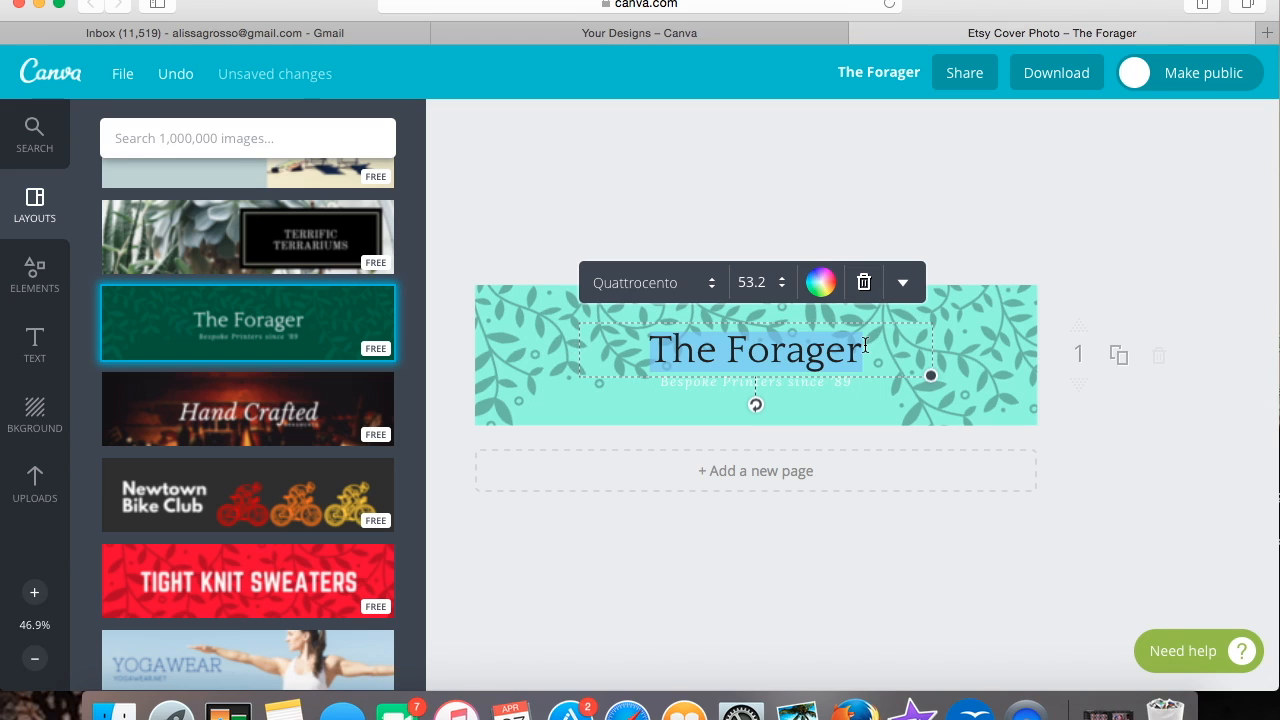
type("Planet")
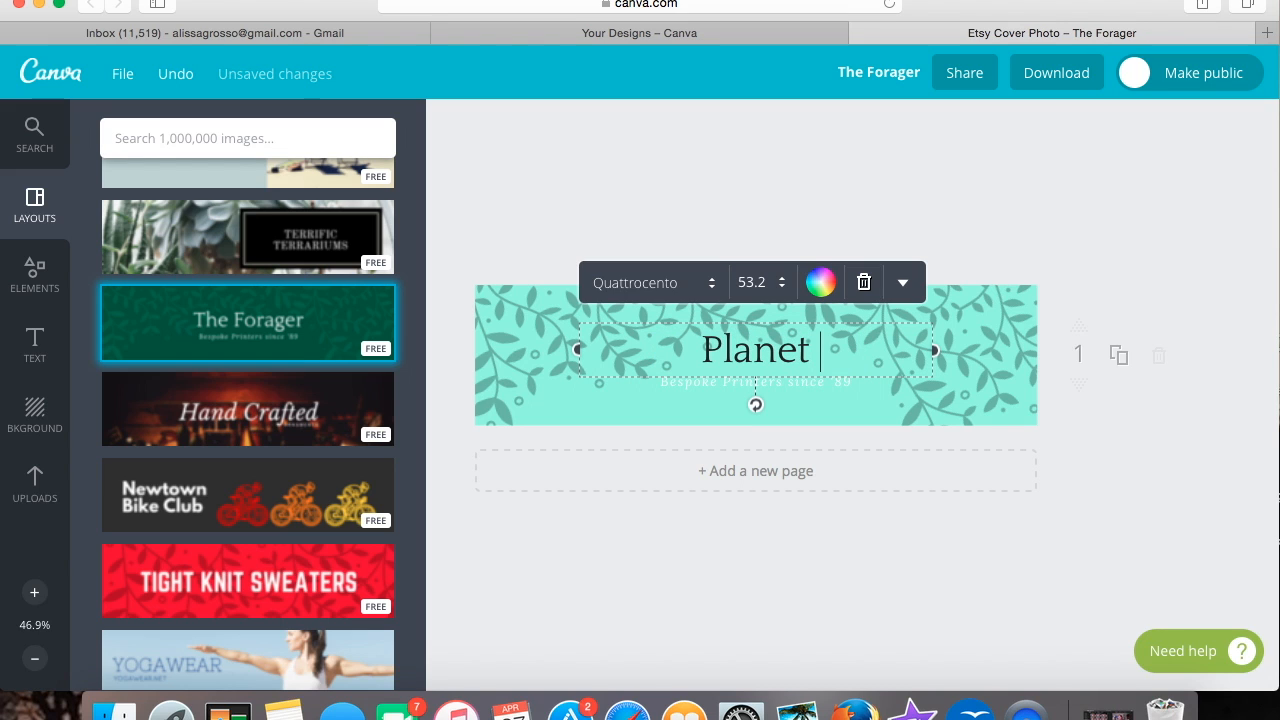
type(" A")
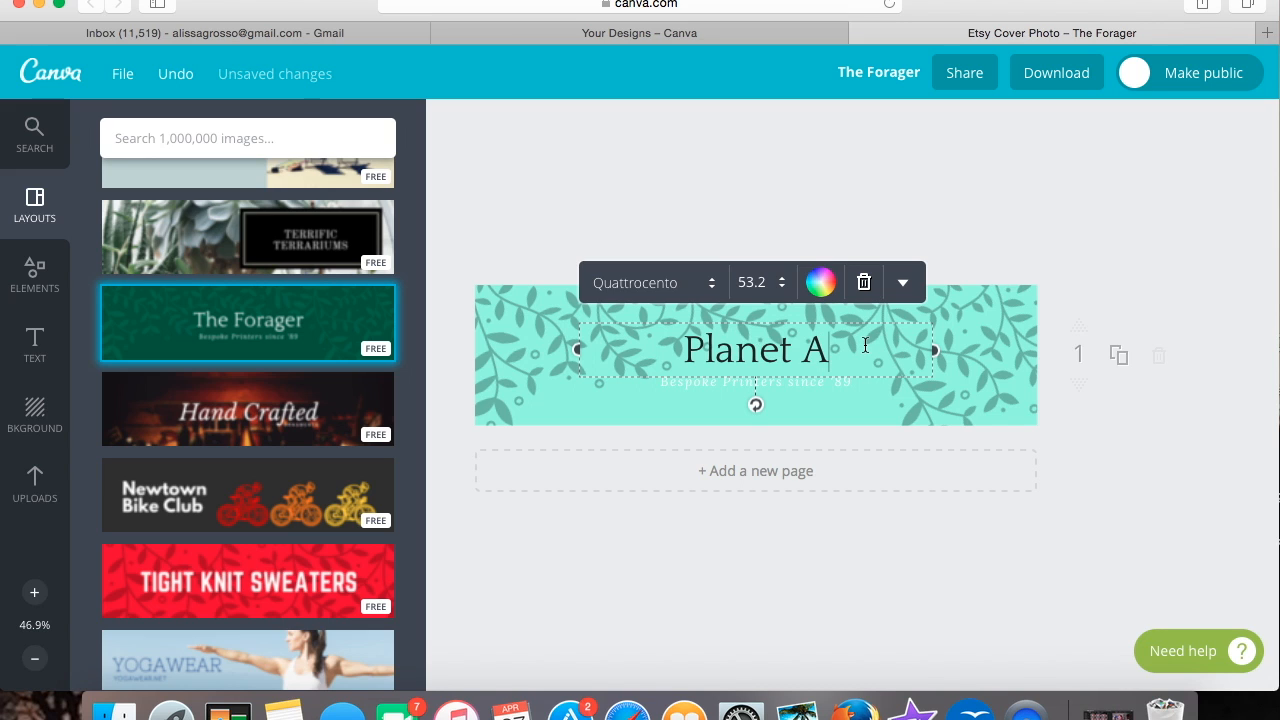
type("lissa")
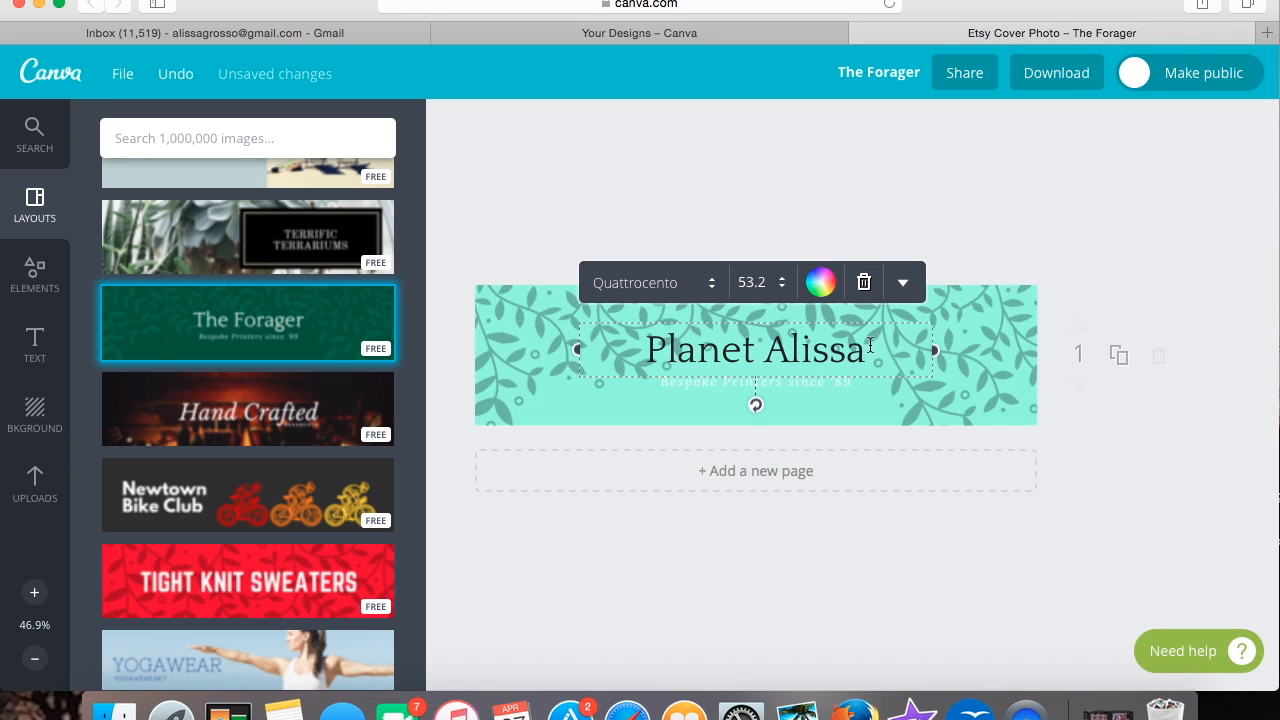
- Change the shop name heading's font to Pacifico
left_click_drag(921, 350, 632, 352)
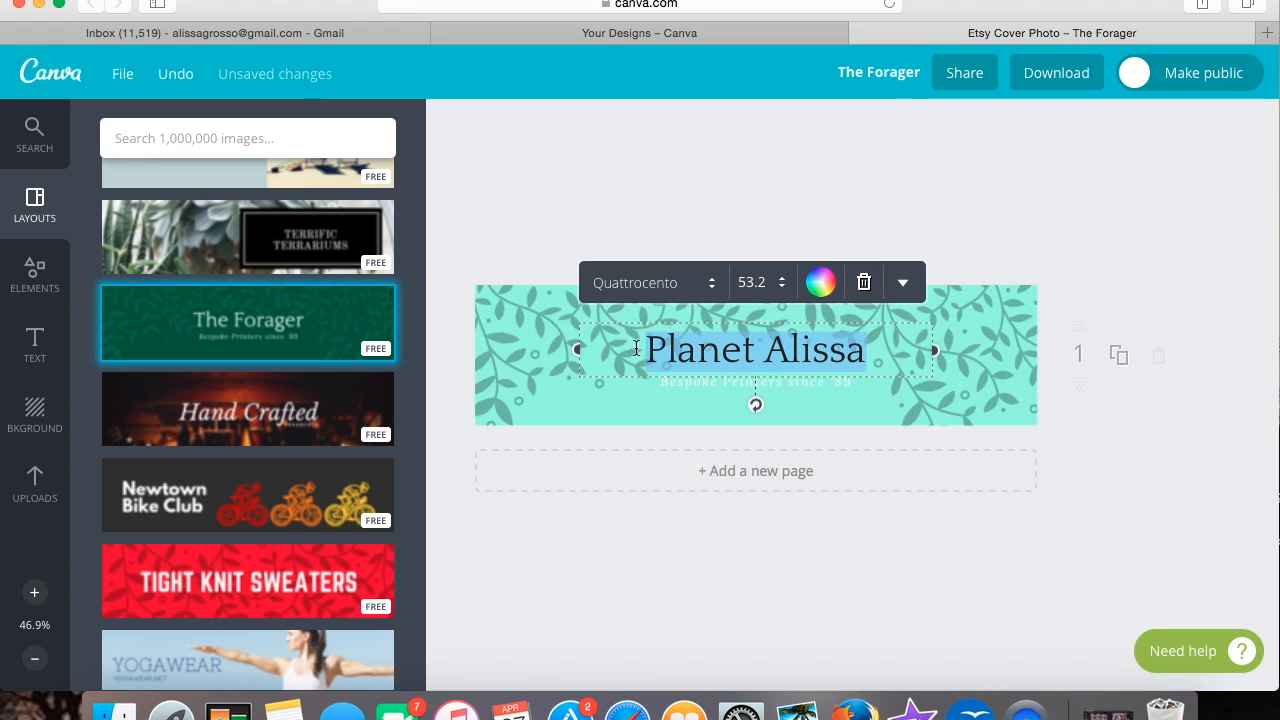
left_click(709, 286)
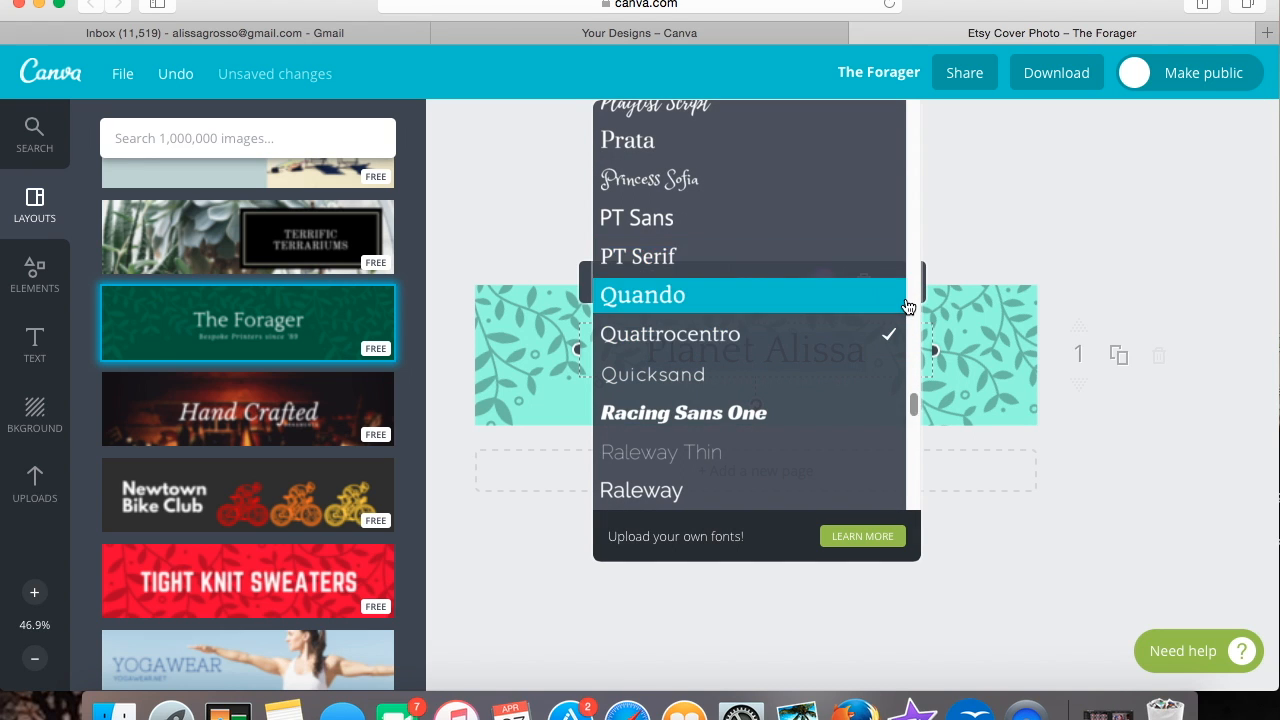
left_click_drag(914, 405, 914, 374)
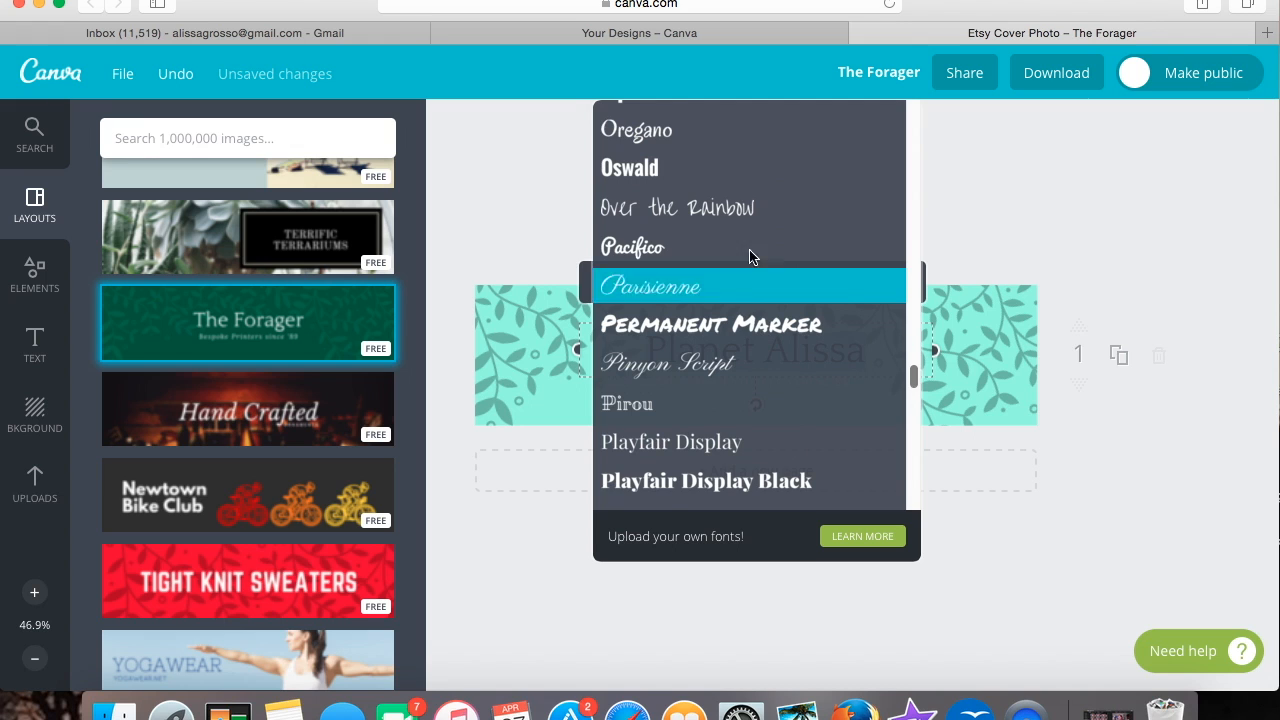
left_click(723, 248)
left_click(824, 418)
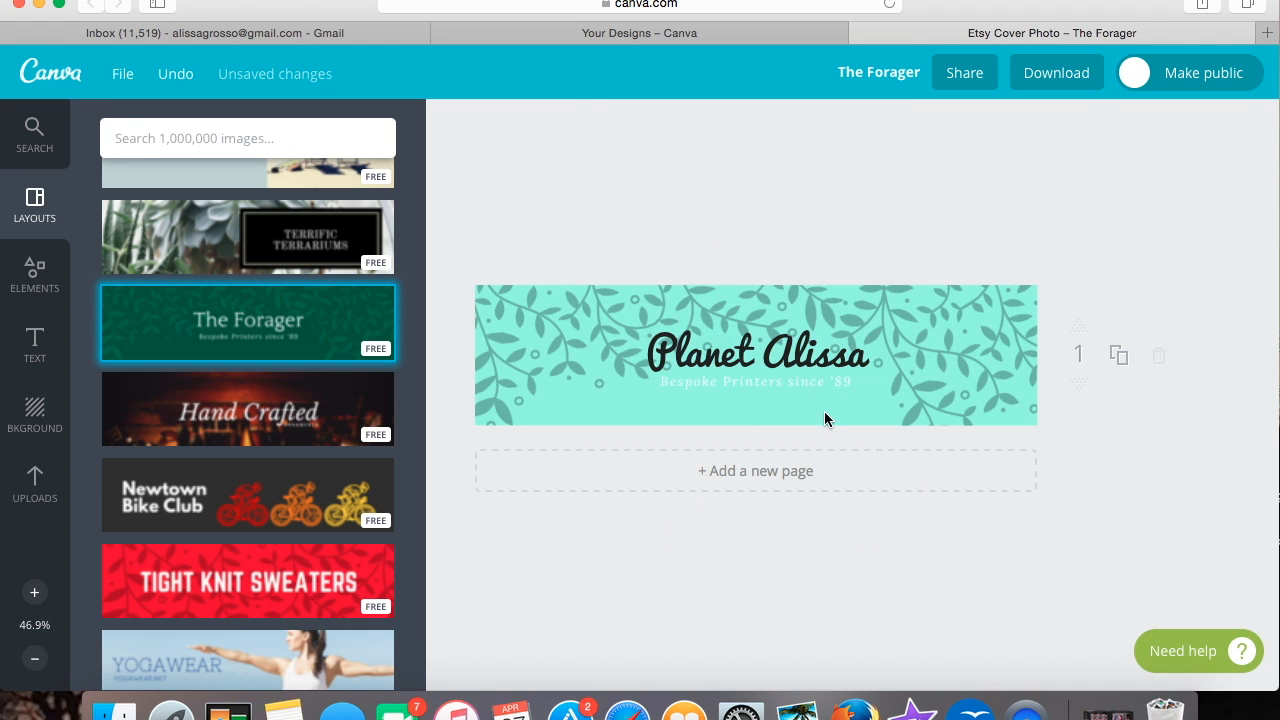
- Recolor the shop name heading with a custom darker shade of the leaf teal 72bba3
left_click(830, 360)
left_click_drag(868, 357, 661, 338)
left_click(827, 285)
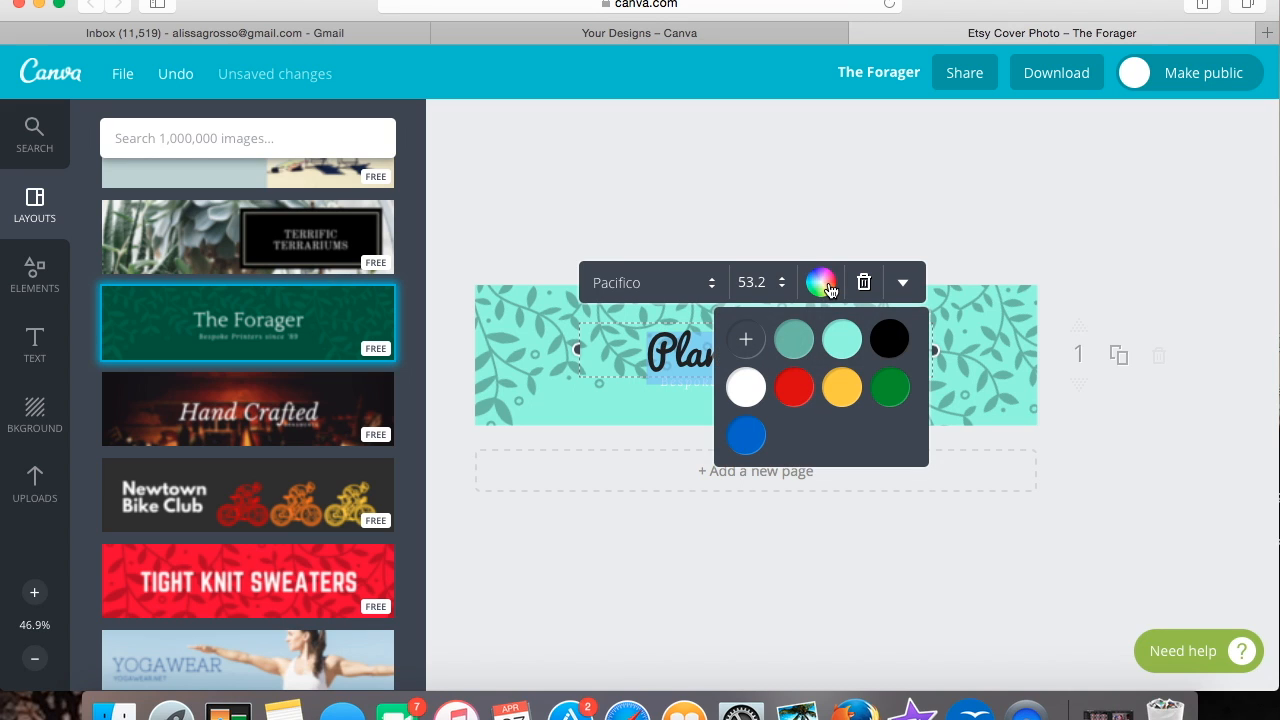
left_click(796, 343)
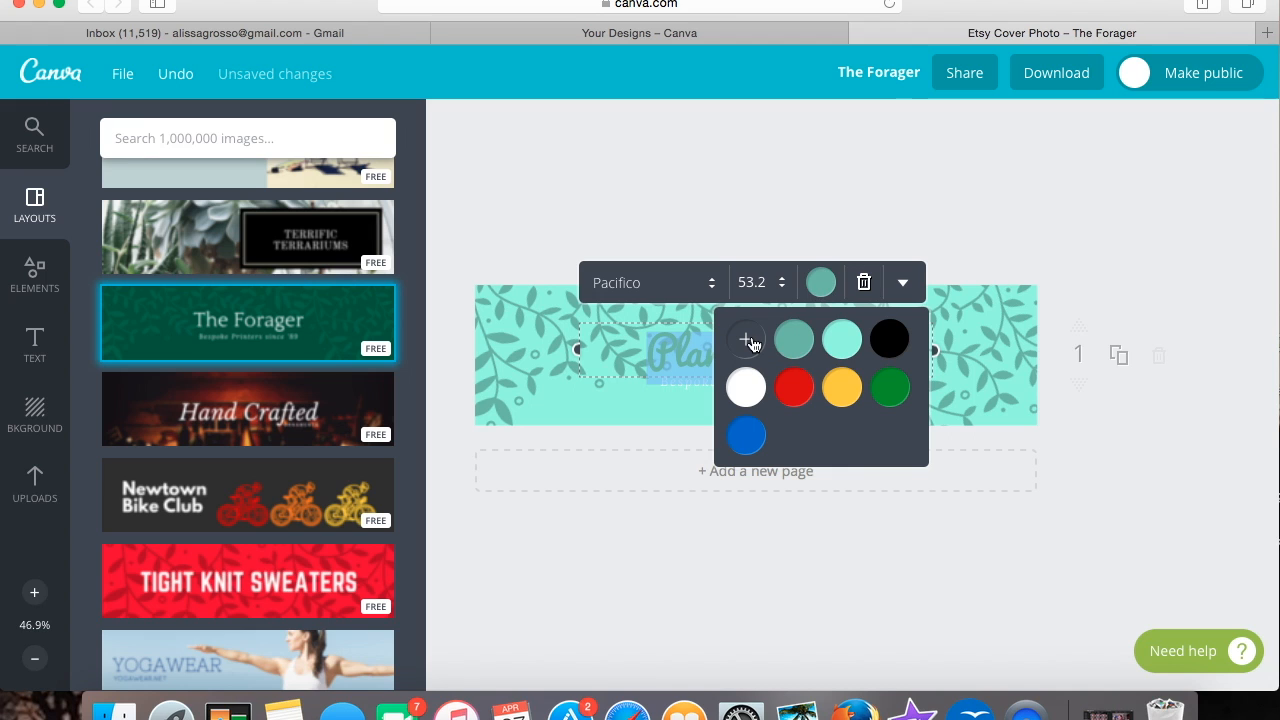
left_click(750, 342)
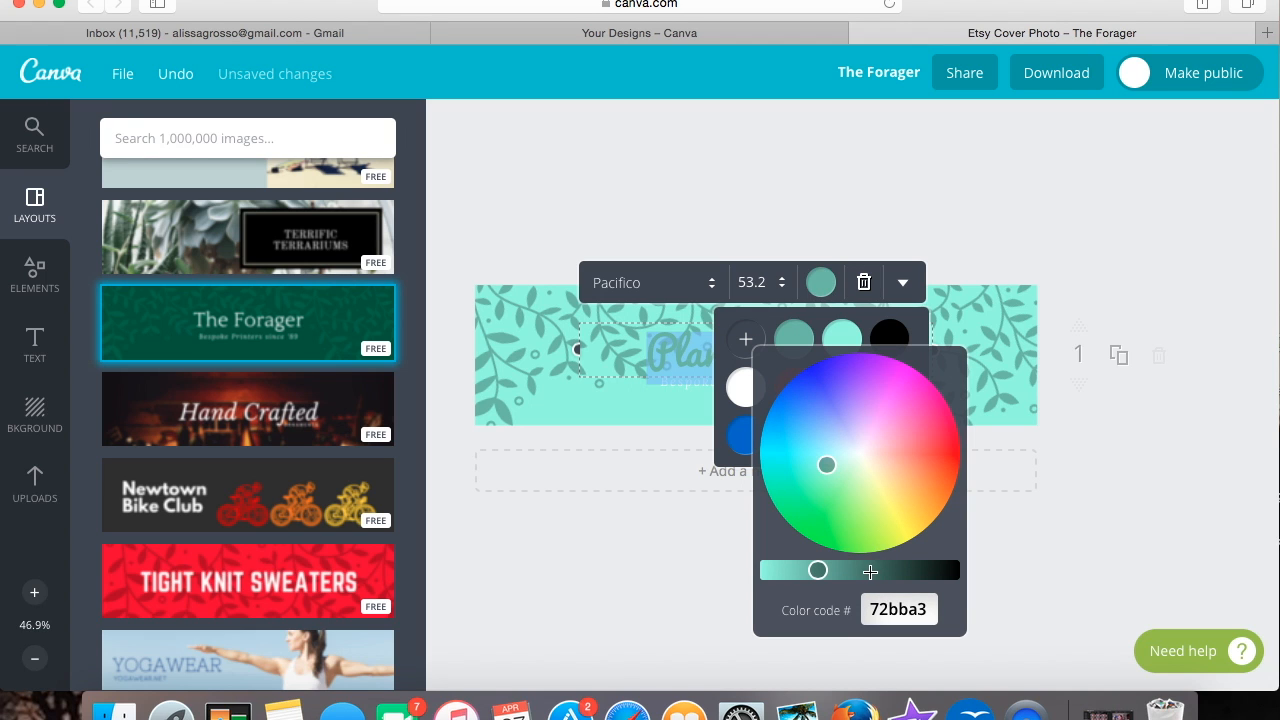
left_click(870, 571)
left_click(640, 523)
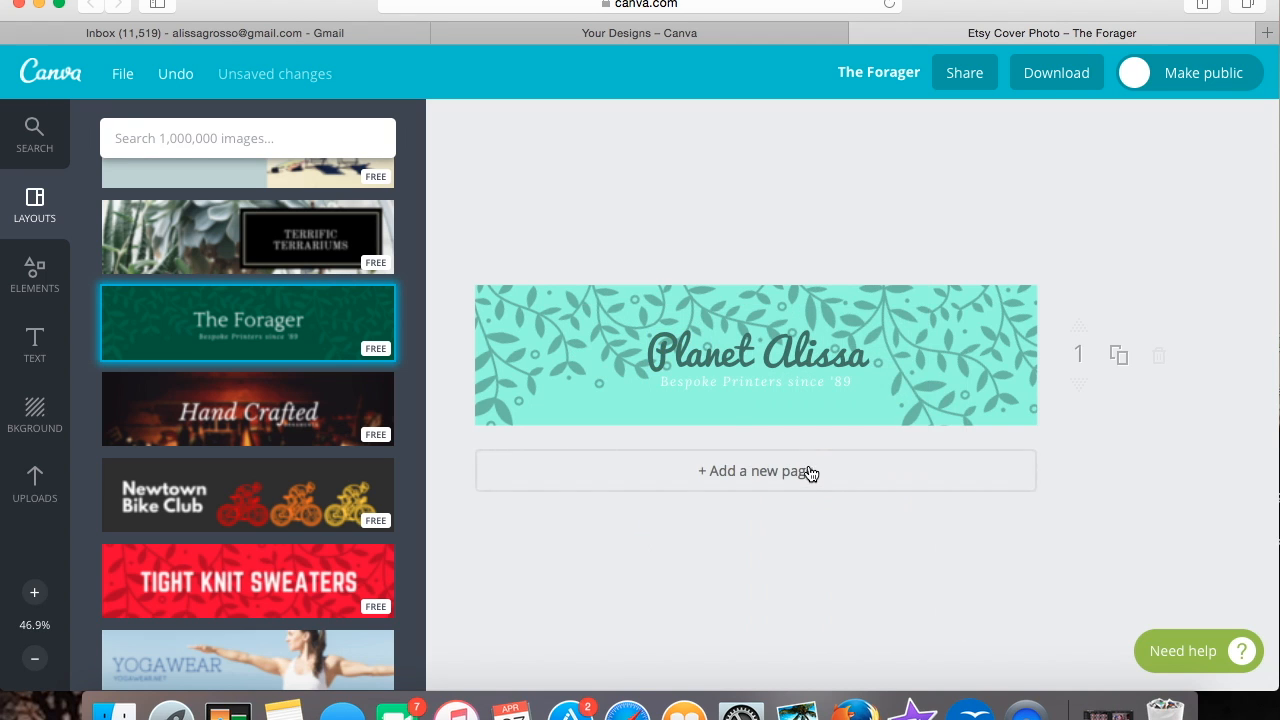
- Replace the tagline "Bespoke Printers since '89" with "Vintage ITems for You & Your Home"
left_click(840, 381)
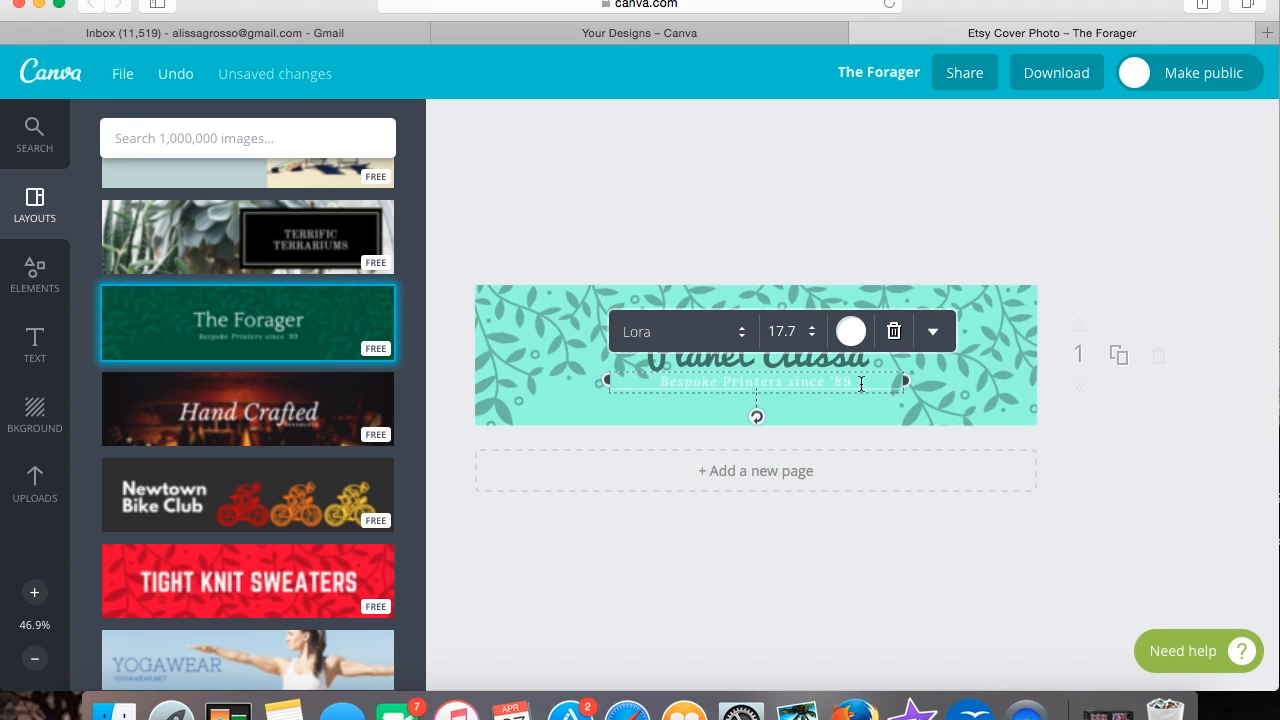
left_click_drag(884, 387, 628, 378)
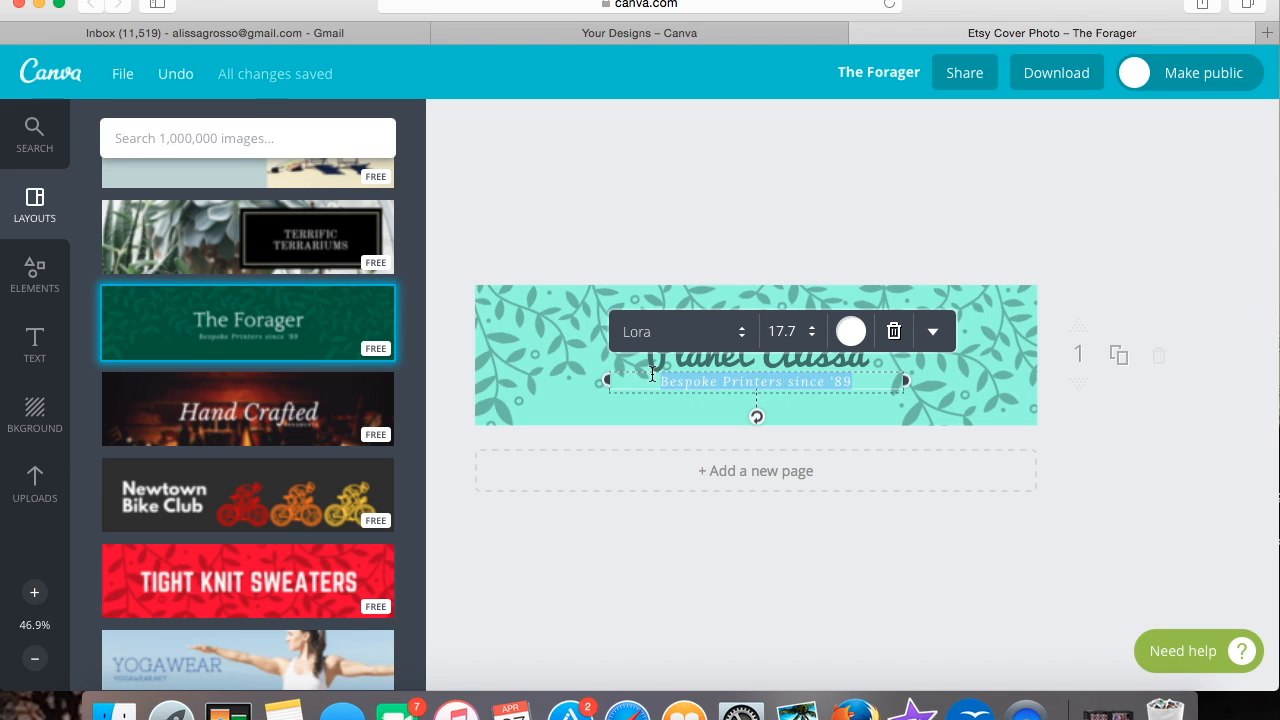
type("Vintage ITems")
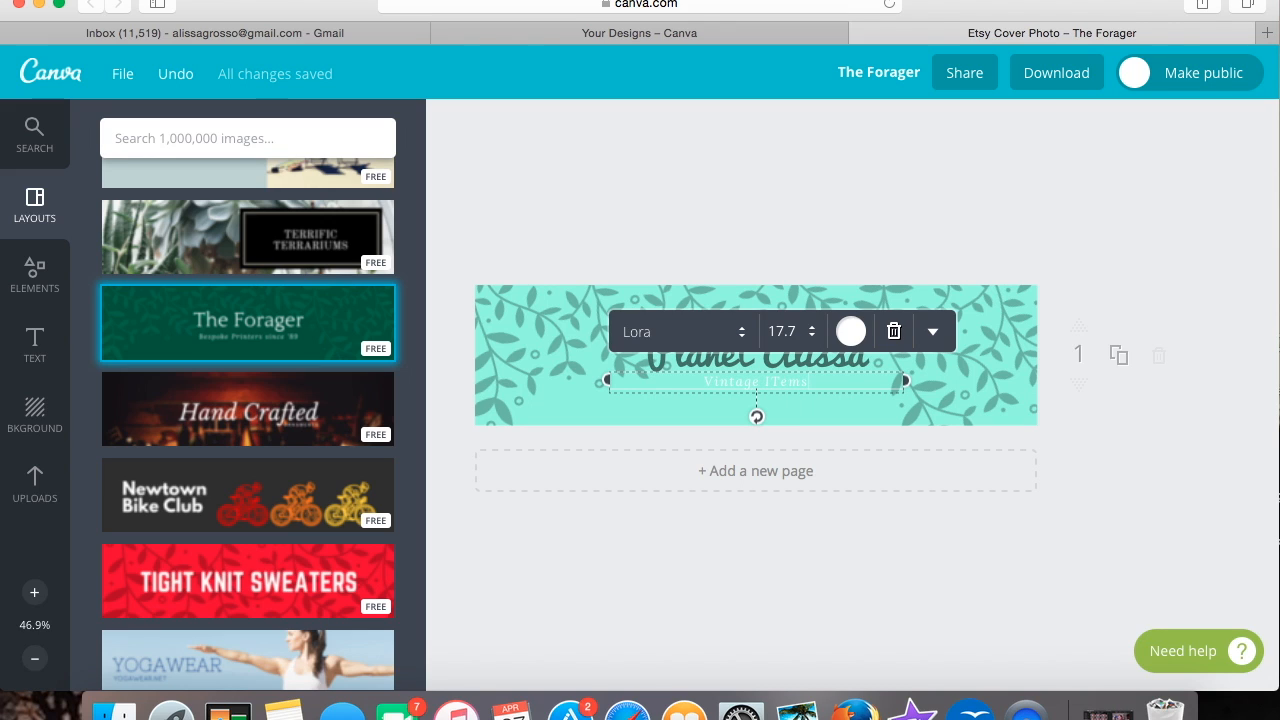
type(" for You & Your Home")
- Recolor the whole tagline with the same dark teal as the shop name heading
left_click_drag(616, 382, 895, 384)
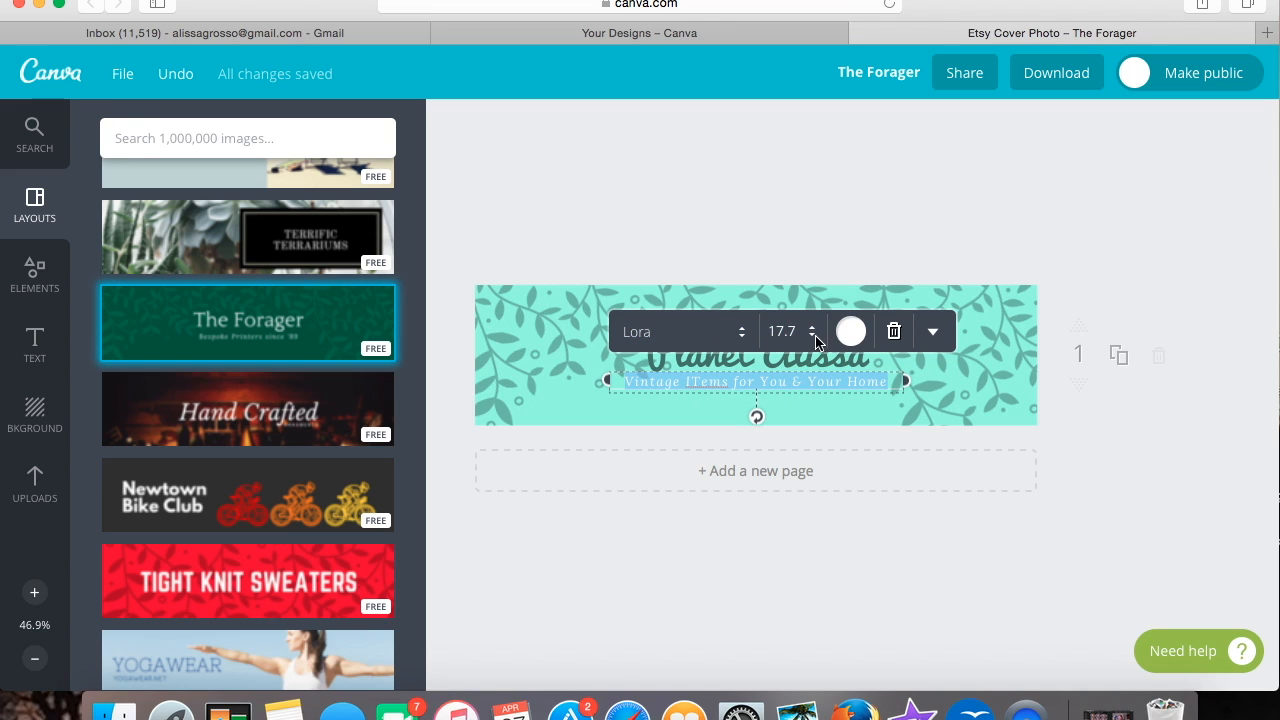
left_click(851, 331)
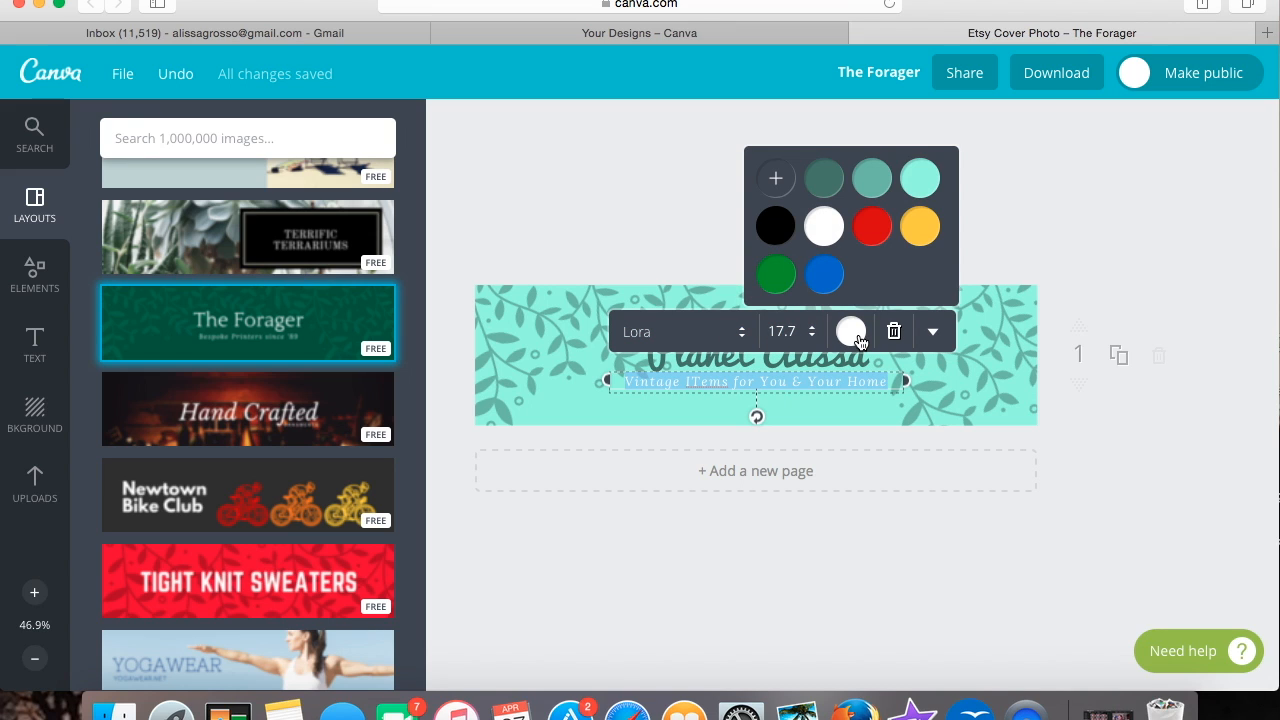
left_click(826, 185)
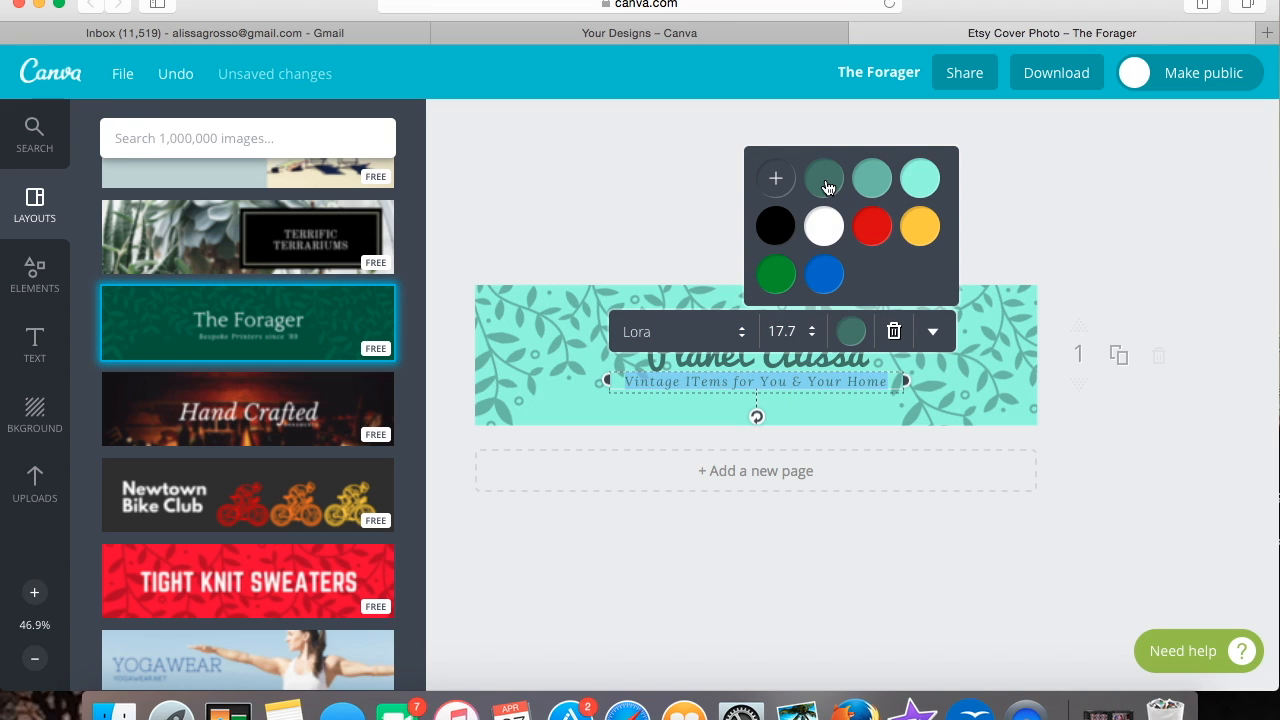
- Correct the capitalization of "ITems" to "Items" in the tagline
left_click(701, 380)
key("BackSpace")
type("t")
left_click(667, 428)
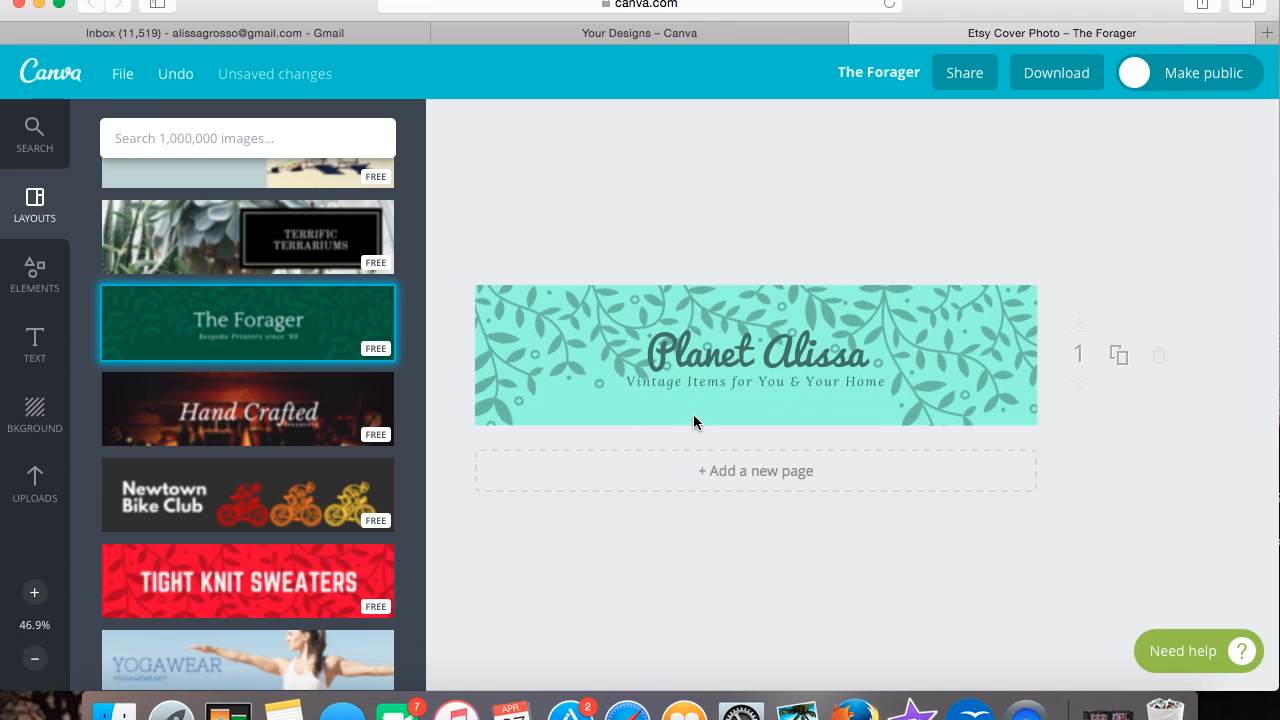
left_click(735, 354)
left_click(828, 396)
left_click(773, 361)
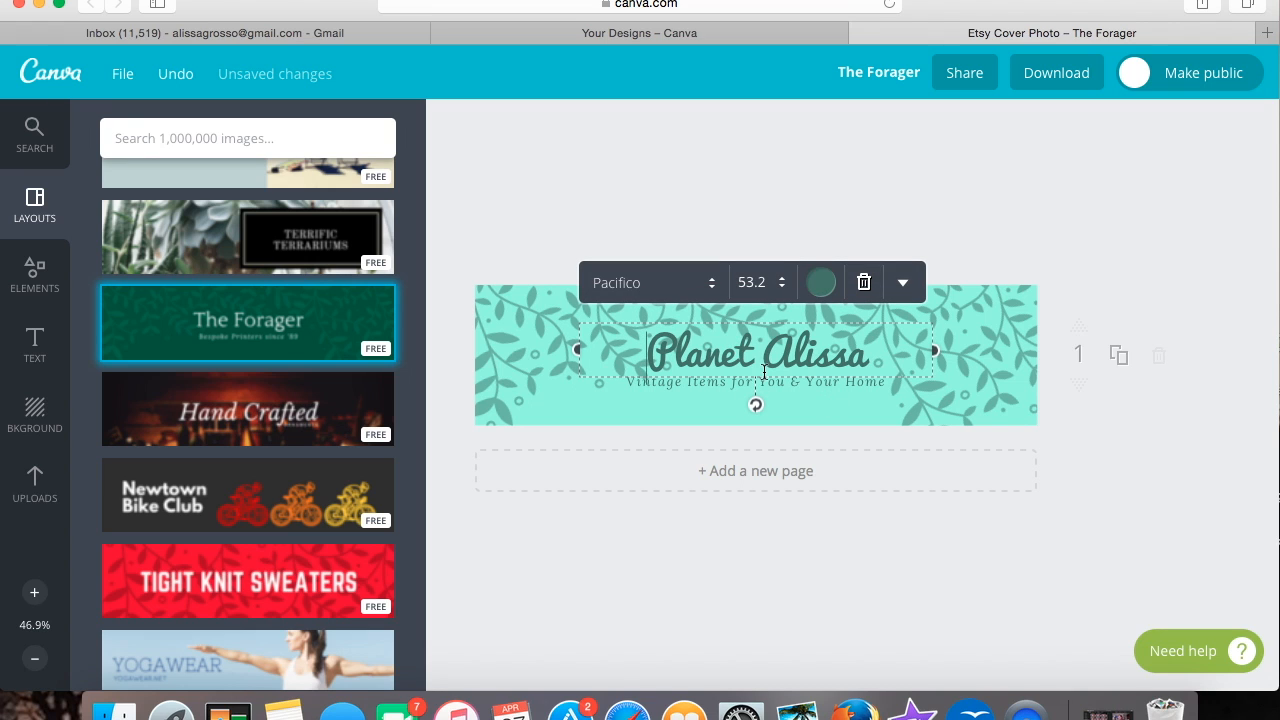
mouse_move(757, 394)
left_mouse_down()
mouse_move(760, 416)
mouse_move(746, 409)
mouse_move(749, 389)
mouse_move(770, 395)
left_mouse_up()
left_click(770, 384)
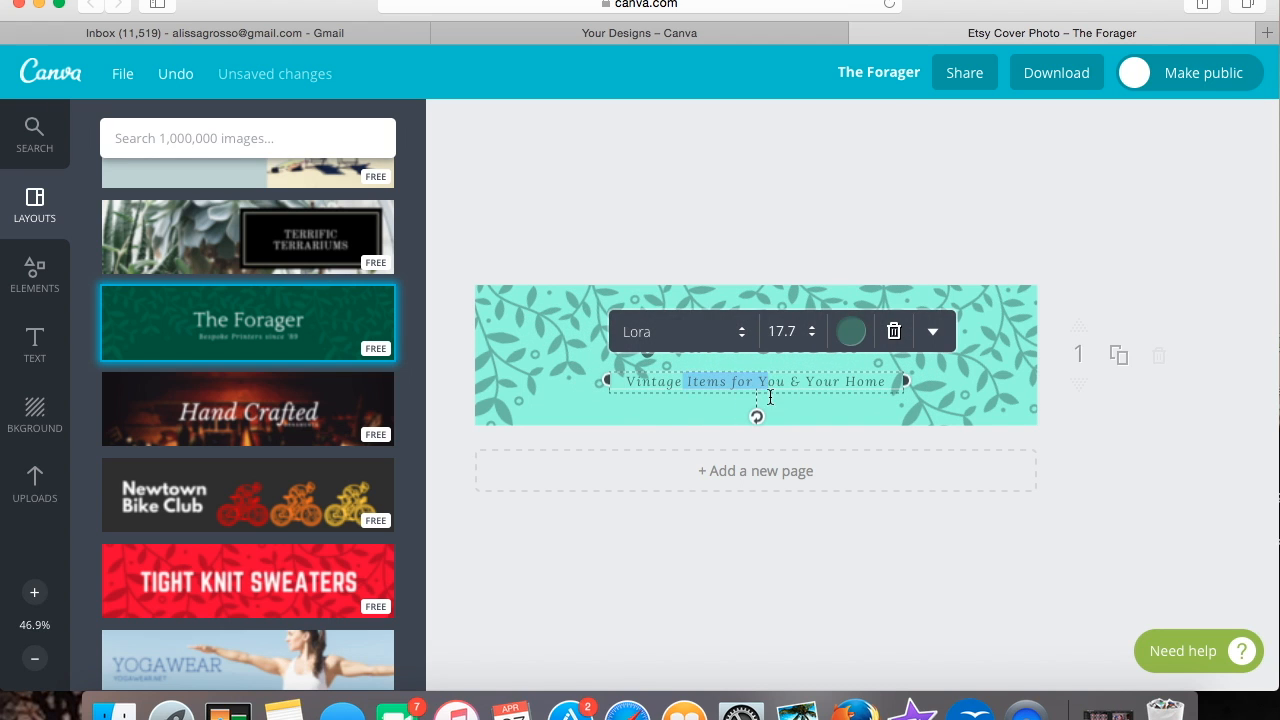
left_click(805, 388)
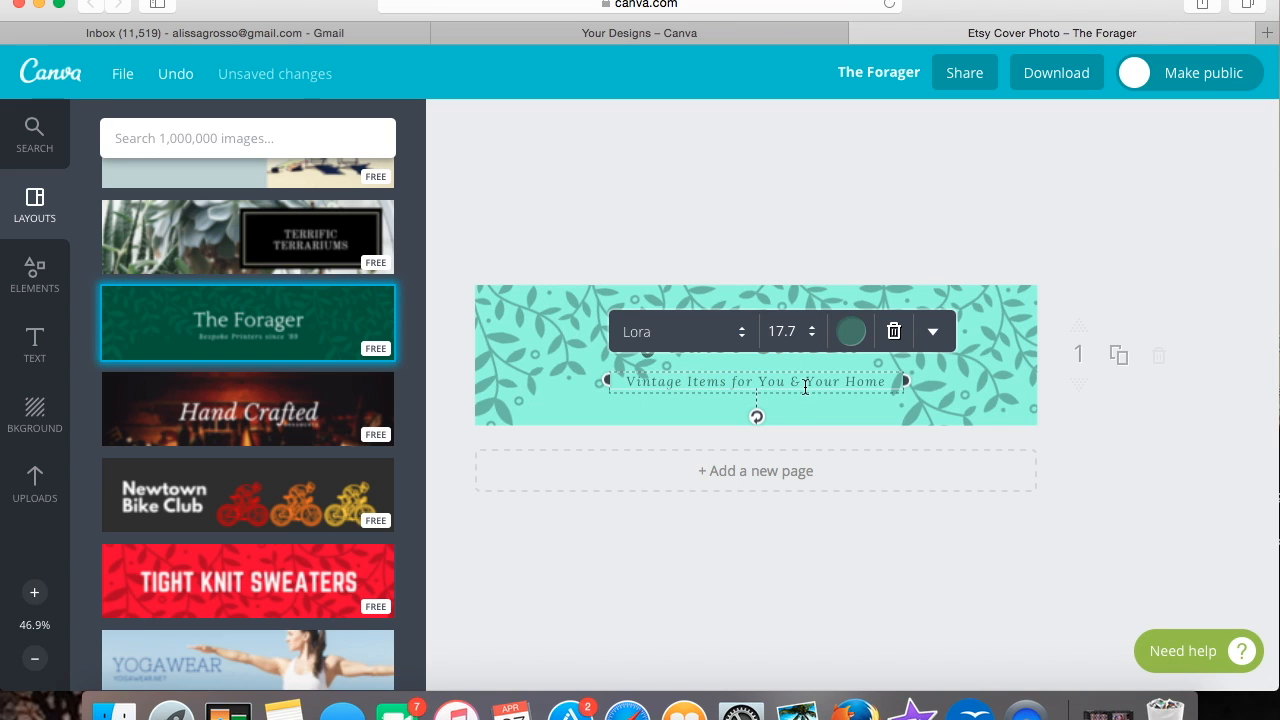
- Move the tagline down to the banner's lower edge and bring the shop name heading down just above it
left_click_drag(807, 398, 792, 427)
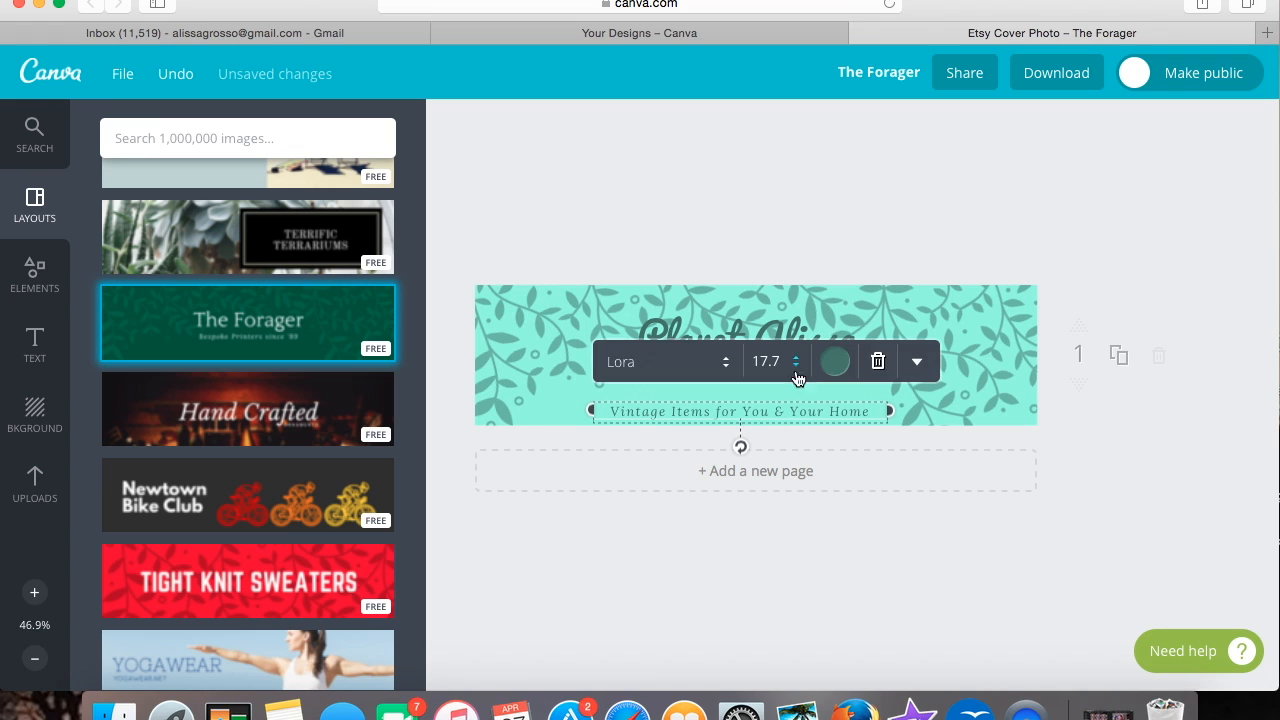
left_click(793, 334)
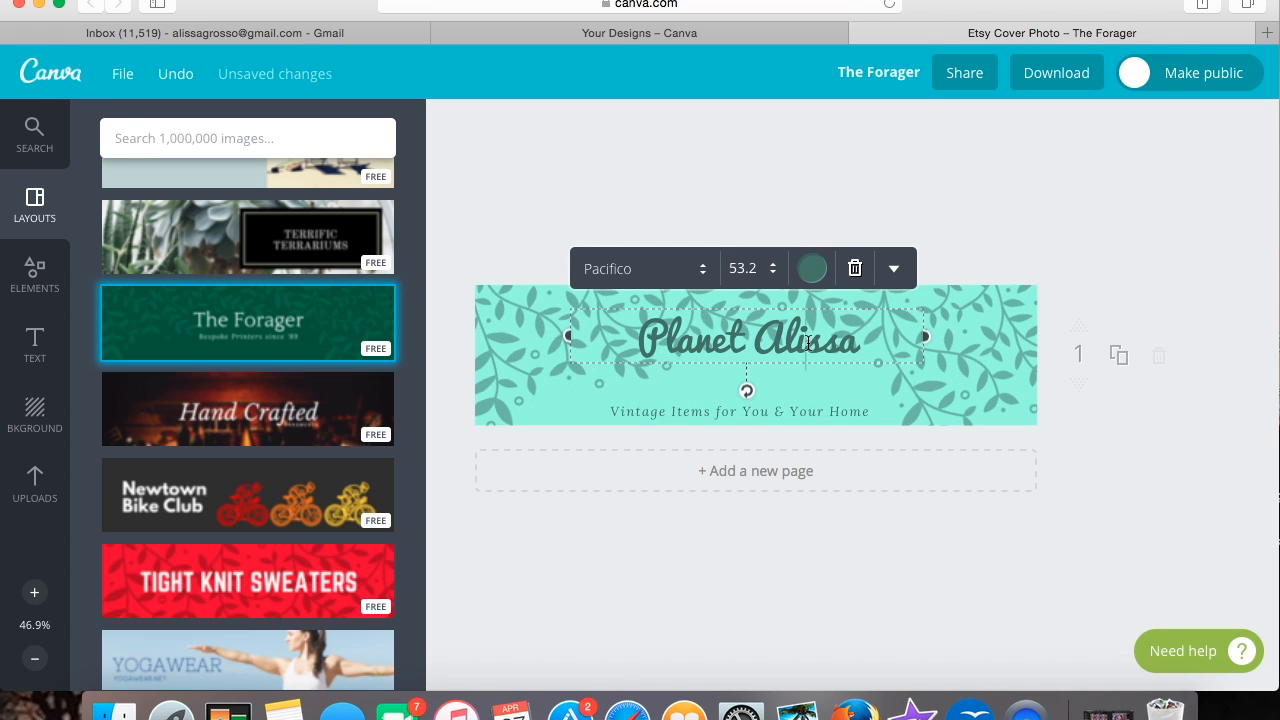
left_click_drag(868, 374, 857, 412)
left_click(853, 437)
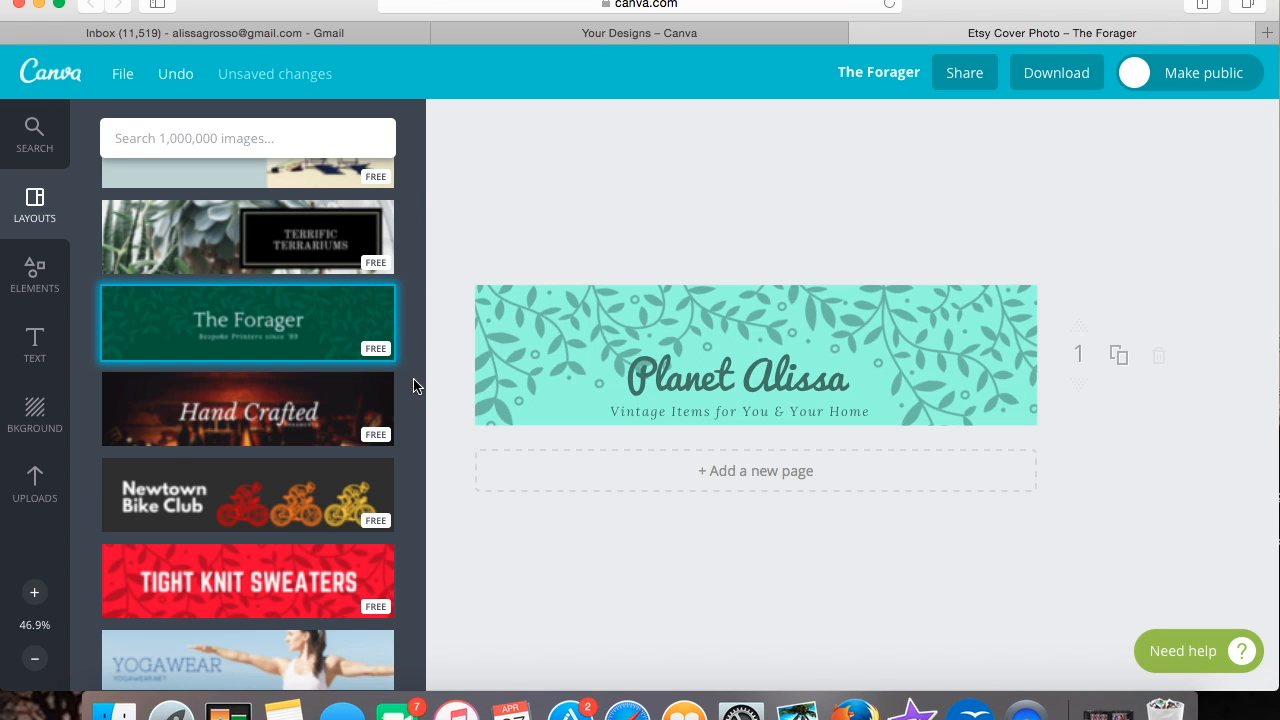
- Replace the current design with the "Organiko Products" layout that has a white label over a salad photo
left_click_drag(415, 404, 418, 308)
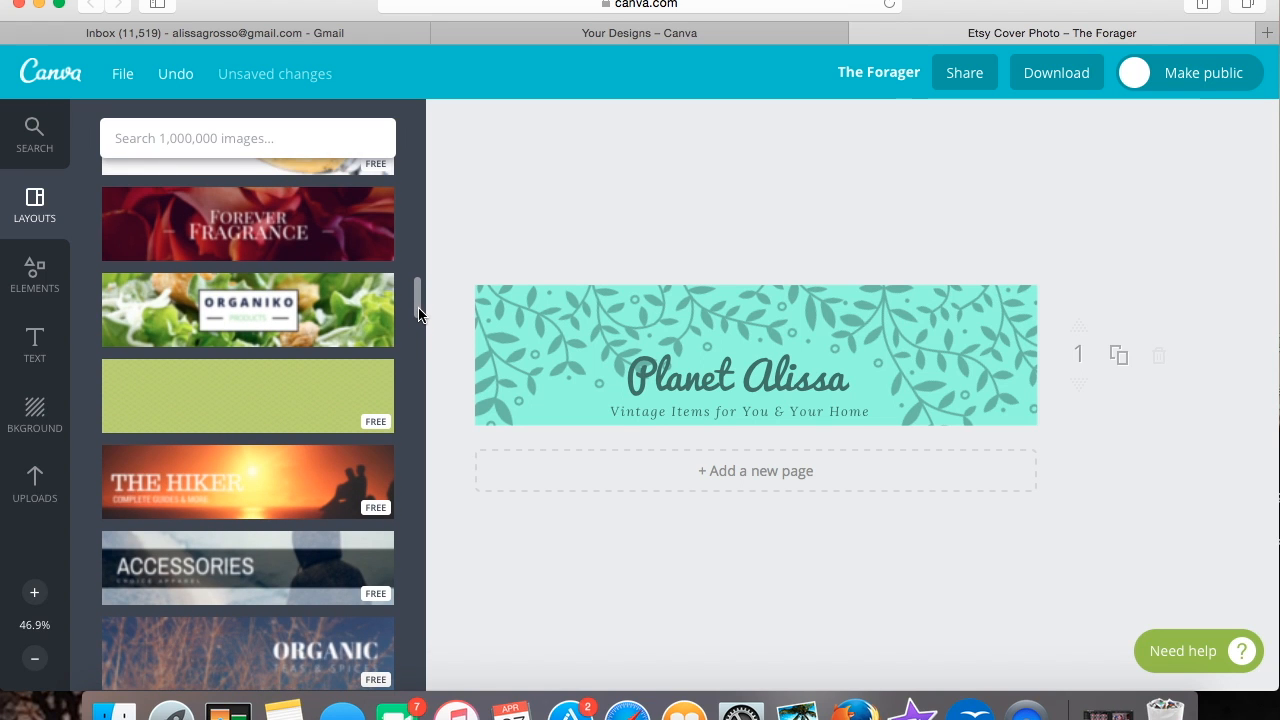
left_click(354, 326)
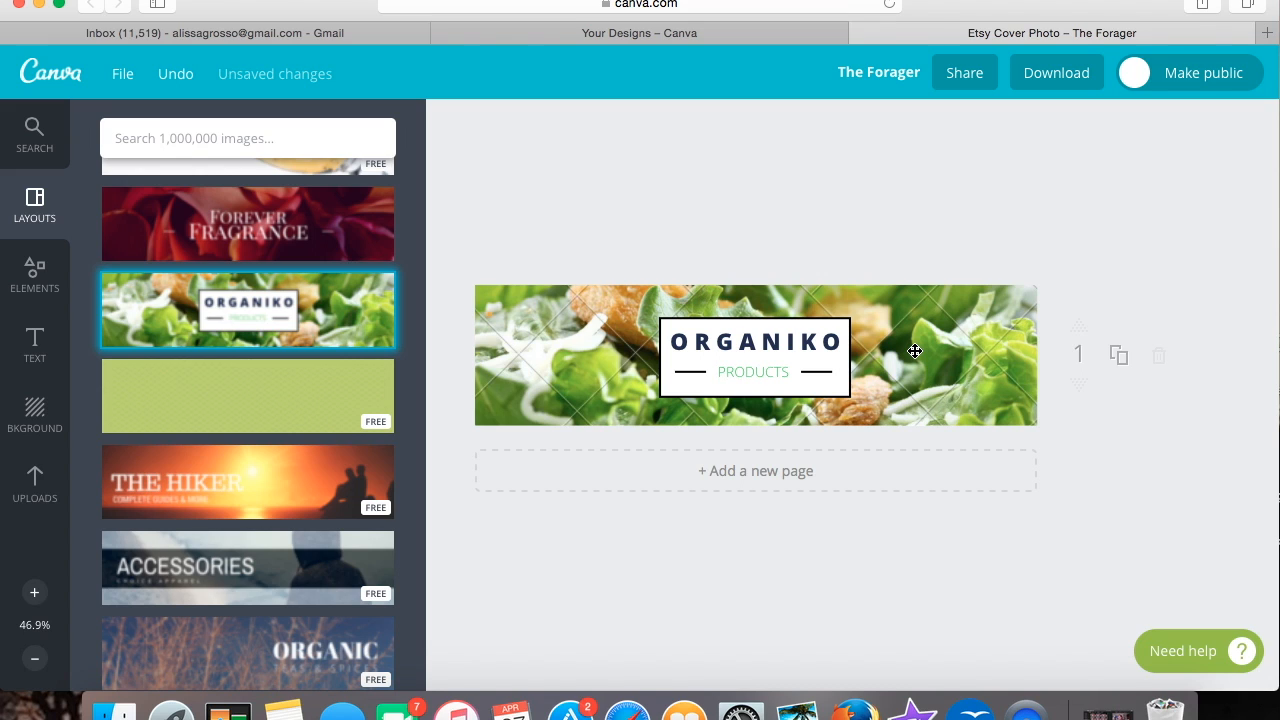
- Upload the "Fresh green leaves" JPG from the desktop and fill the banner's background with it in place of the salad photo
left_click(35, 480)
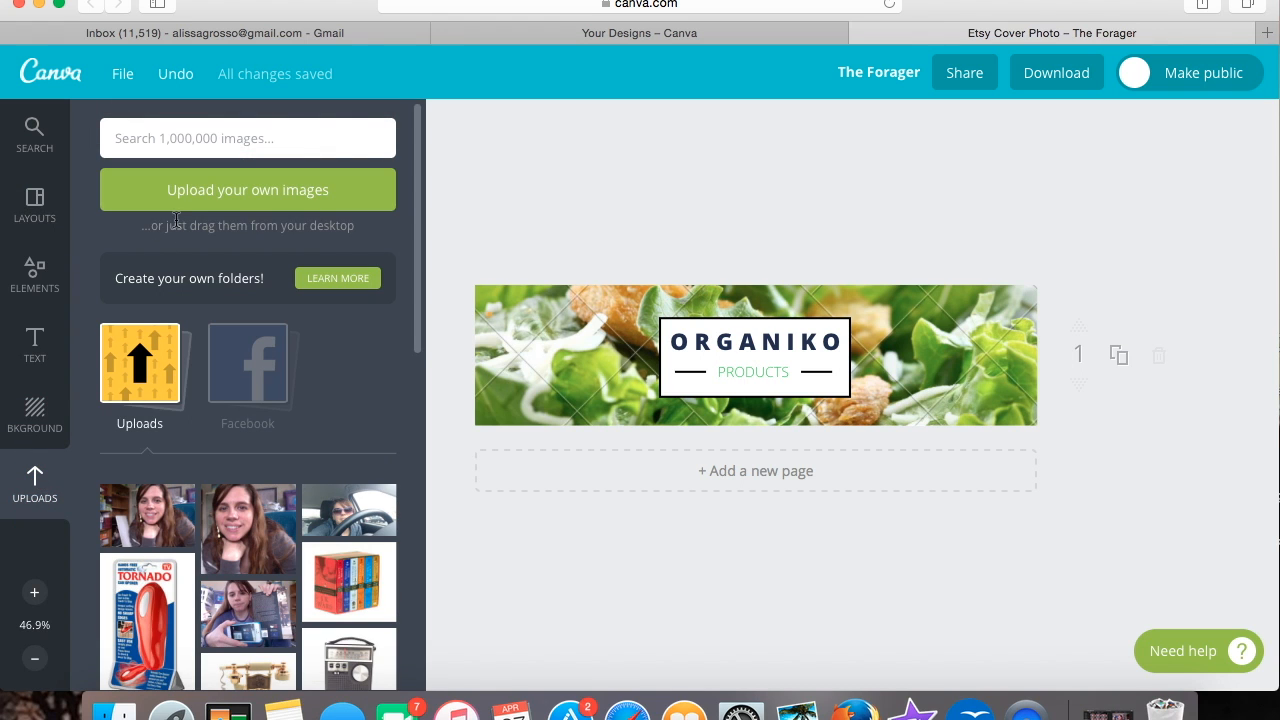
left_click(183, 200)
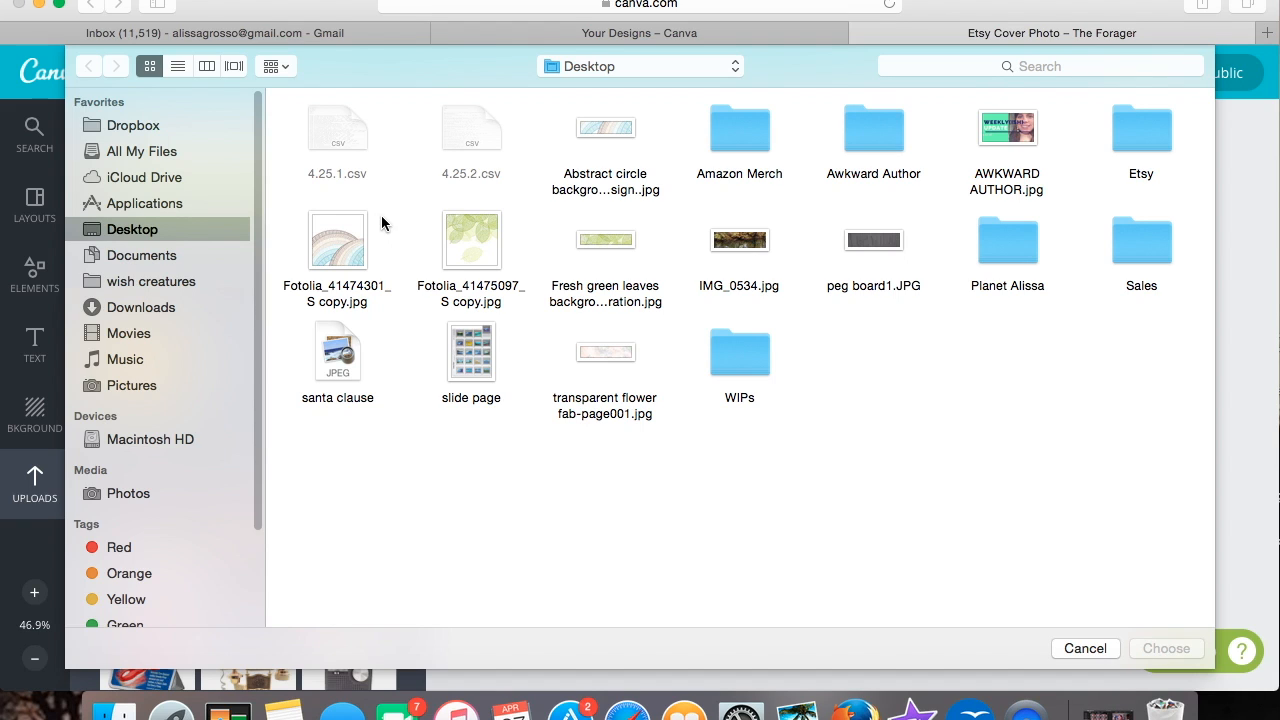
left_click(605, 243)
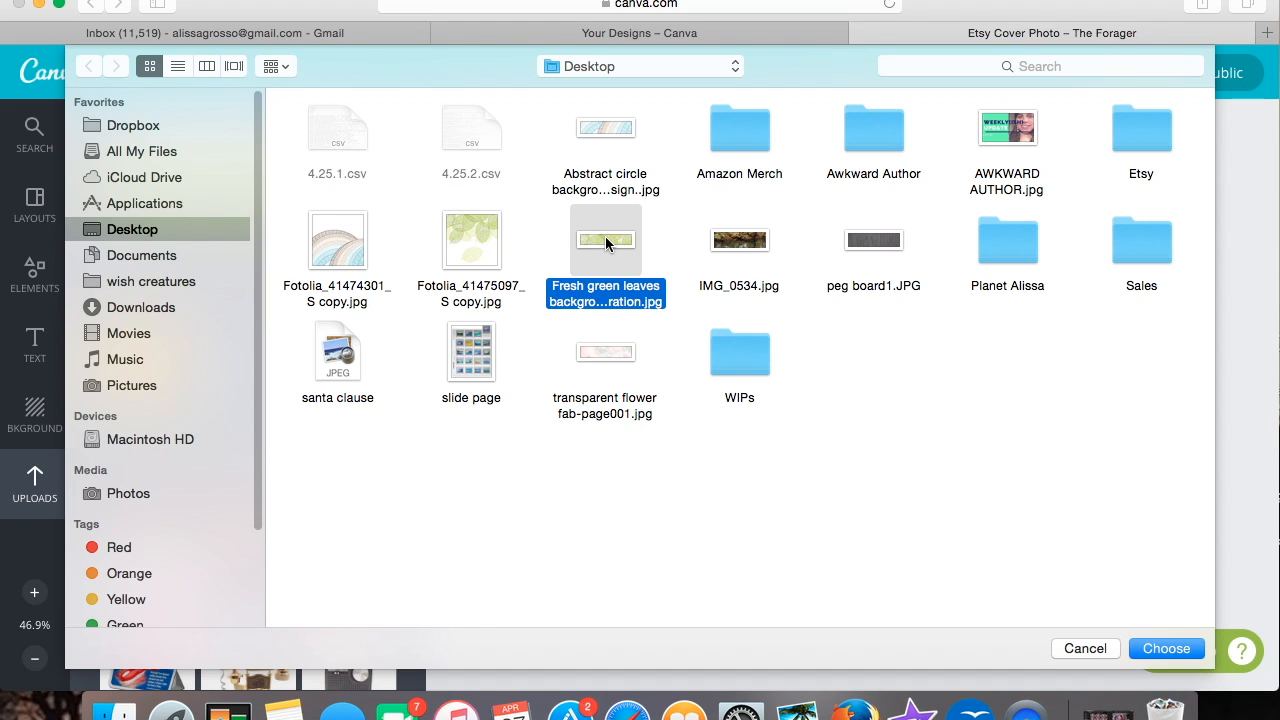
left_click(1150, 649)
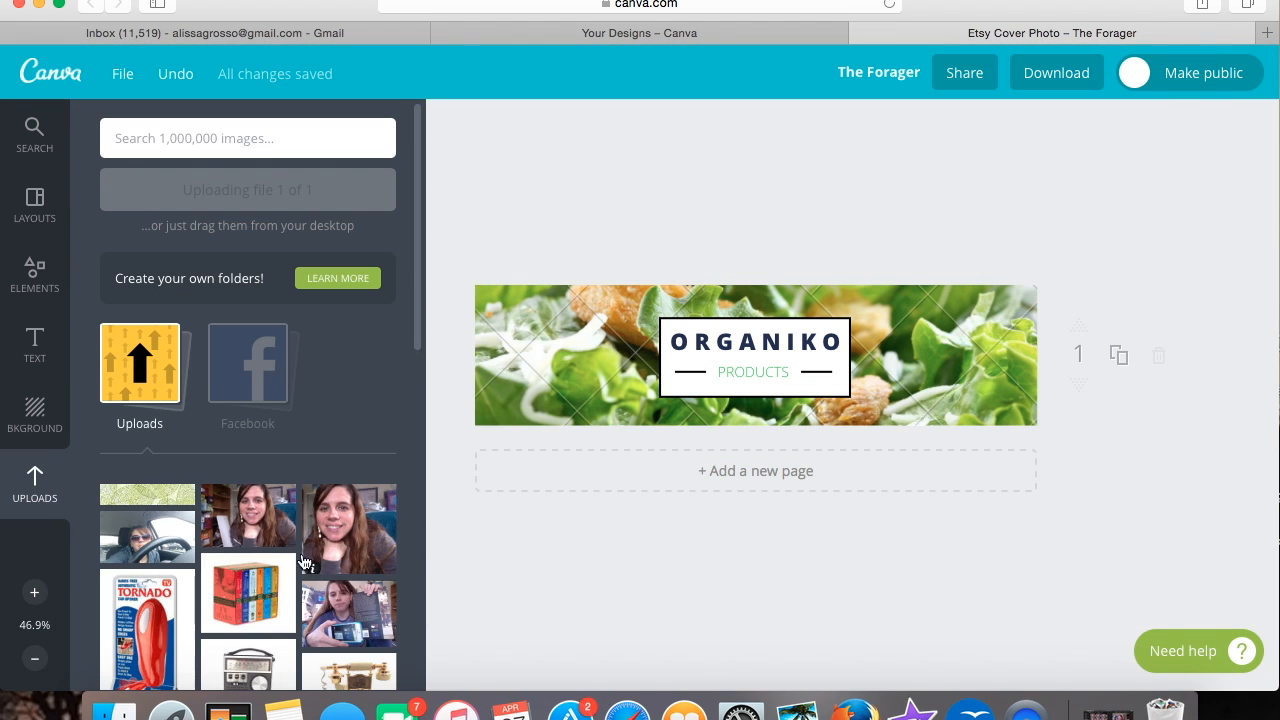
left_click_drag(151, 495, 705, 340)
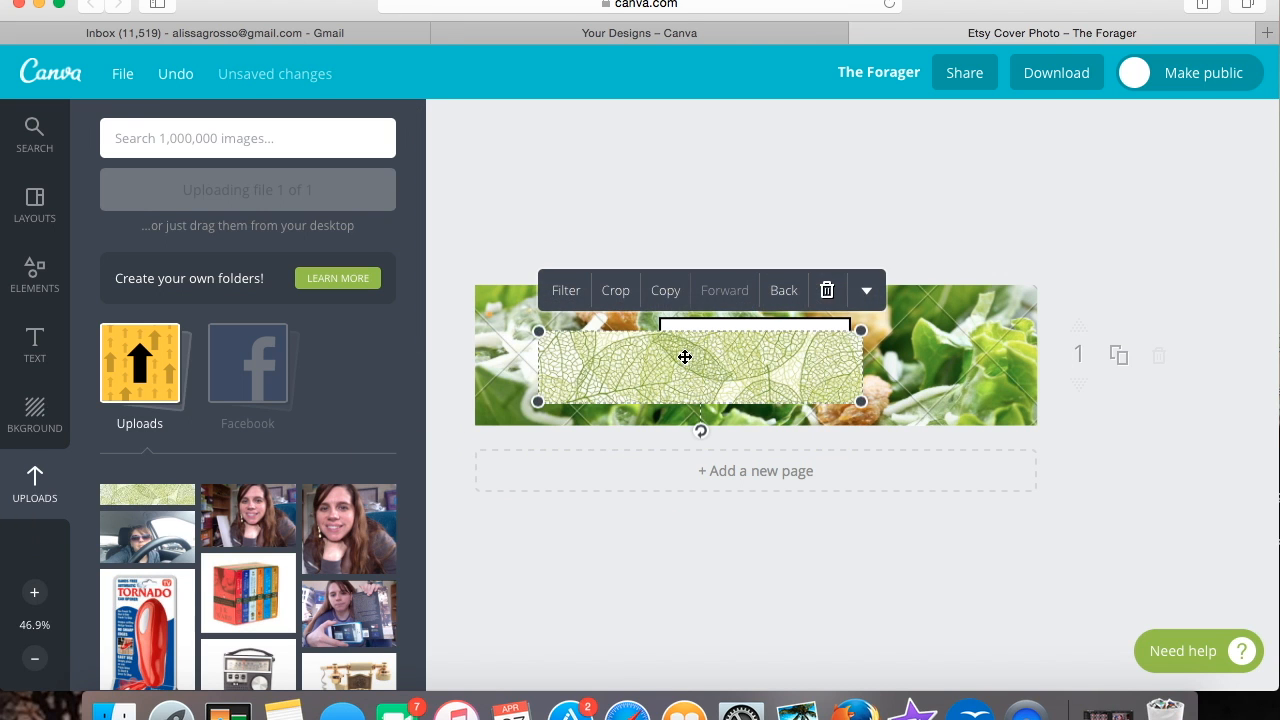
left_click(594, 371)
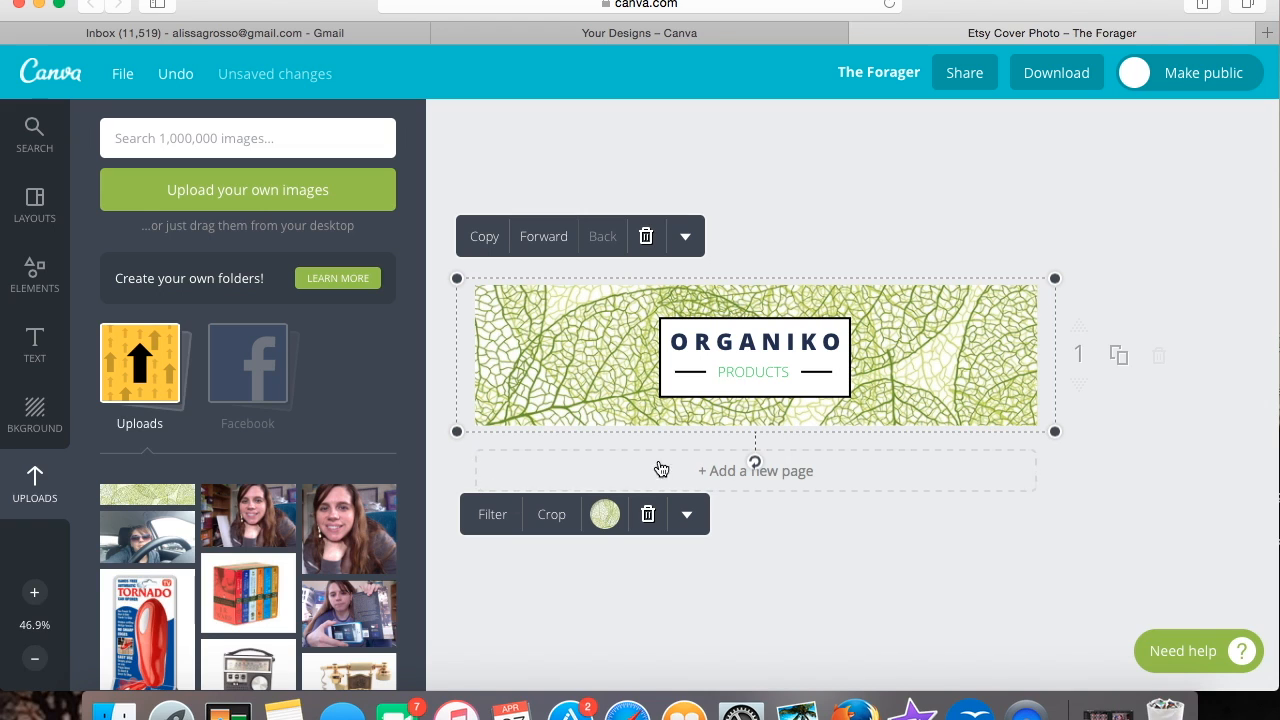
- Replace the label heading "ORGANIKO" with "Planet Alissa" and set its font to Pacifico
double_click(693, 343)
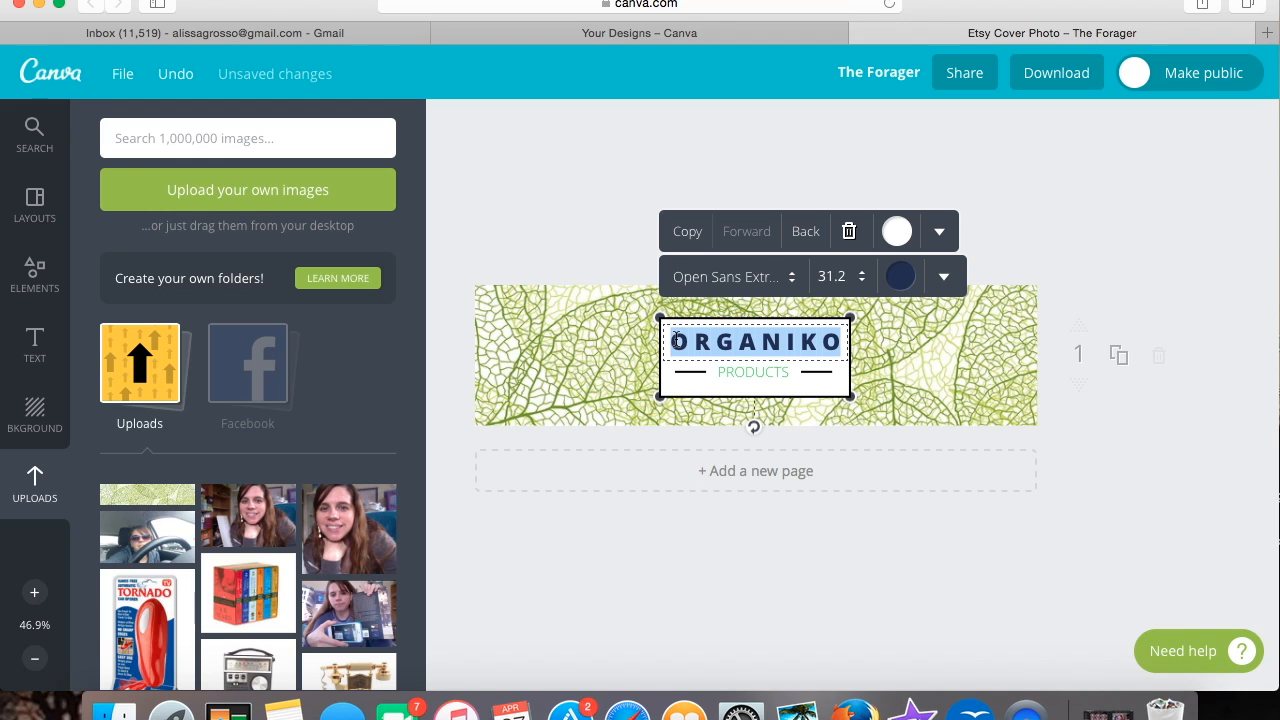
type("Plane")
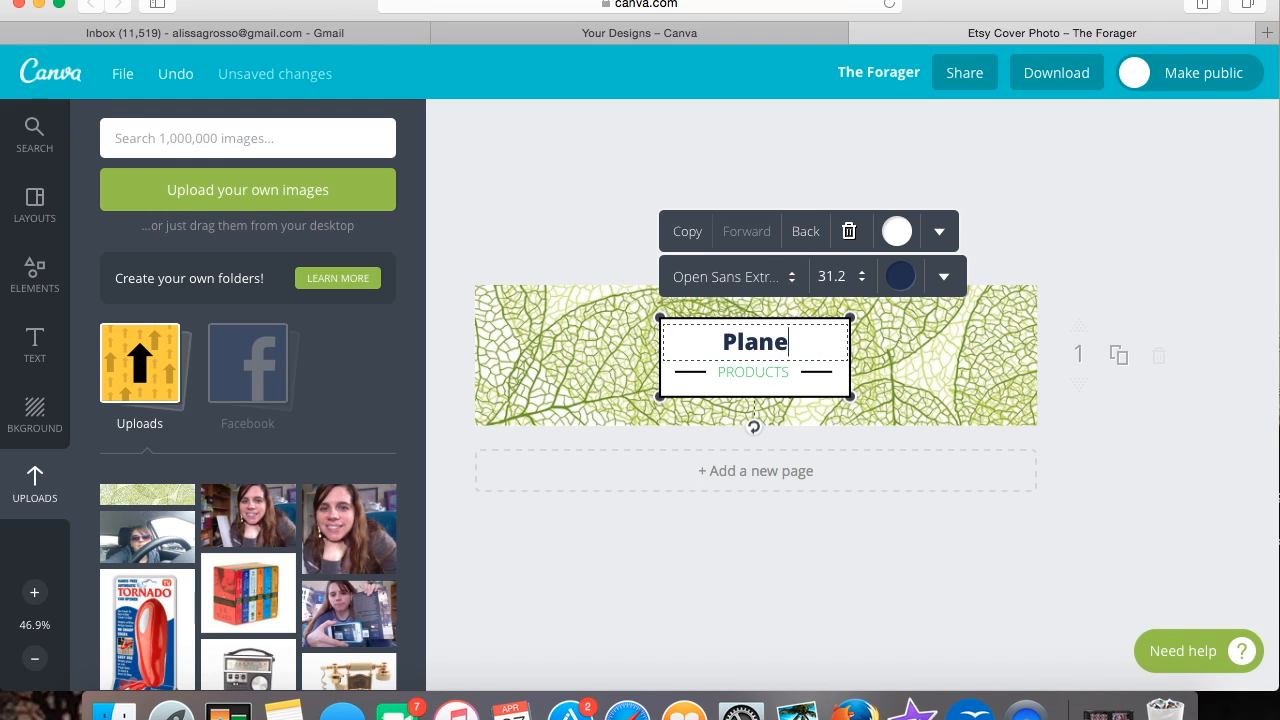
type("t Alissa")
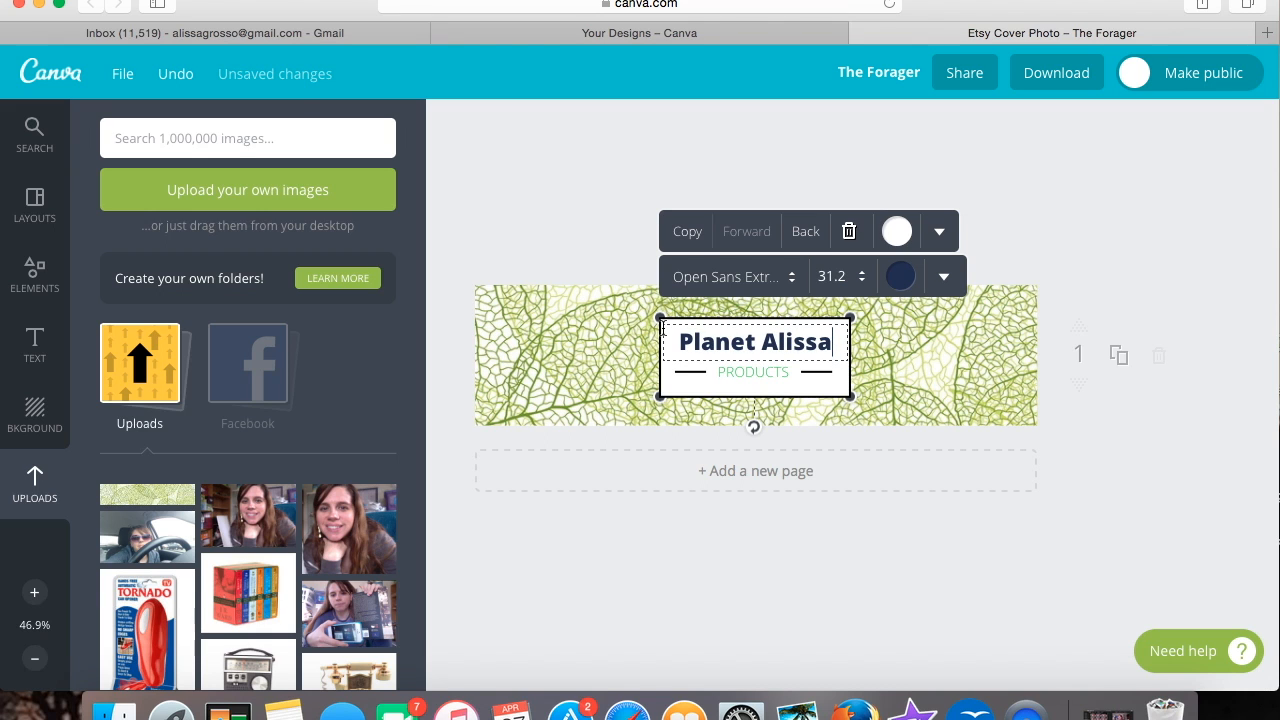
left_click_drag(663, 328, 834, 342)
left_click(793, 280)
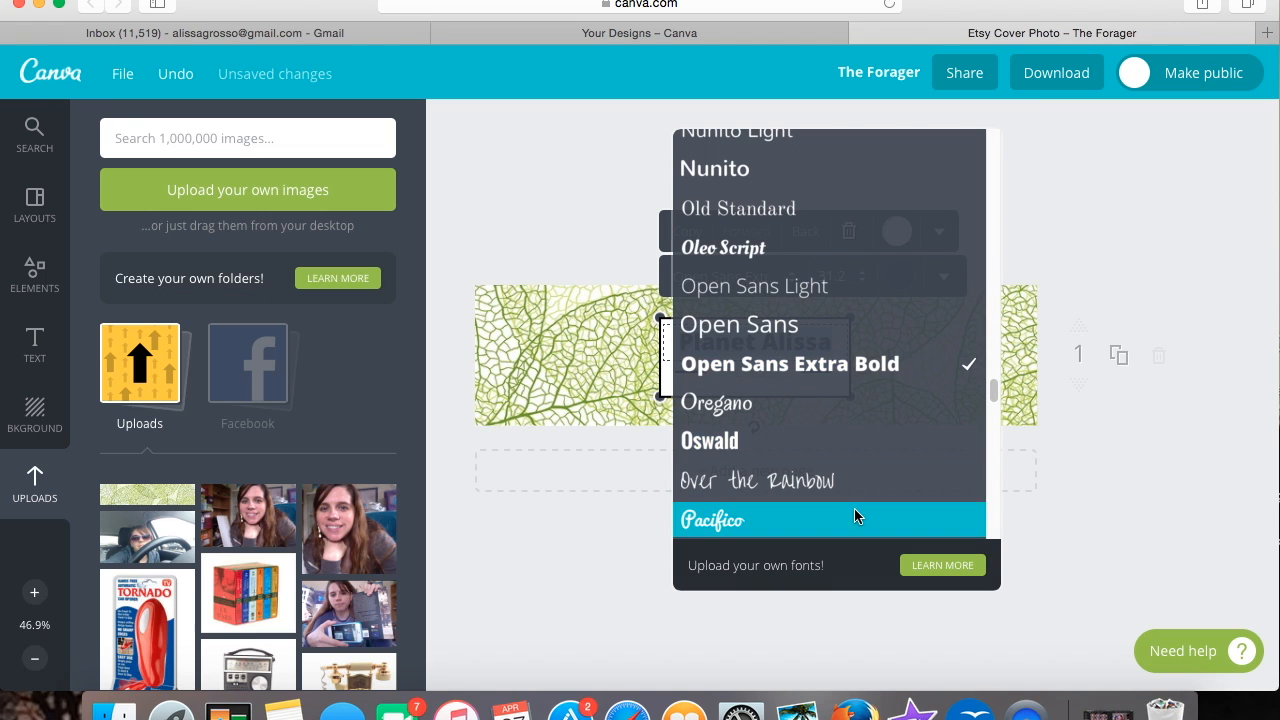
left_click(854, 516)
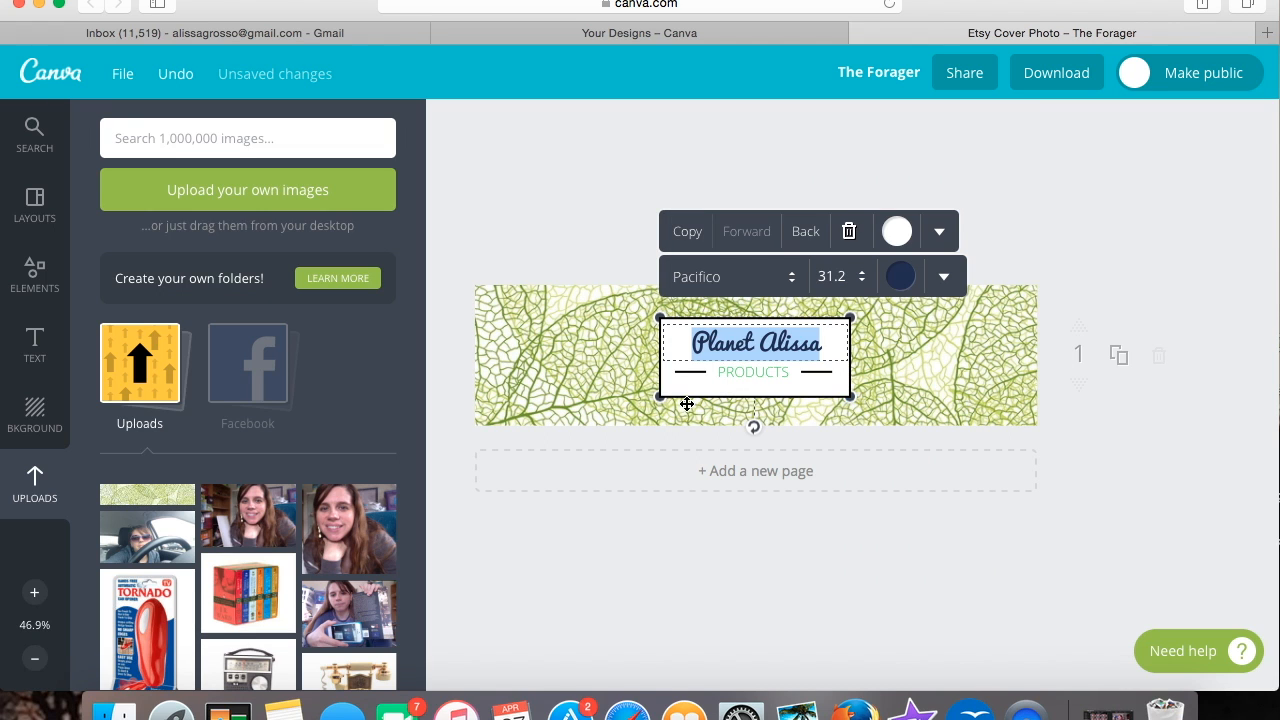
- Enlarge the white label with its texts until it nearly fills the banner's height
left_click_drag(659, 398, 596, 405)
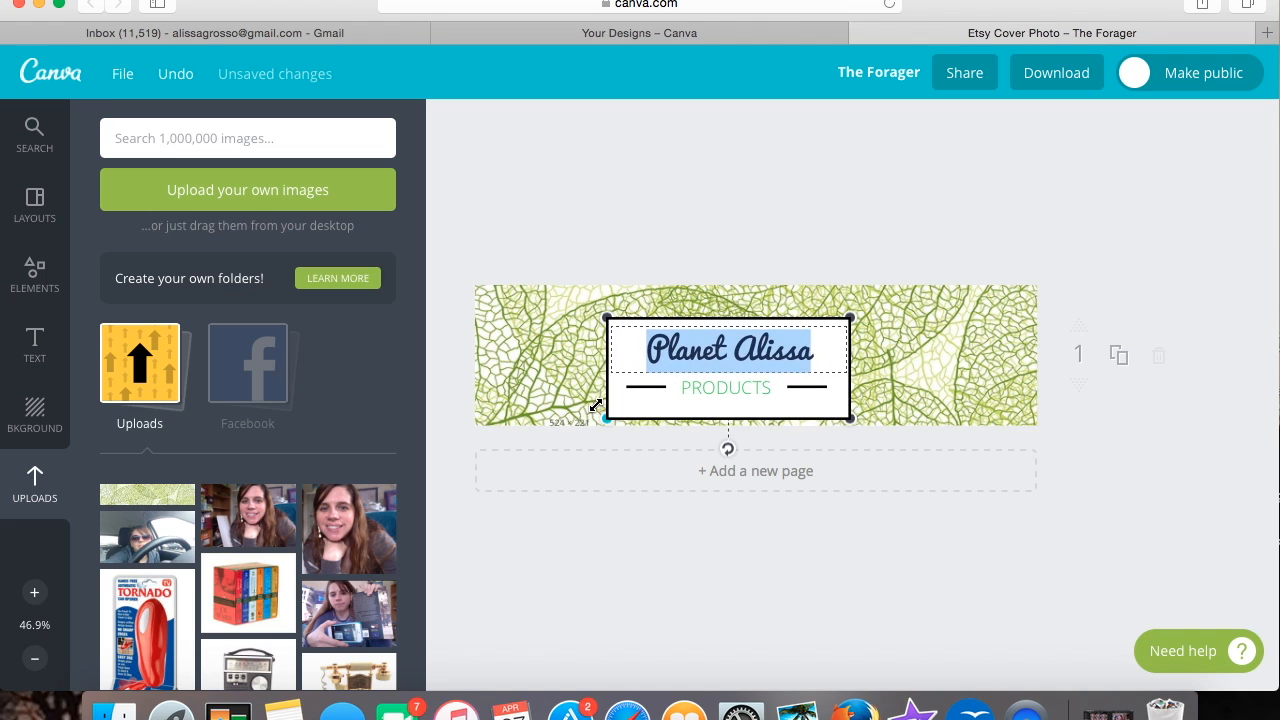
left_click_drag(850, 318, 889, 303)
left_click_drag(889, 419, 891, 418)
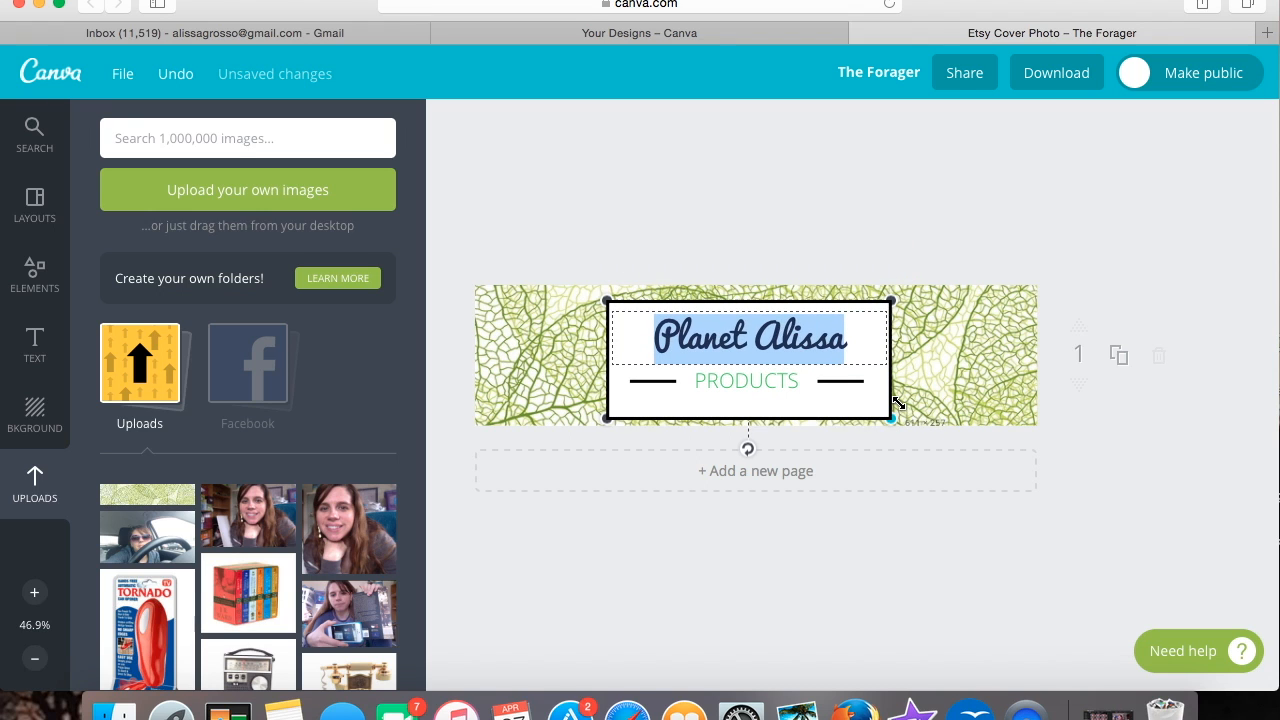
- Replace the label's second line "PRODUCTS" with "VINTAGE WARES"
left_click(811, 380)
left_click(810, 381)
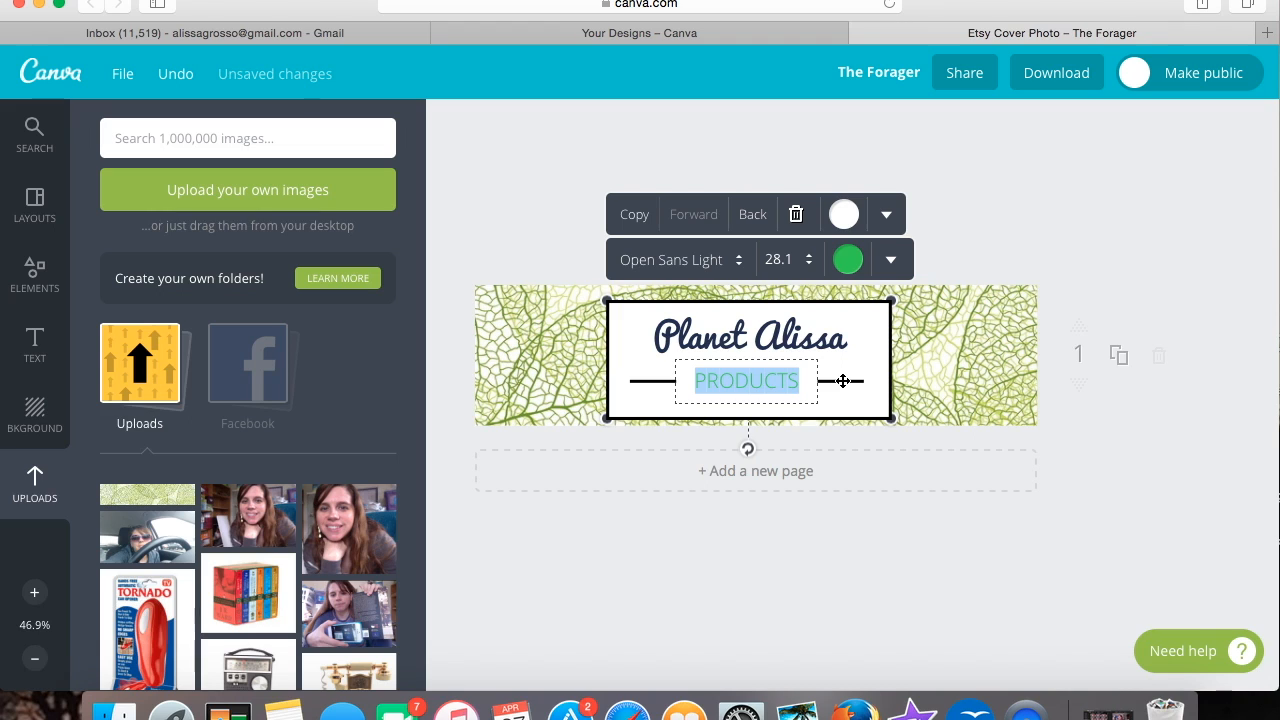
type("VINTA")
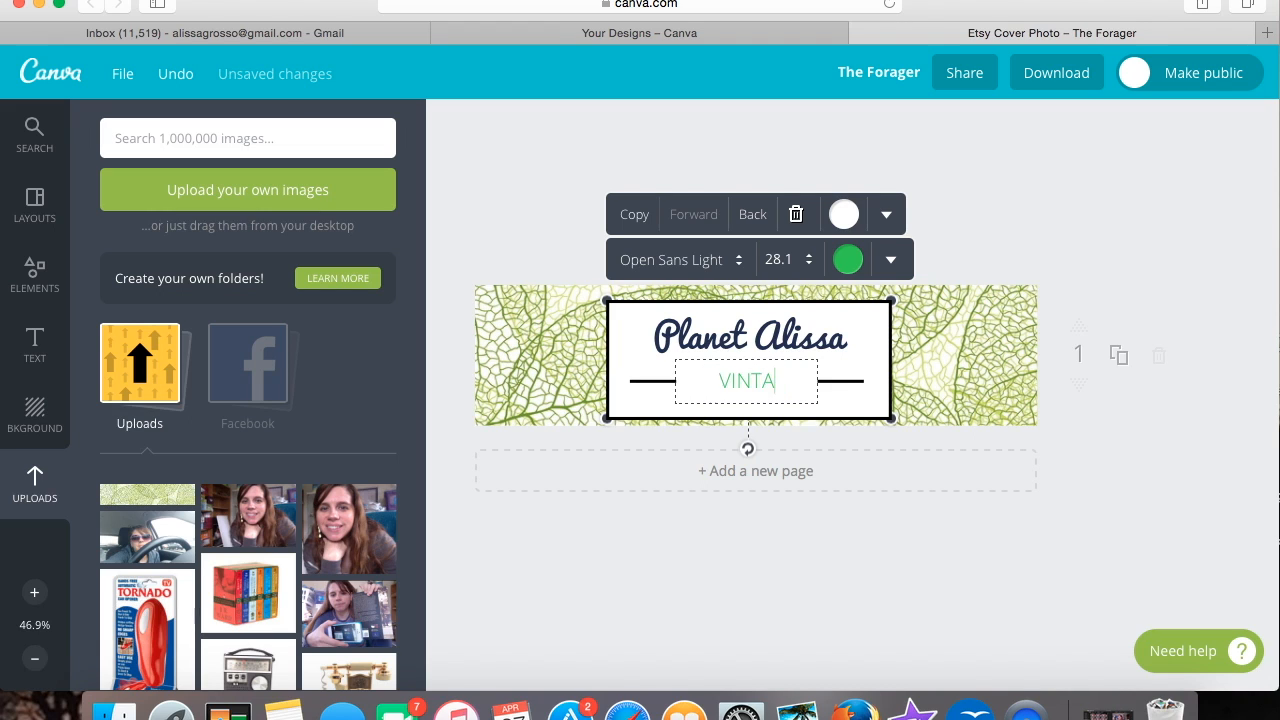
type("GE WARES")
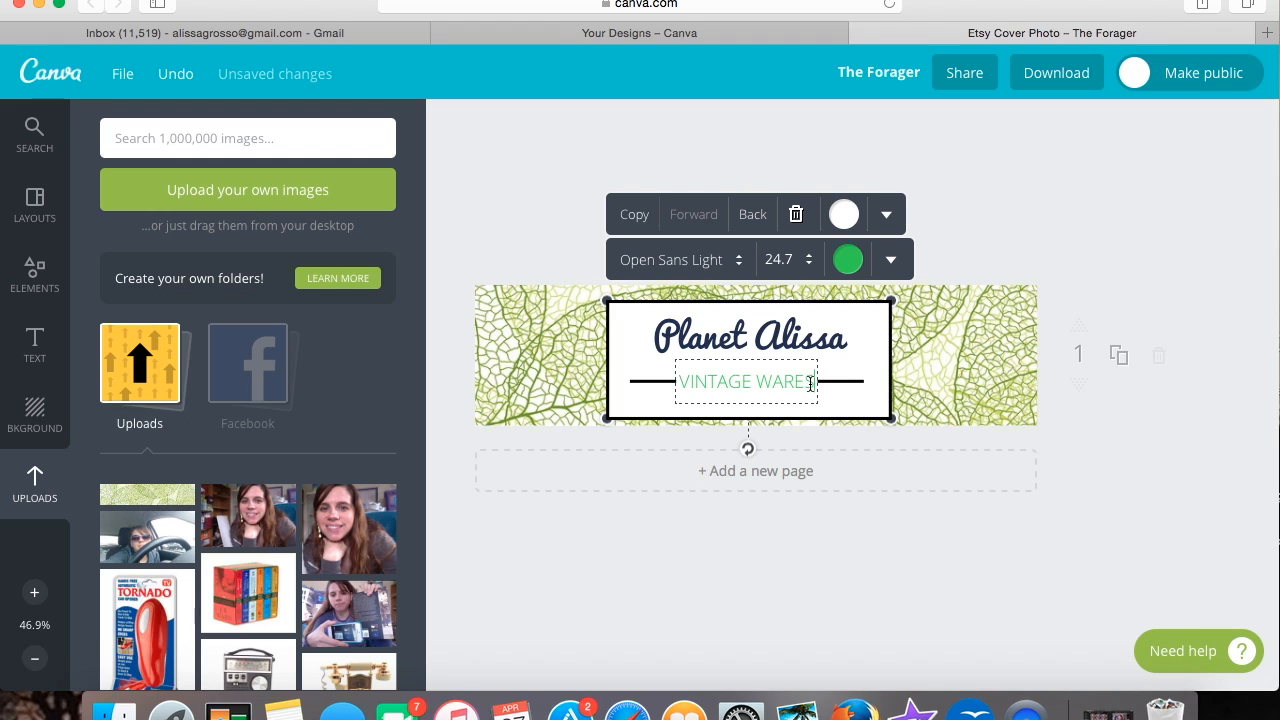
- Recolor the "VINTAGE WARES" line with the dark navy used in the shop name heading
left_click_drag(680, 383, 824, 381)
left_click(845, 262)
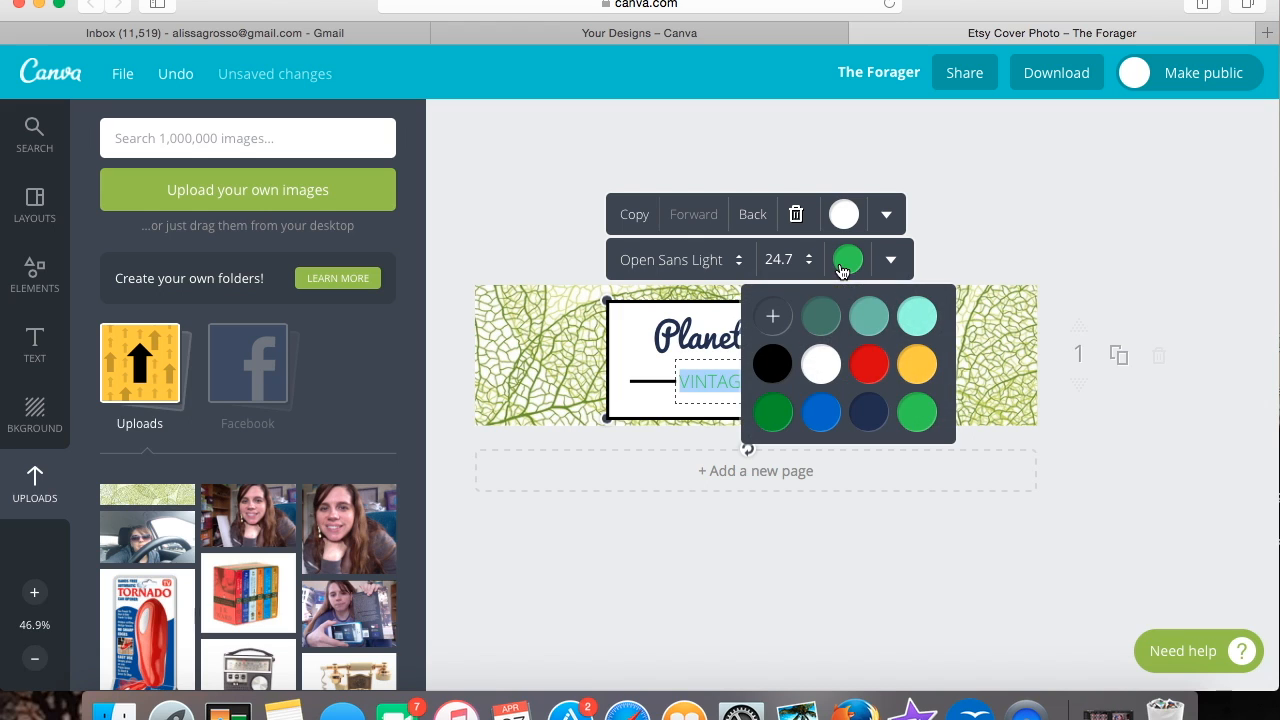
left_click(862, 418)
- Fine-tune the white label's size from its corners so that it sits centered on the banner
left_click(638, 407)
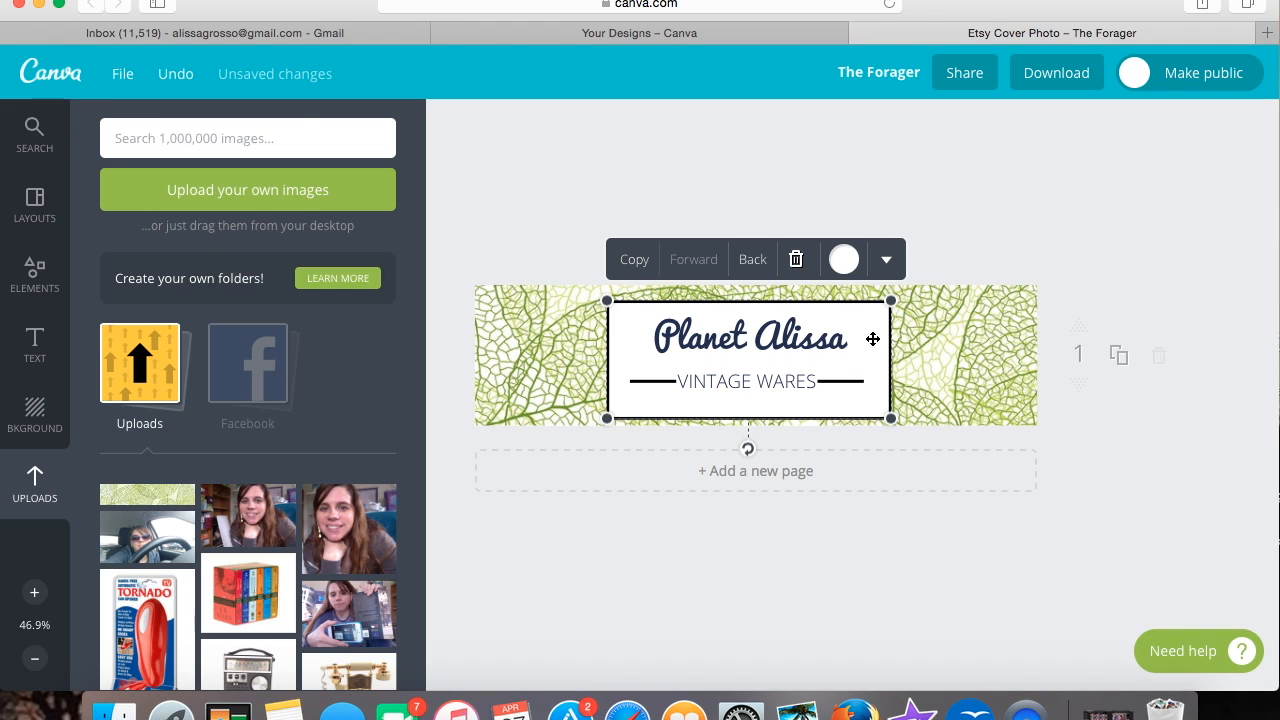
left_click_drag(891, 300, 901, 297)
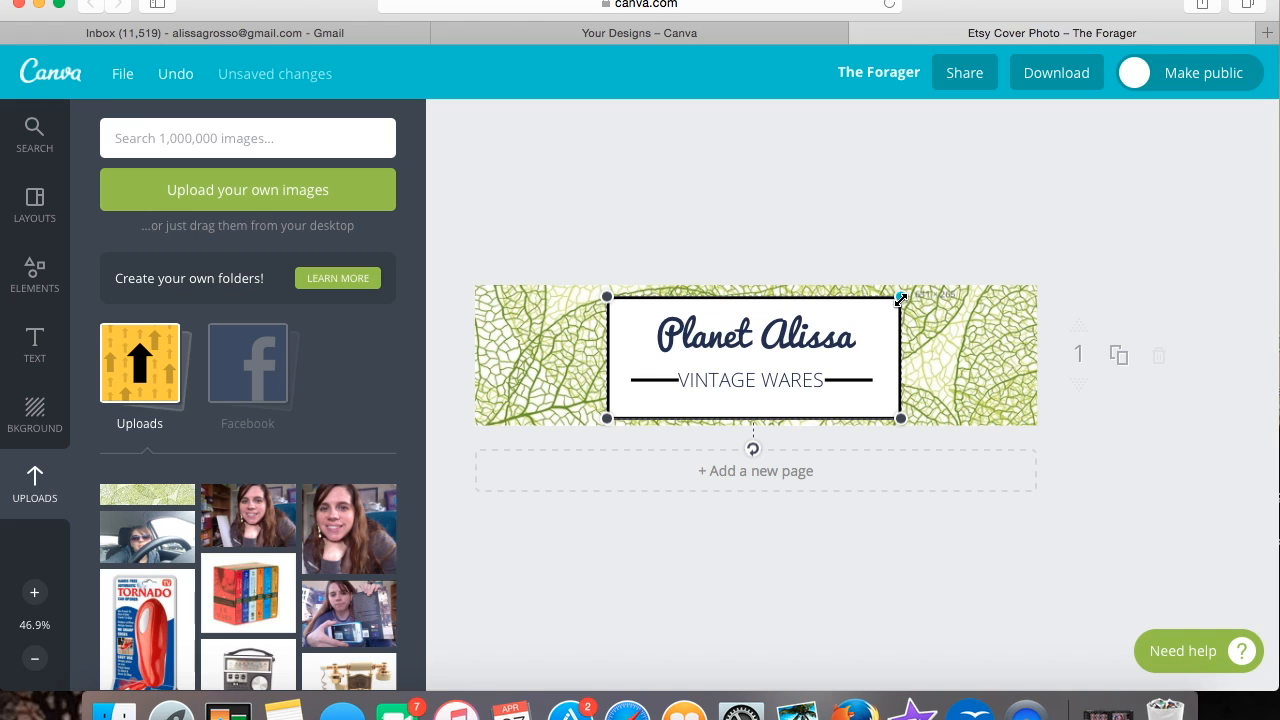
left_click_drag(605, 419, 610, 415)
left_click(940, 394)
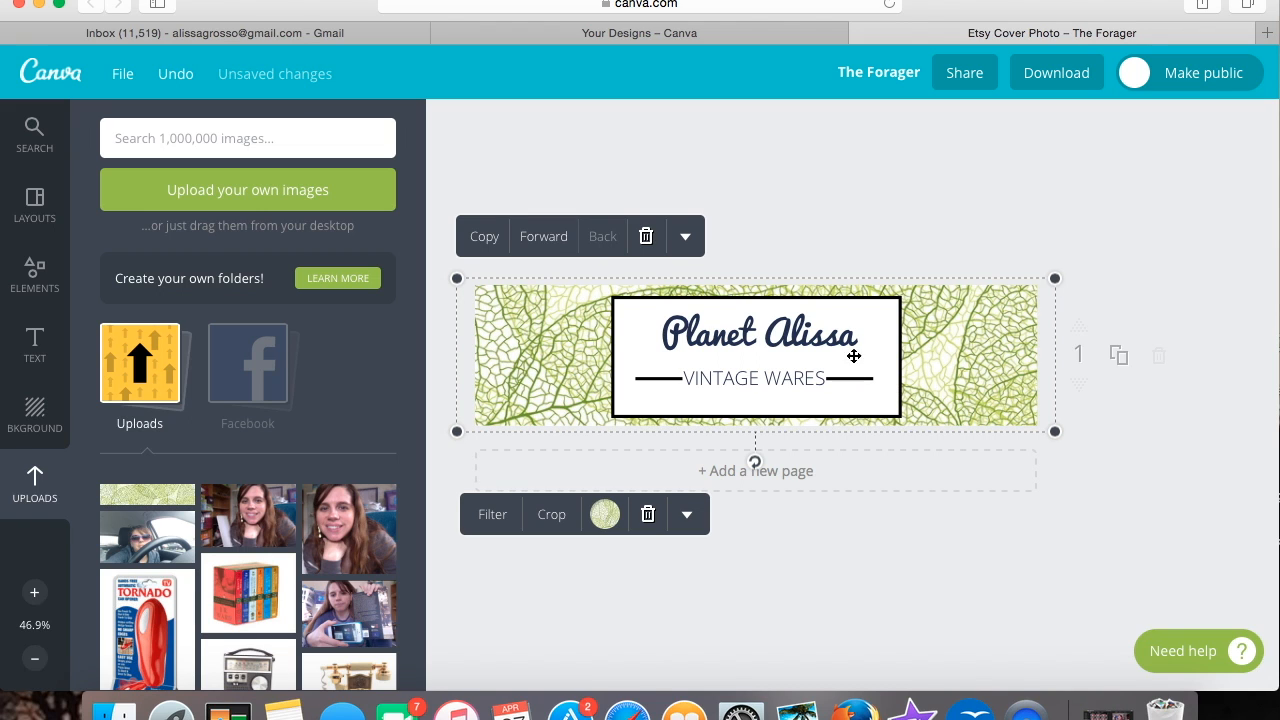
- Enlarge the "Planet Alissa" heading on the label by choosing font size 56
left_click(857, 349)
left_click(857, 349)
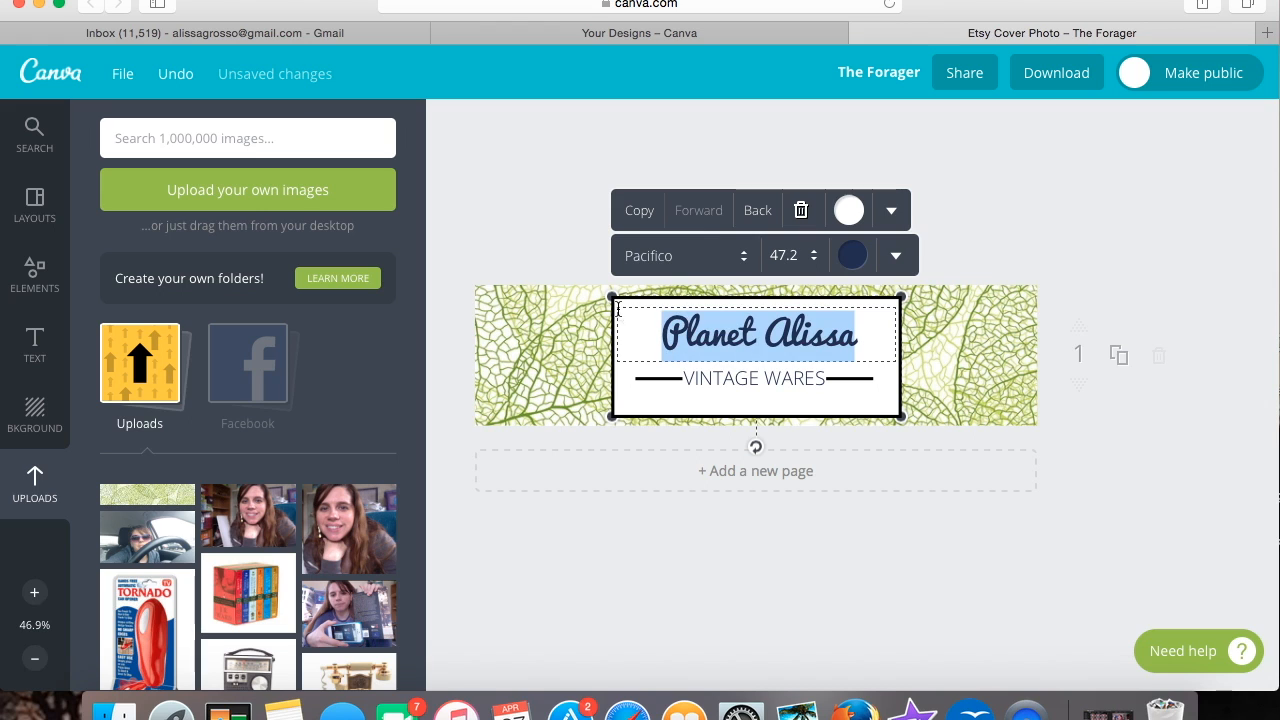
left_click(790, 257)
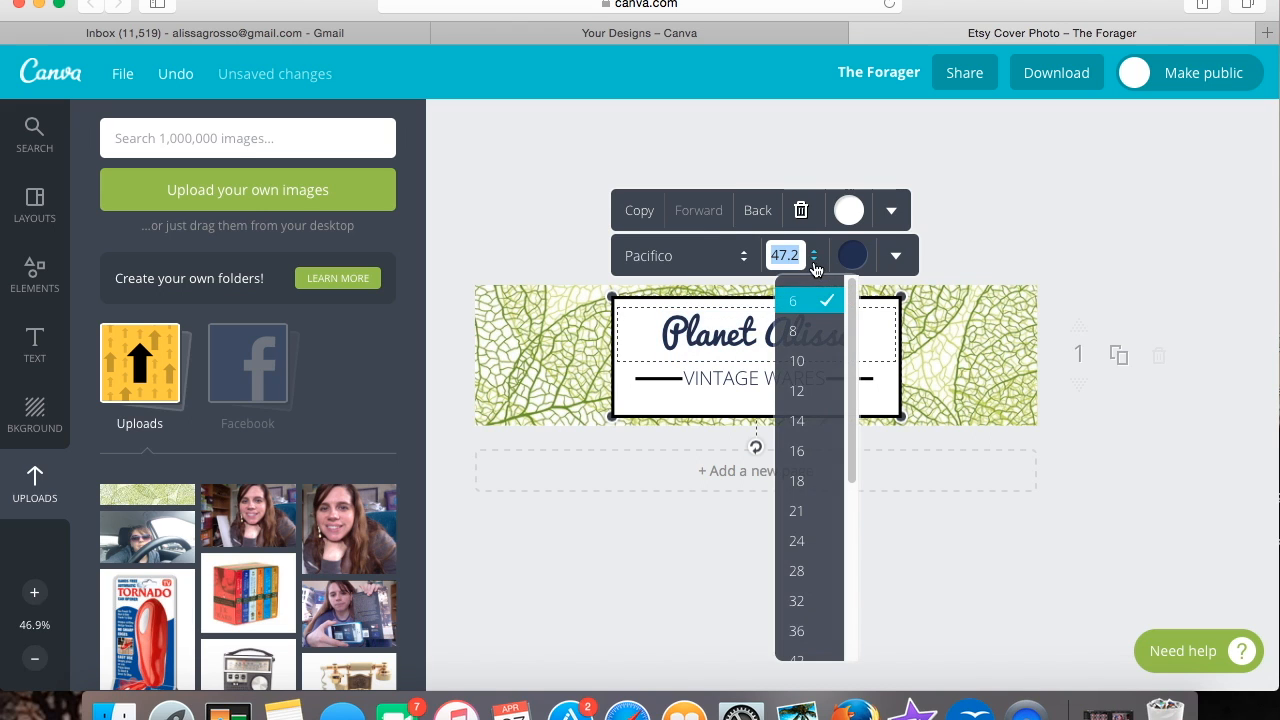
left_click_drag(851, 474, 837, 543)
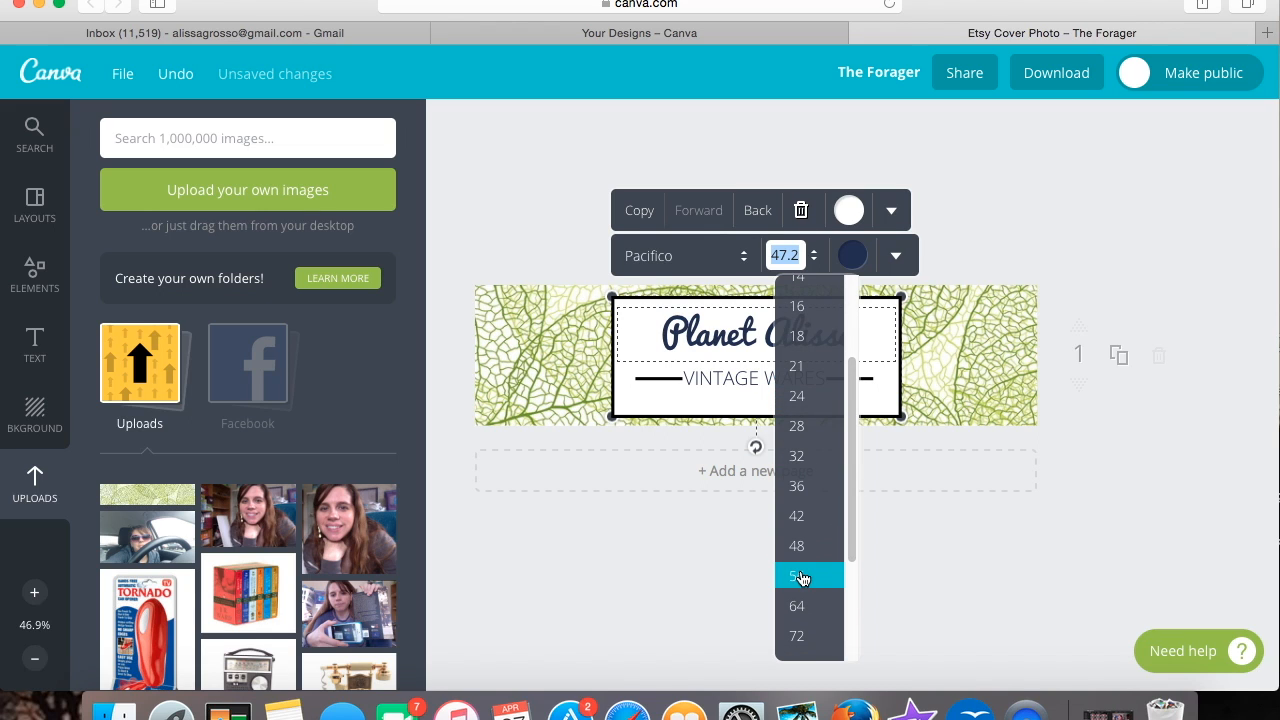
left_click(801, 578)
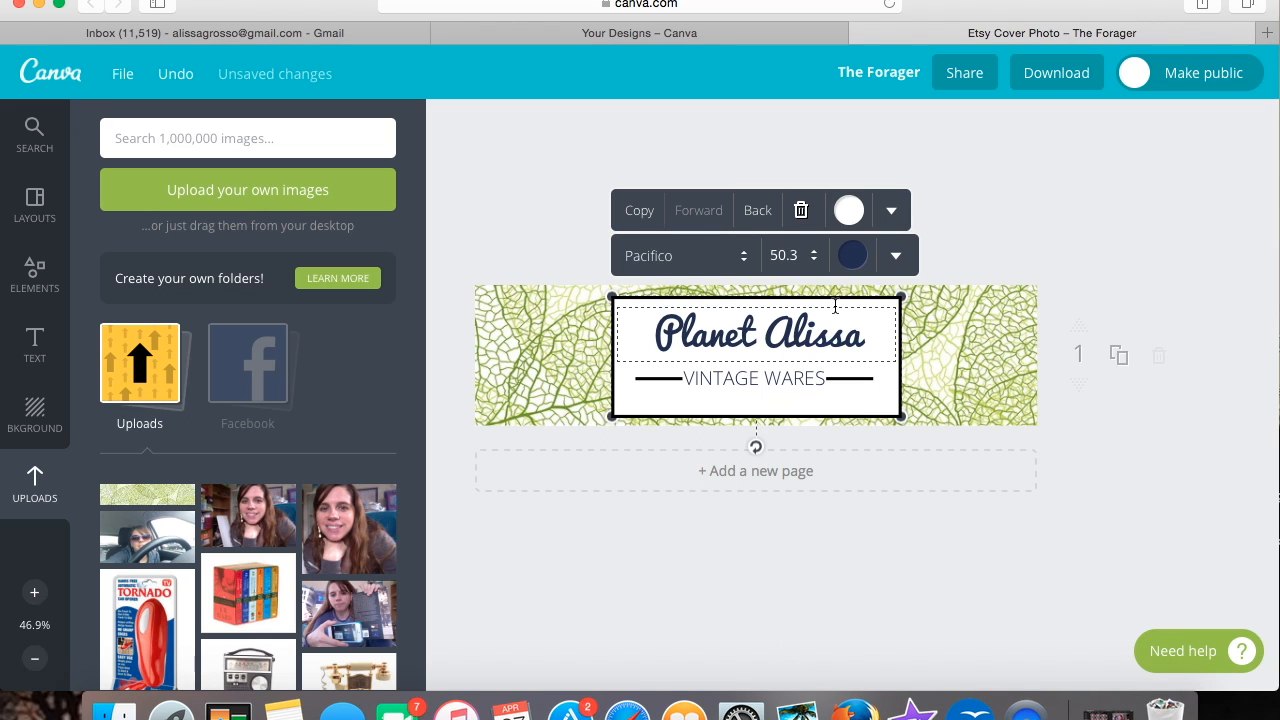
- Reapply font size 56 to the whole "Planet Alissa" heading and leave the text
left_click(862, 330)
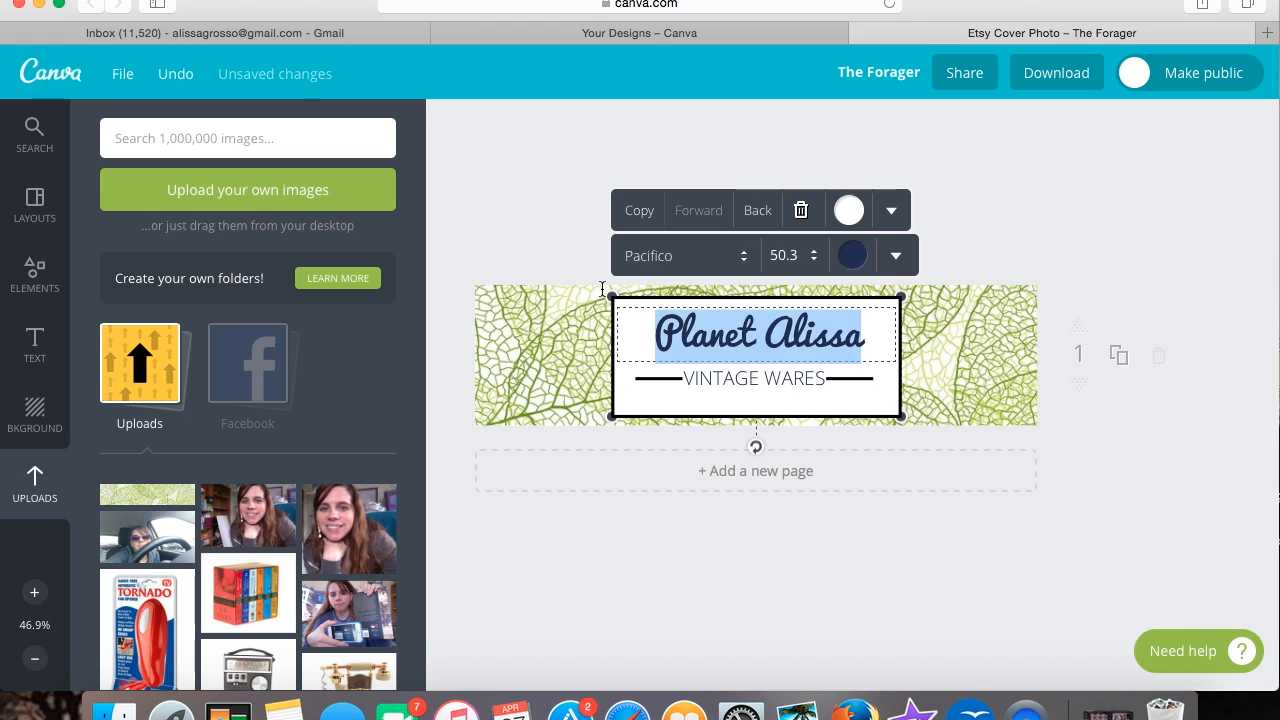
left_click(650, 339)
left_click_drag(650, 339, 860, 318)
left_click(813, 263)
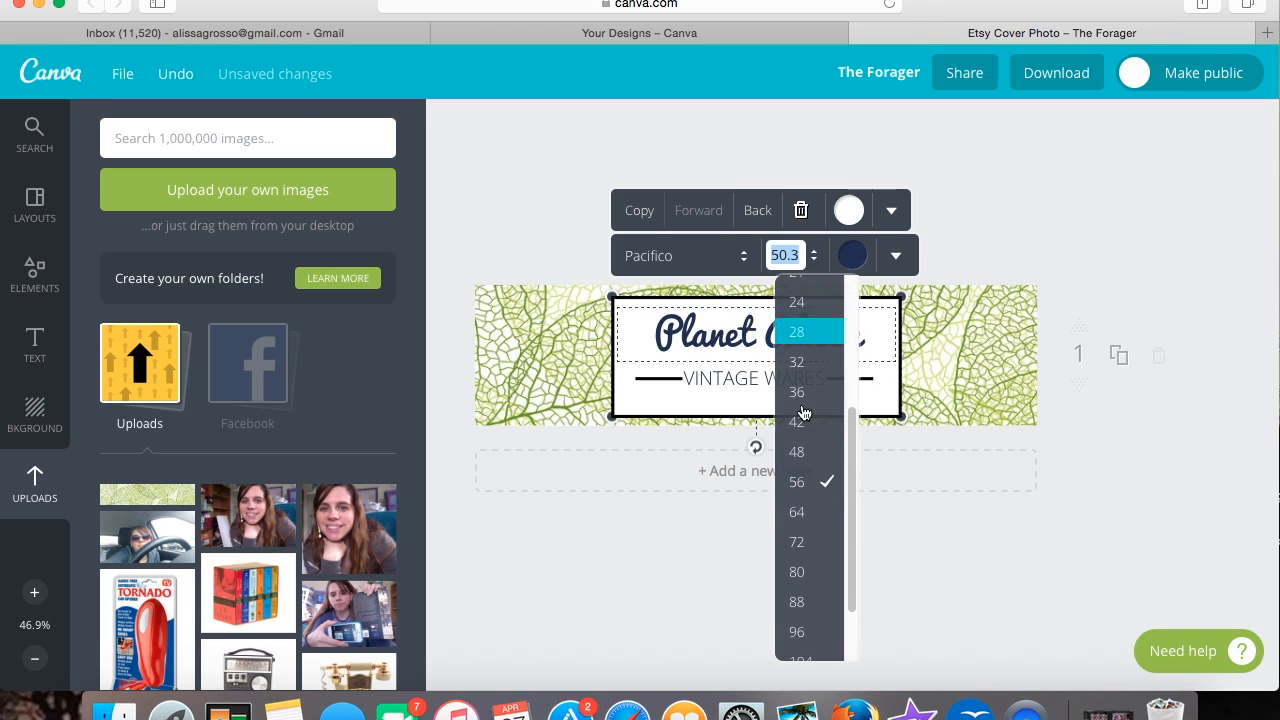
left_click(796, 487)
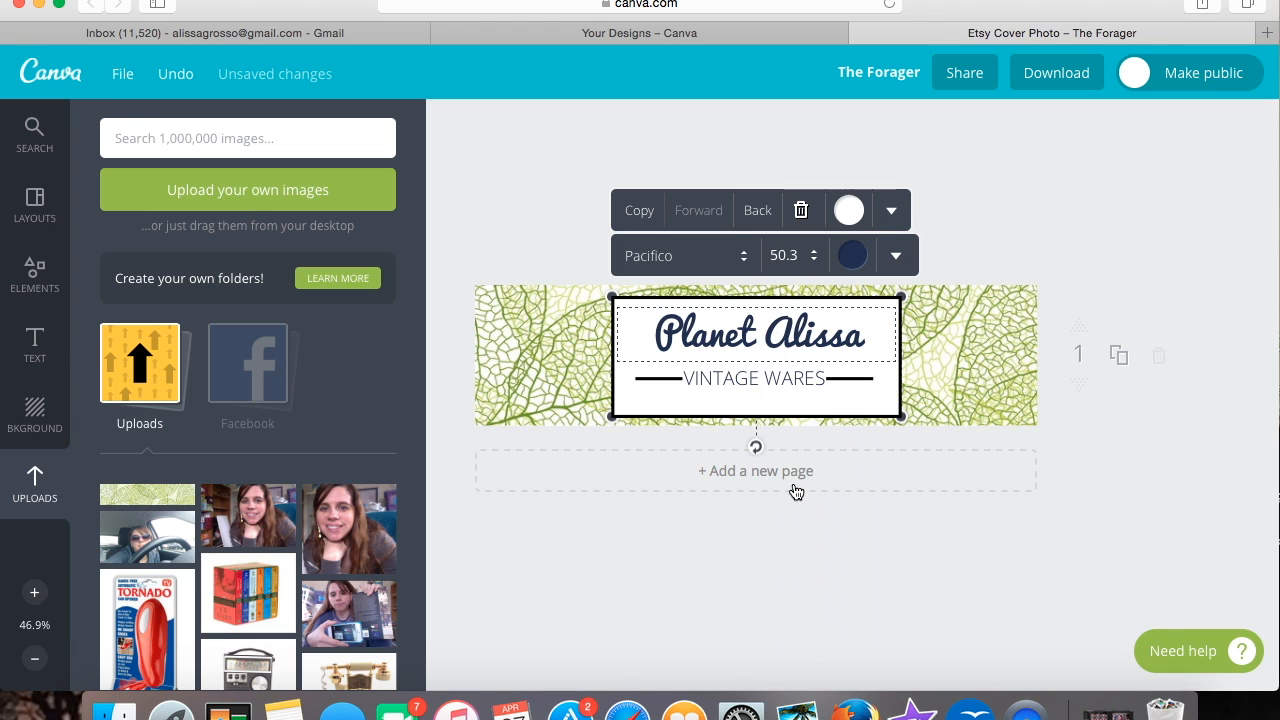
left_click(916, 336)
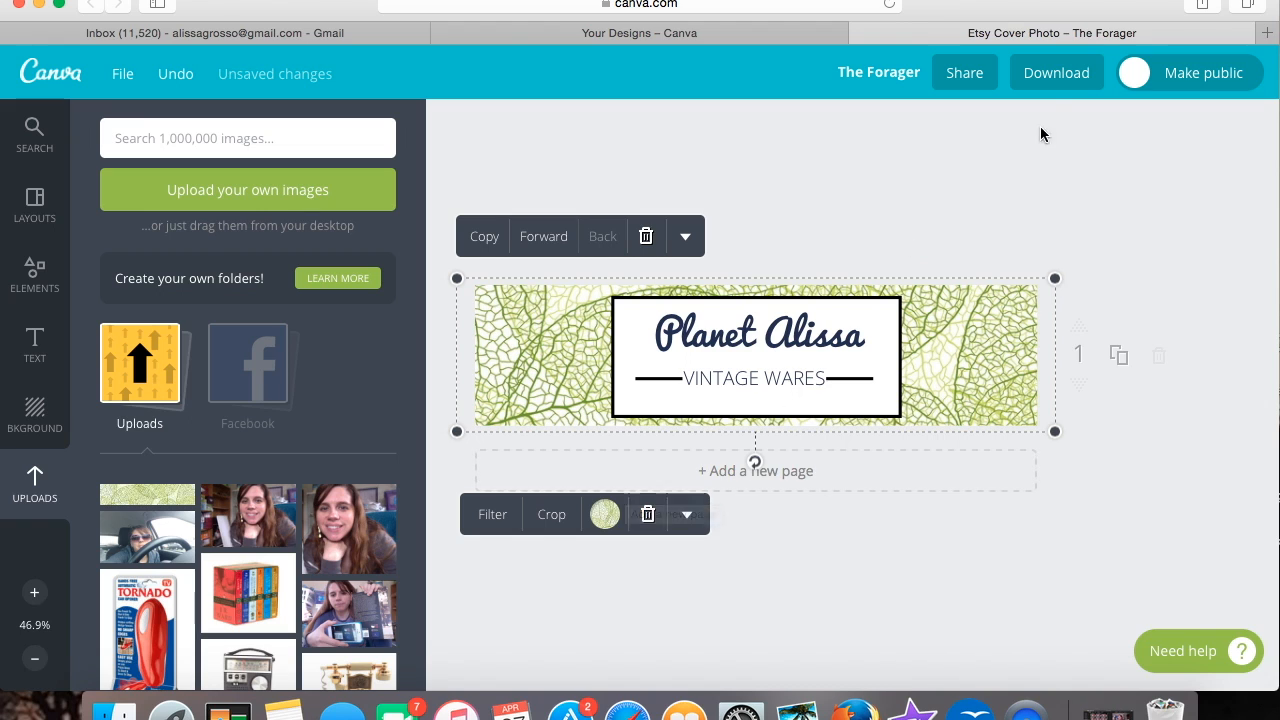
- Download the finished cover photo as a JPG image for web
left_click(1062, 78)
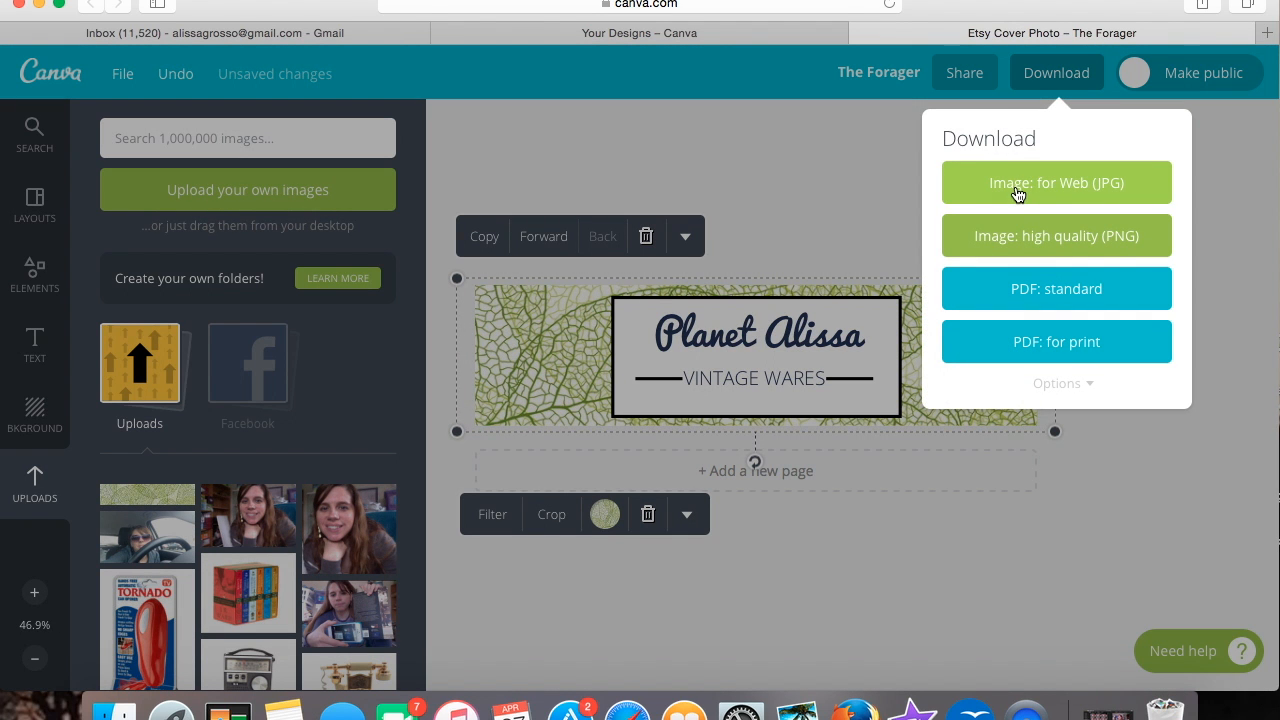
left_click(1017, 193)
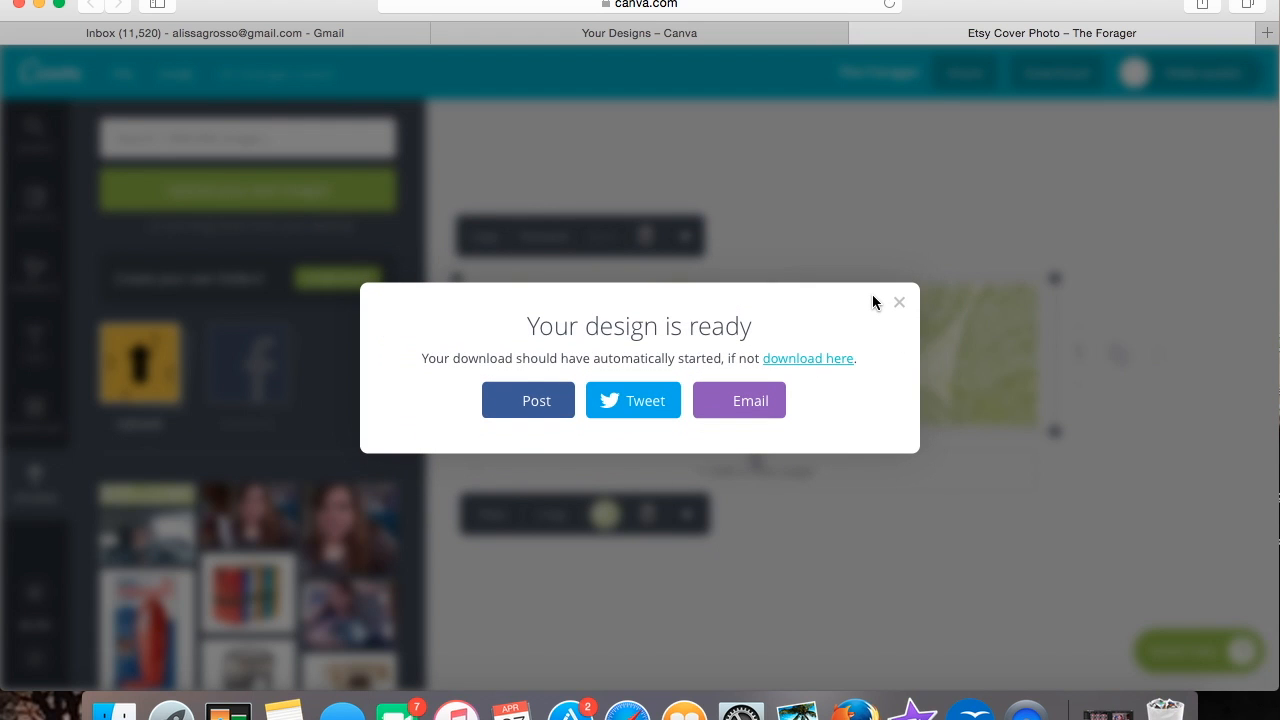
- Close the download confirmation and replace the banner design with the Horizons layout
left_click(899, 303)
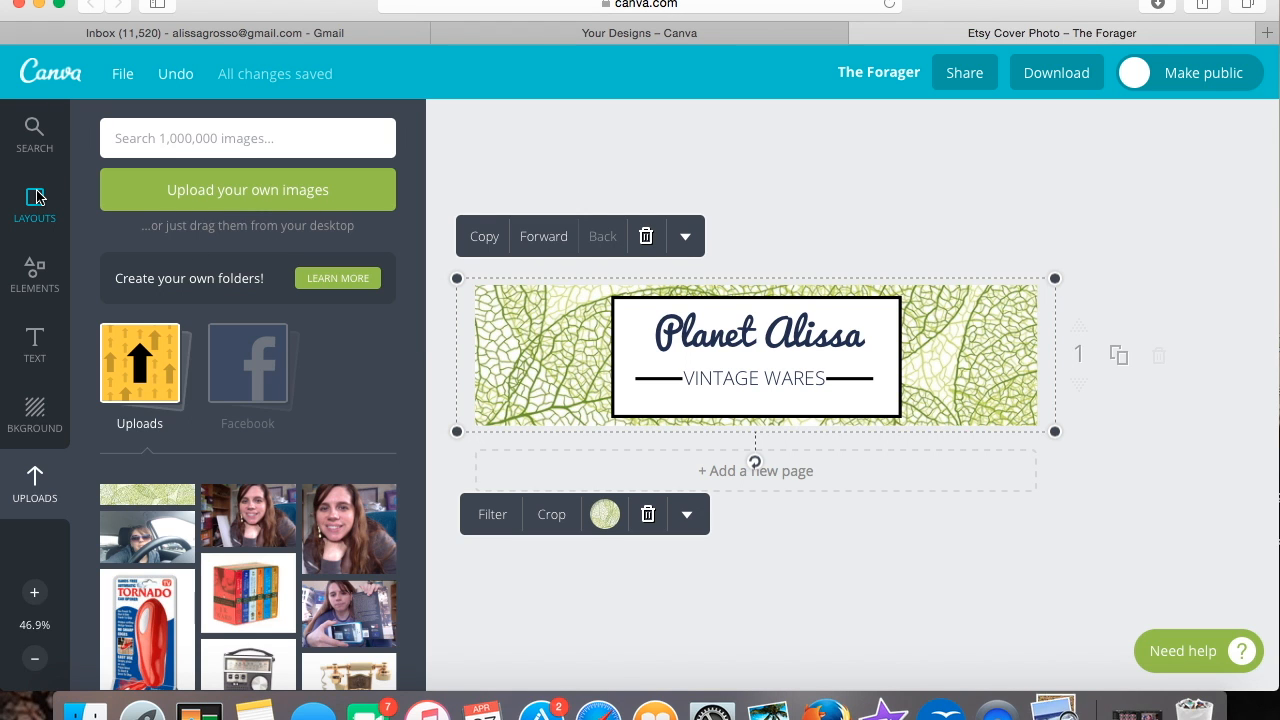
left_click(37, 207)
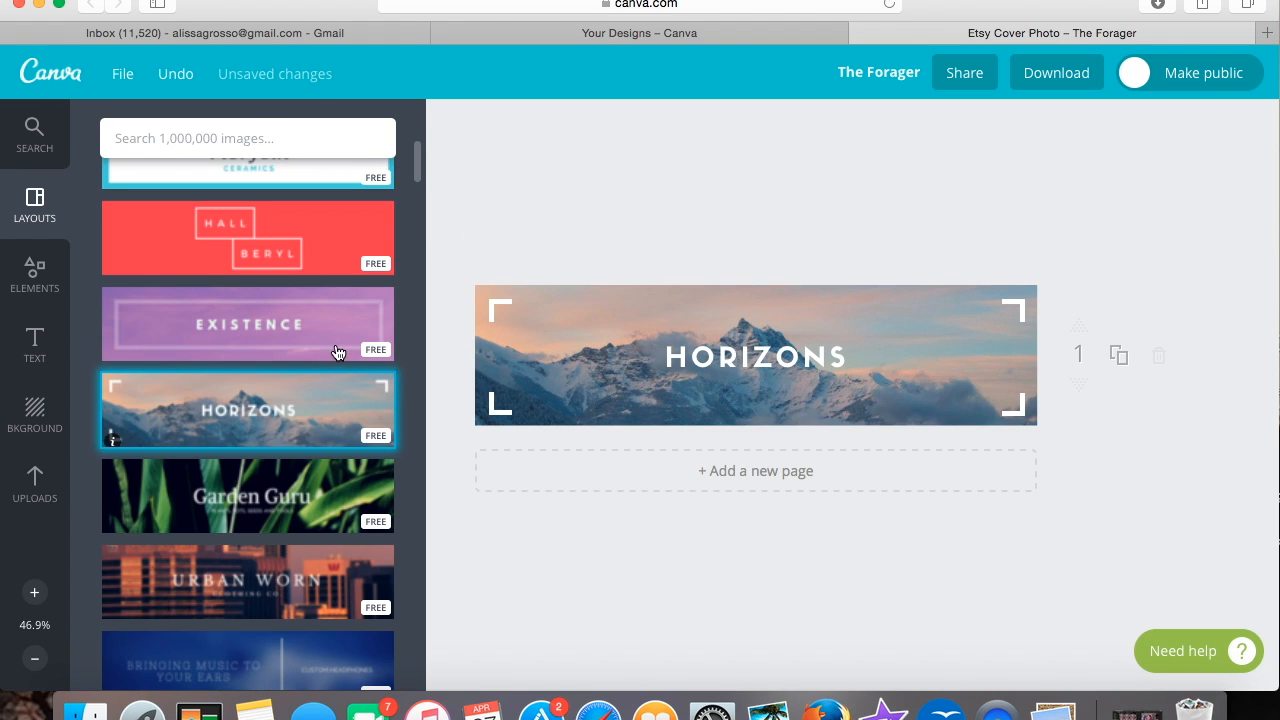
scroll(416, 160, "up", 1)
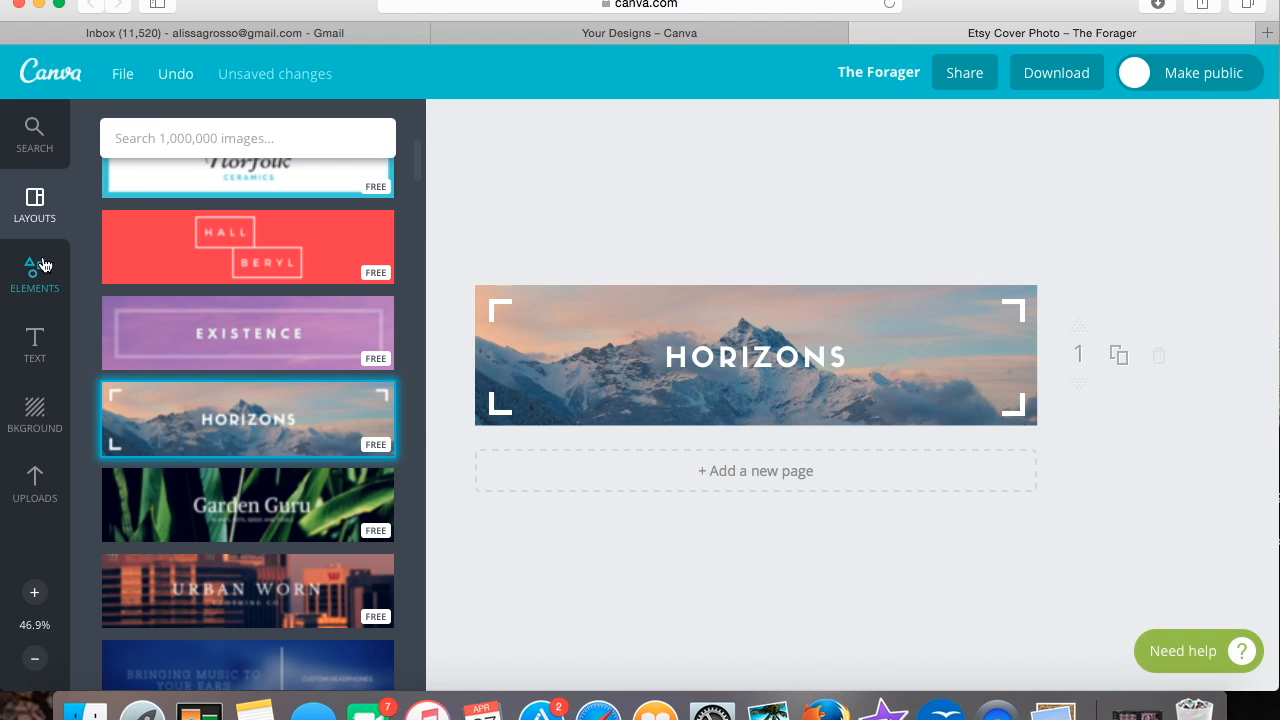
- Set the uploaded grey wood plank image as the banner's background in place of the mountain photo
left_click(27, 470)
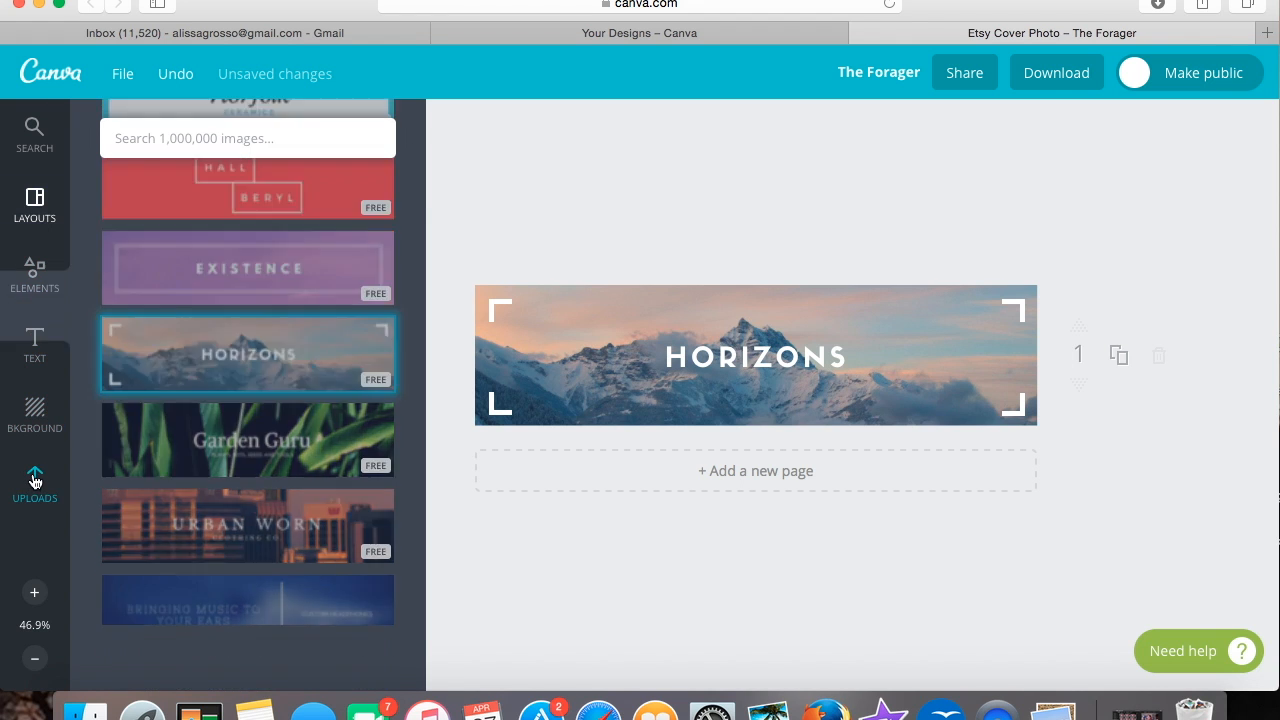
left_click(129, 497)
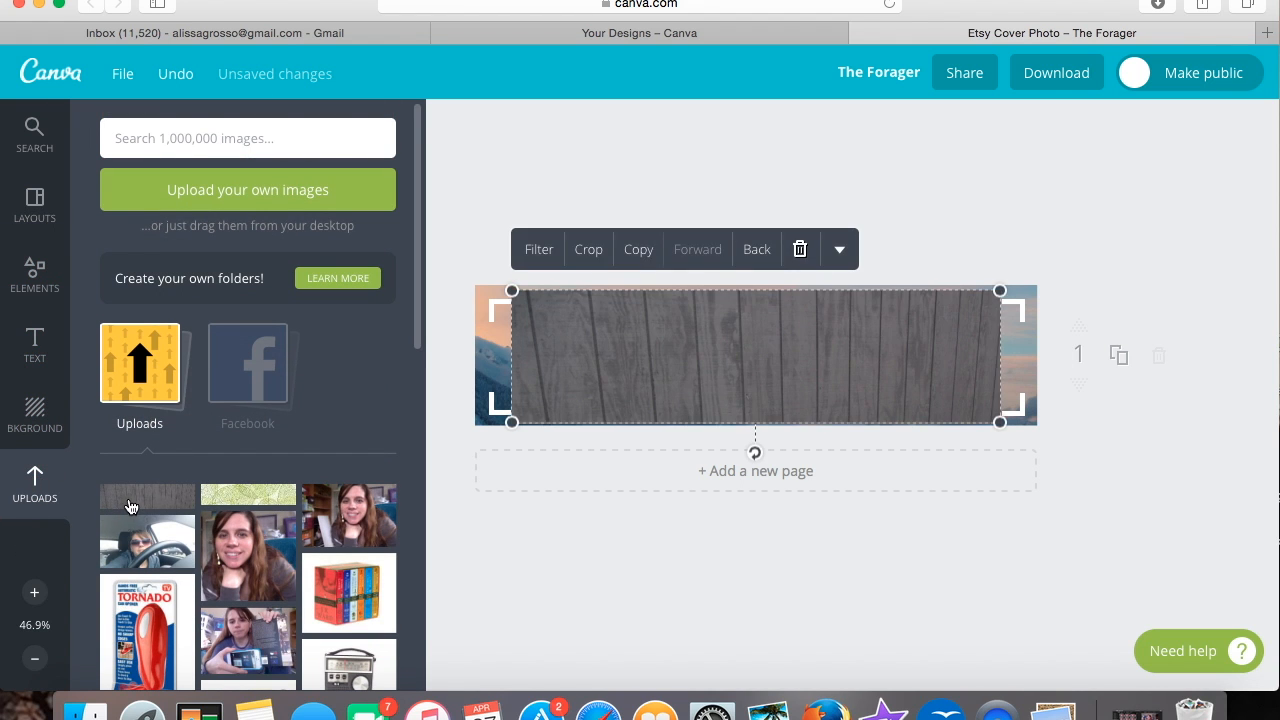
left_click_drag(583, 360, 573, 355)
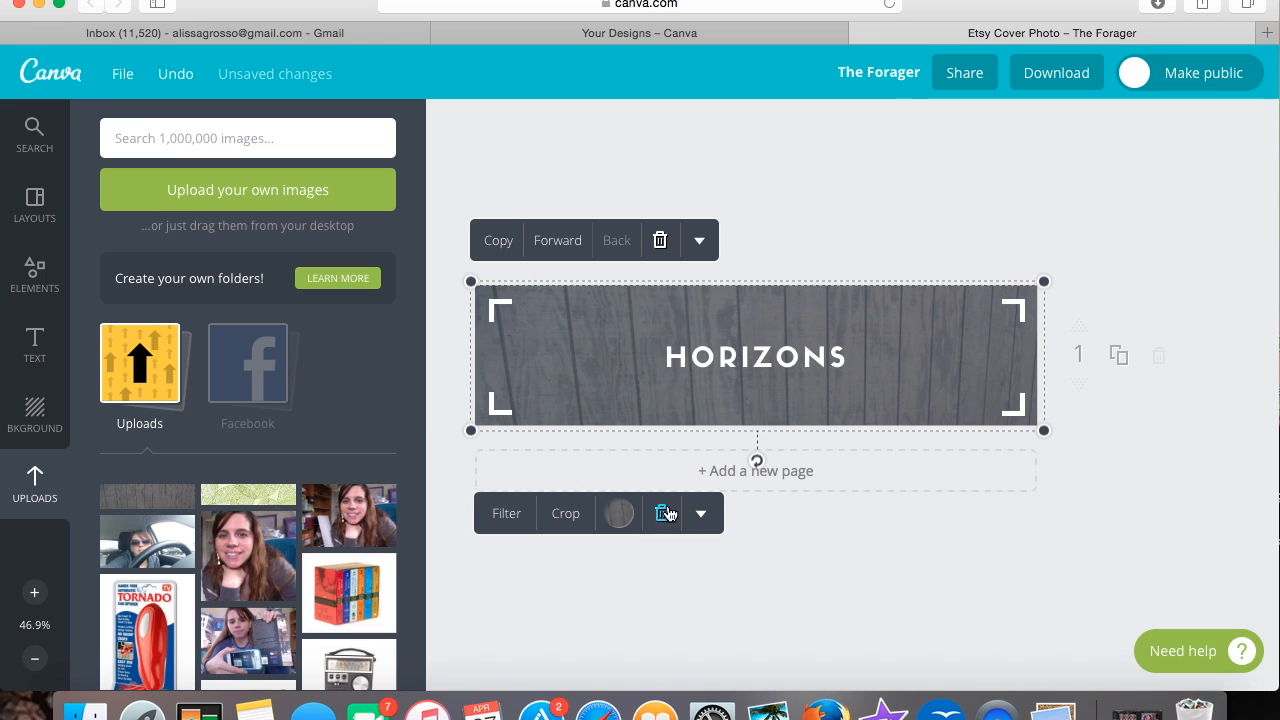
- Apply the Cali filter to the wood plank background and set its intensity to +92
left_click(507, 515)
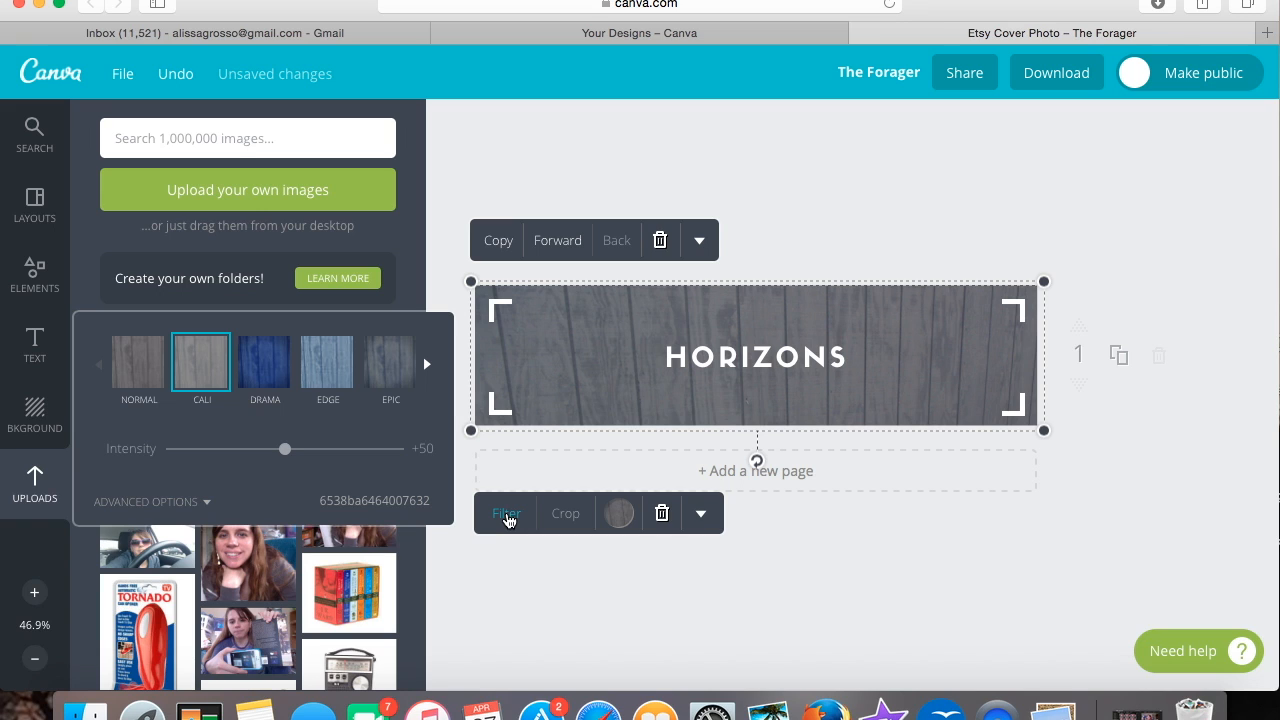
left_click(395, 379)
left_click(212, 364)
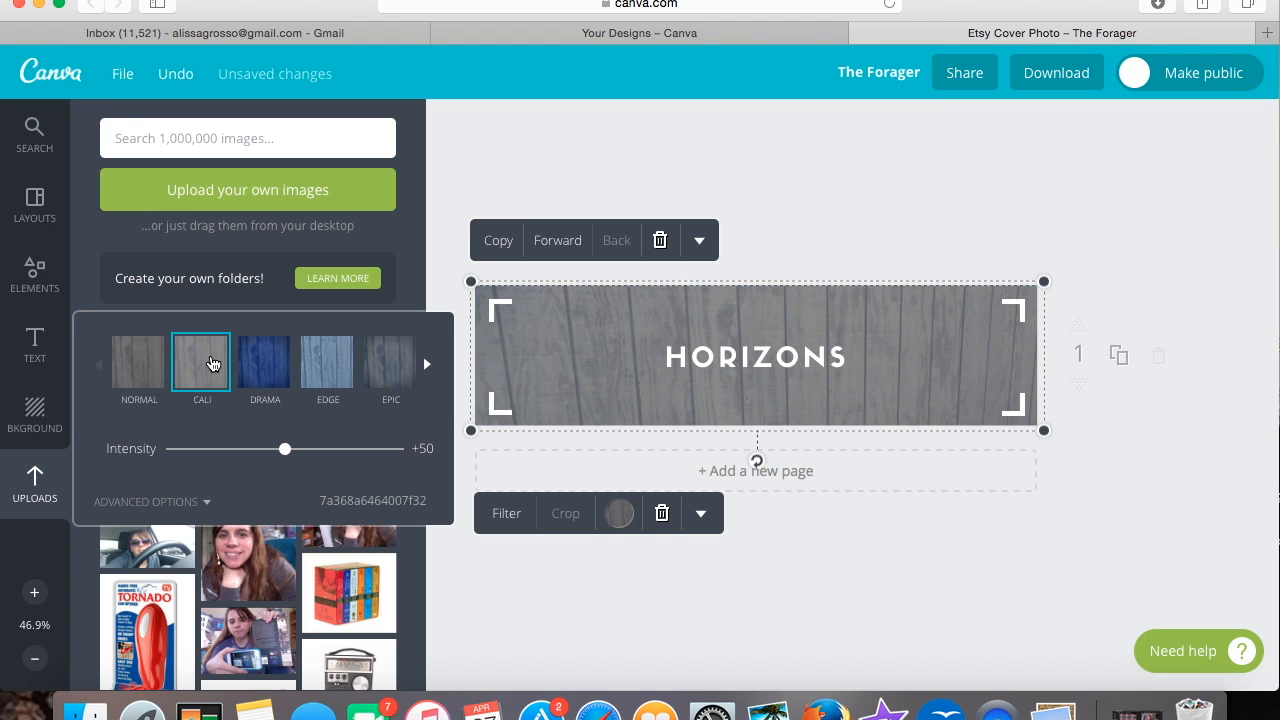
left_click(143, 362)
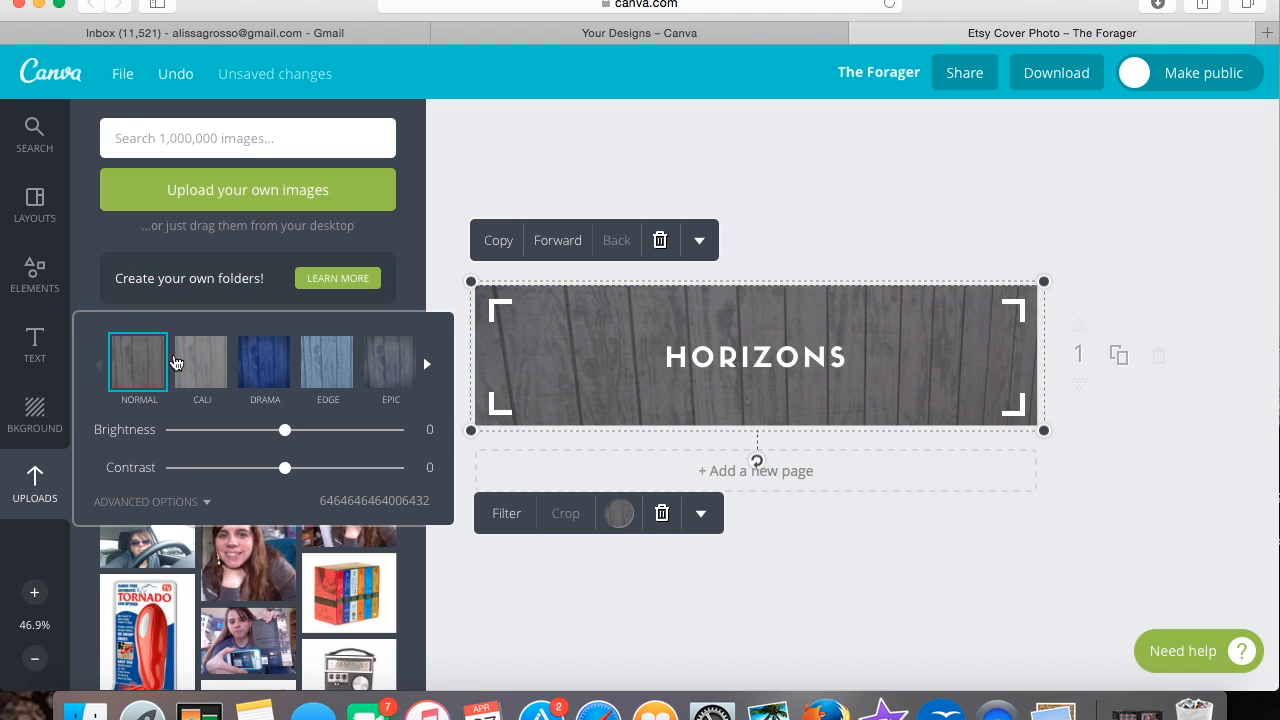
left_click(214, 364)
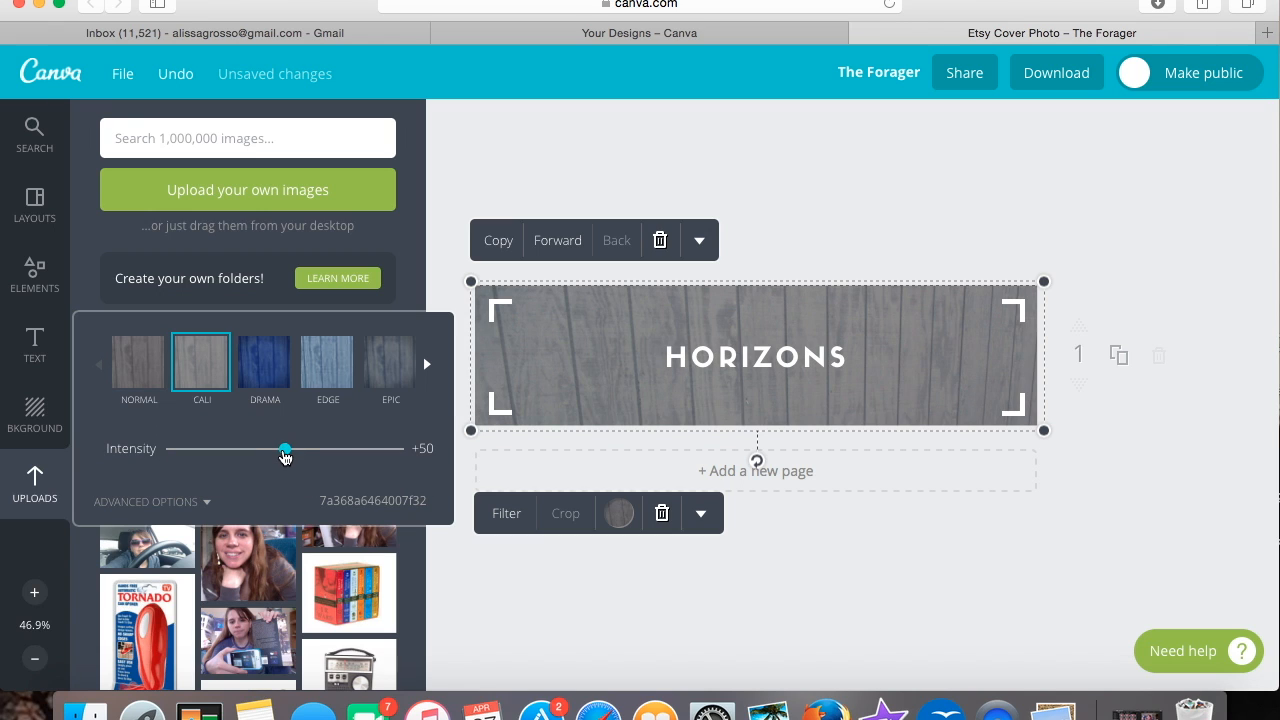
left_click_drag(286, 456, 380, 461)
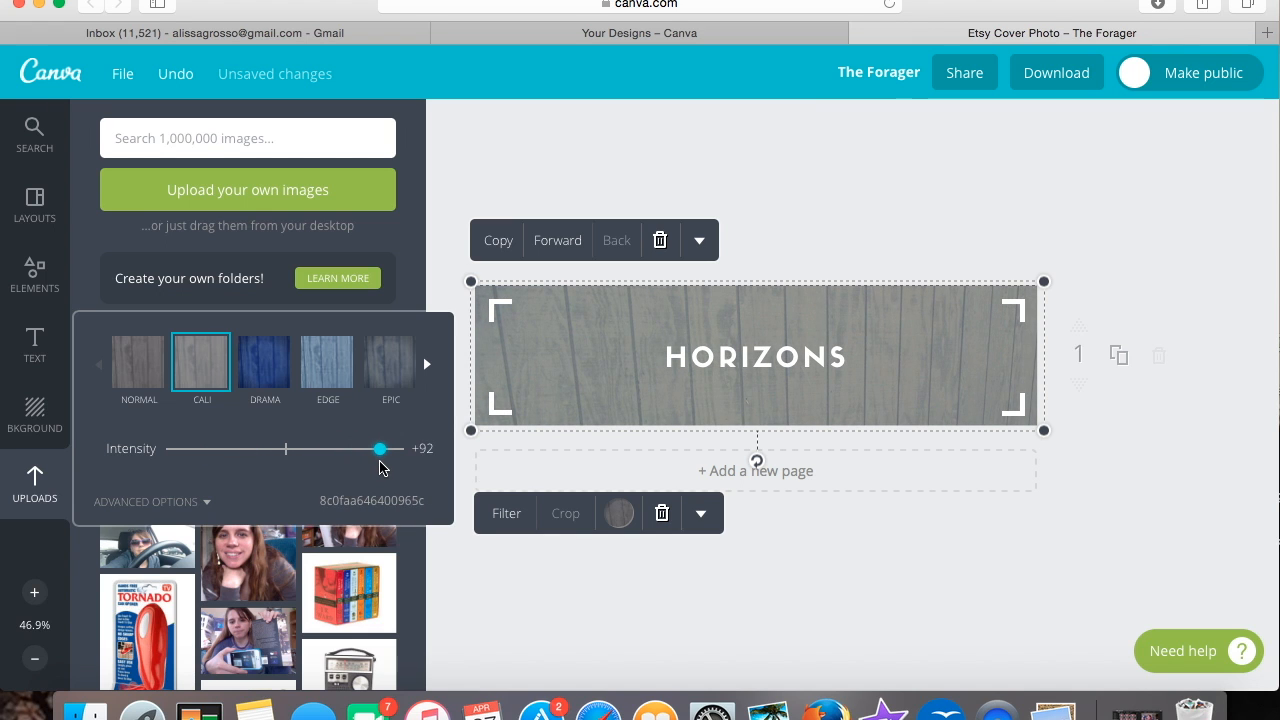
left_click(651, 463)
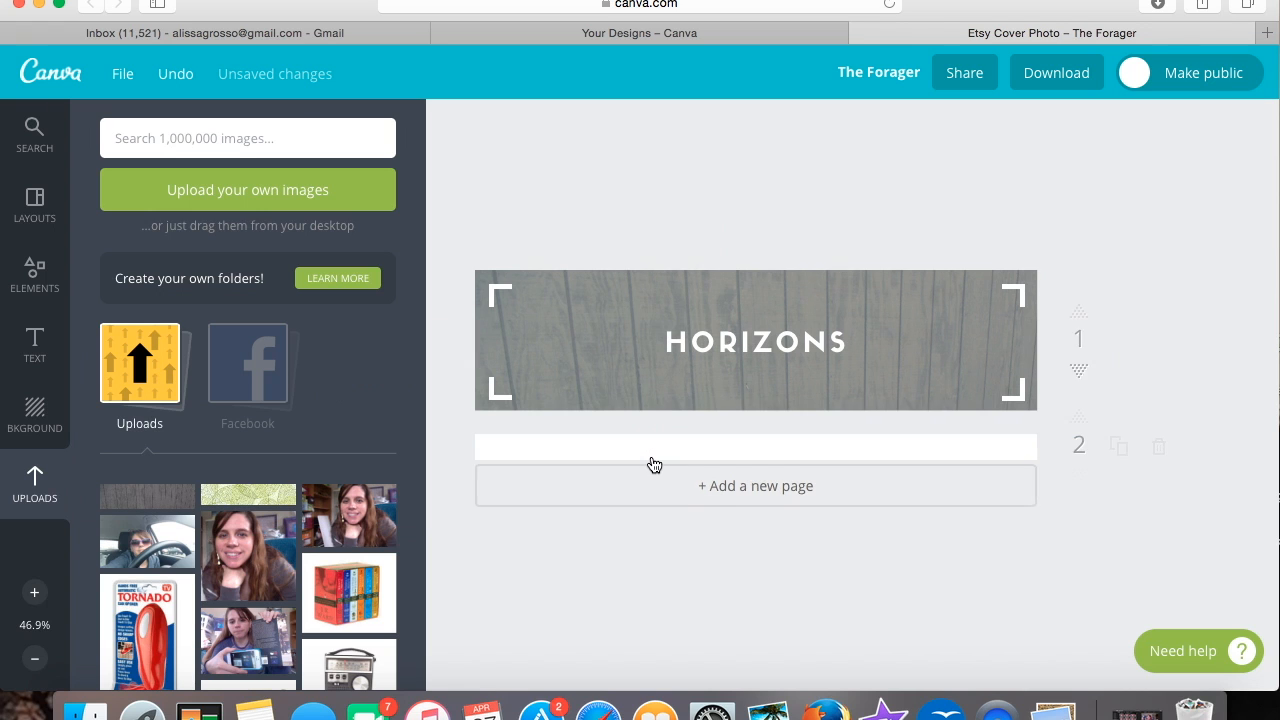
left_click(1158, 437)
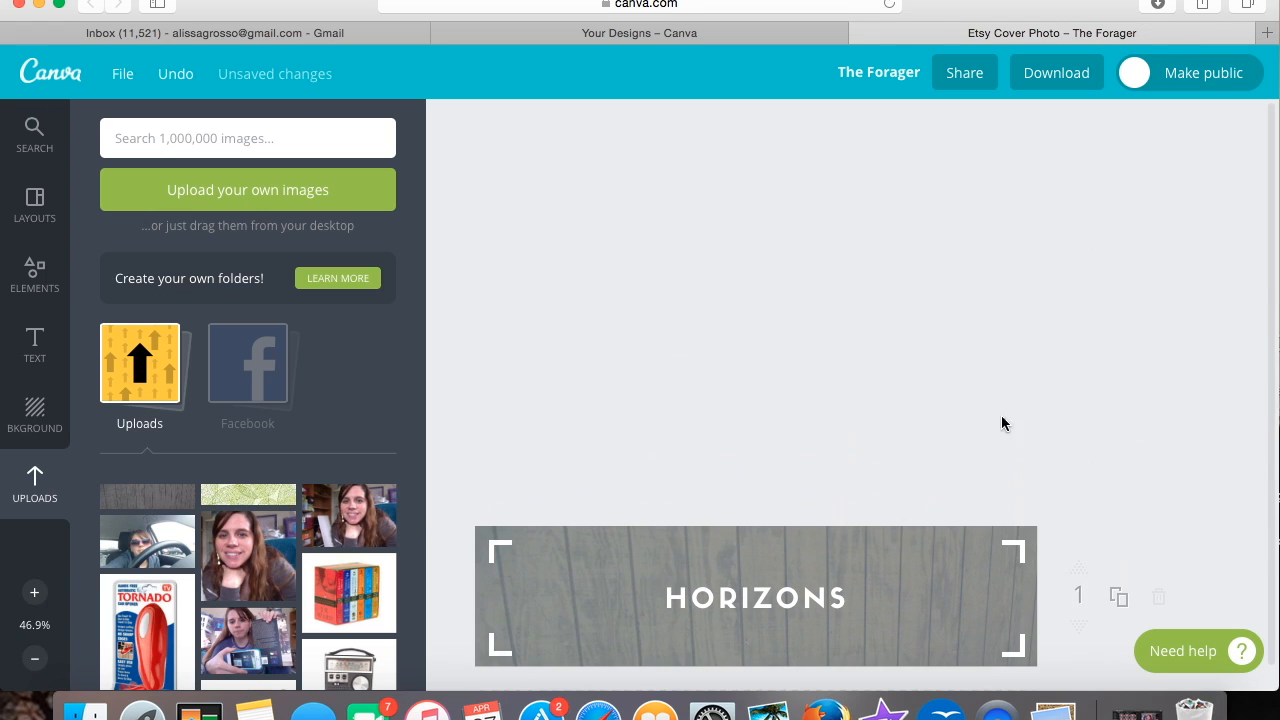
- Replace the "HORIZONS" heading on the banner with "PLANET ALISSA"
double_click(845, 599)
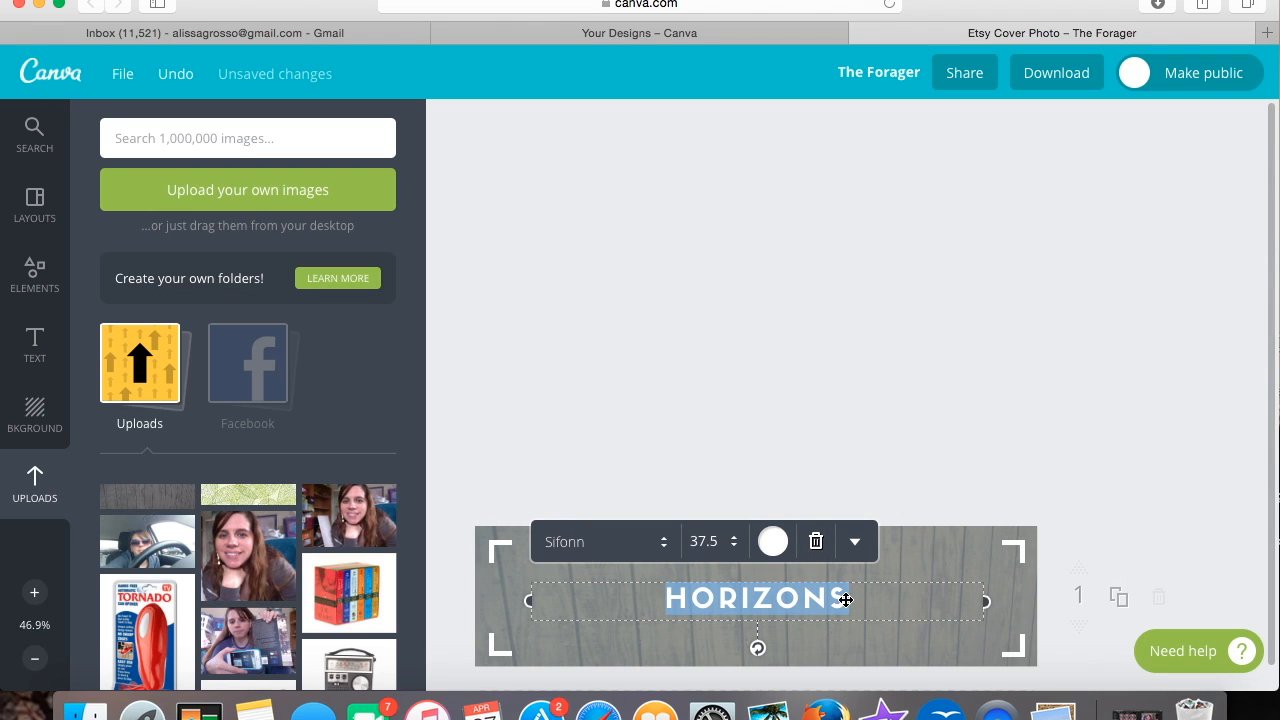
type("PLAE")
key("BackSpace")
key("BackSpace")
type("NET ALISSA")
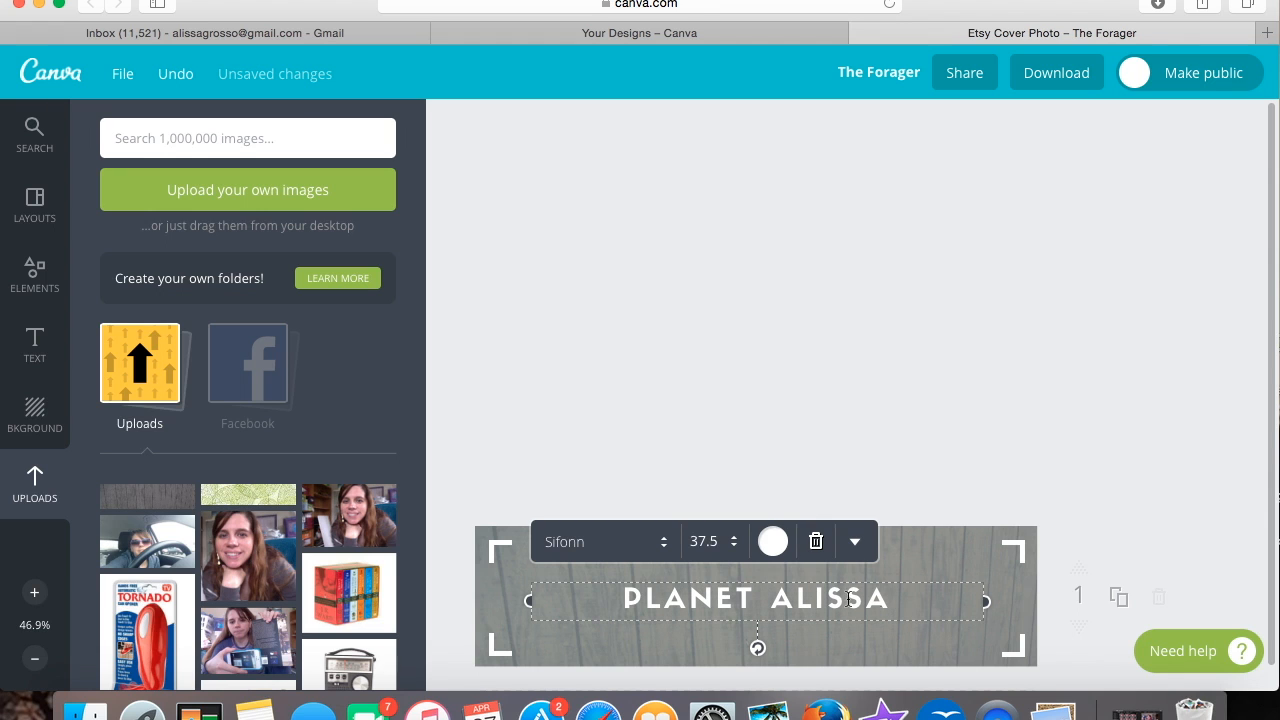
- Change the font of the whole "PLANET ALISSA" heading to Pacifico
key("super+a")
left_click(665, 545)
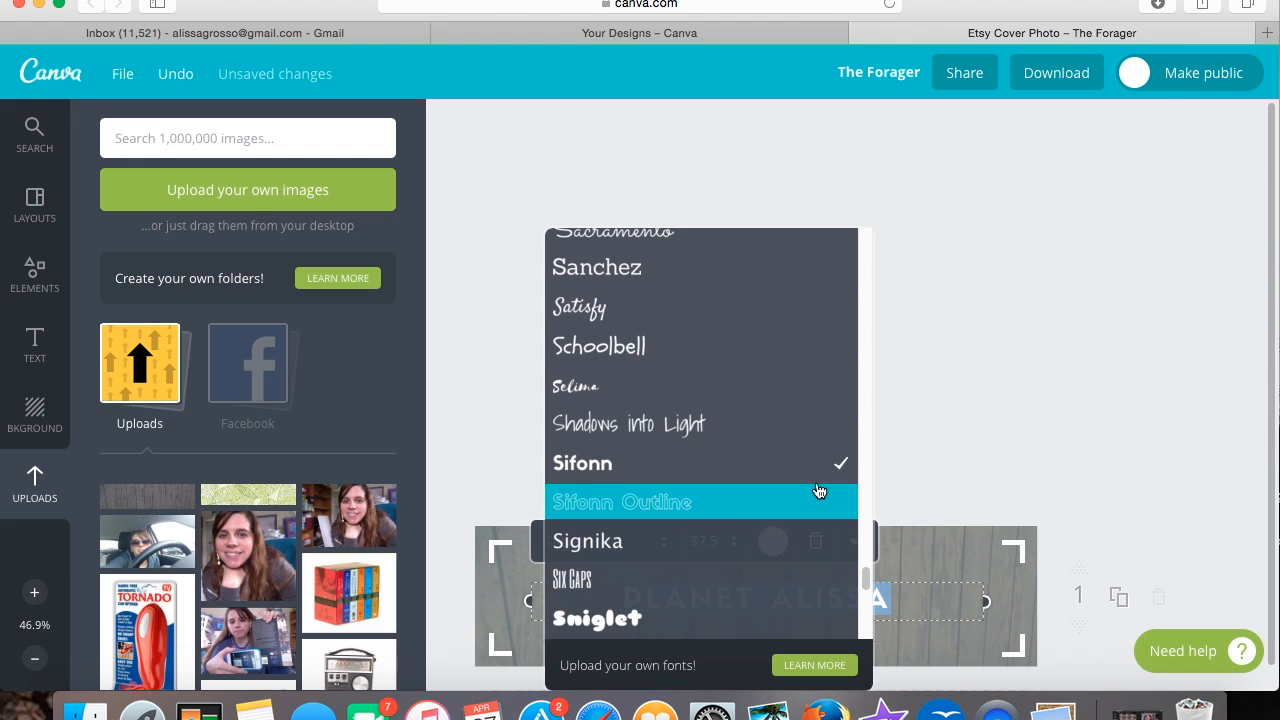
left_click_drag(865, 580, 866, 506)
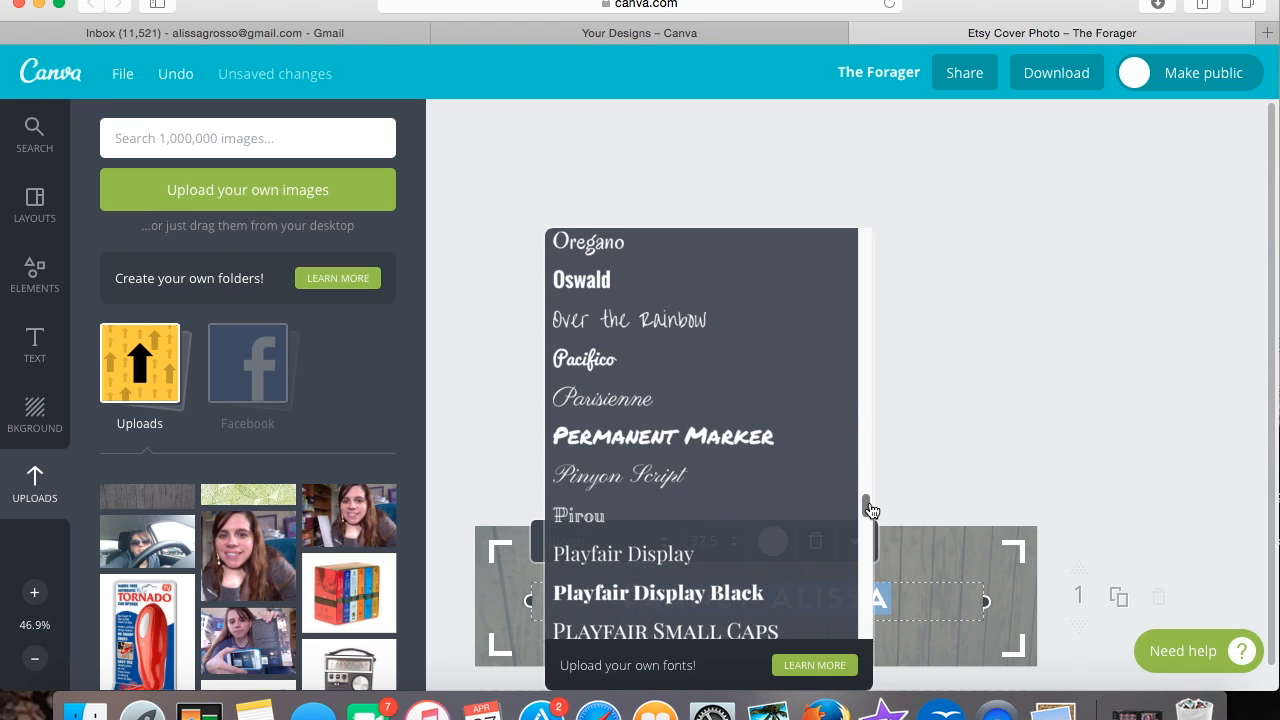
left_click(686, 360)
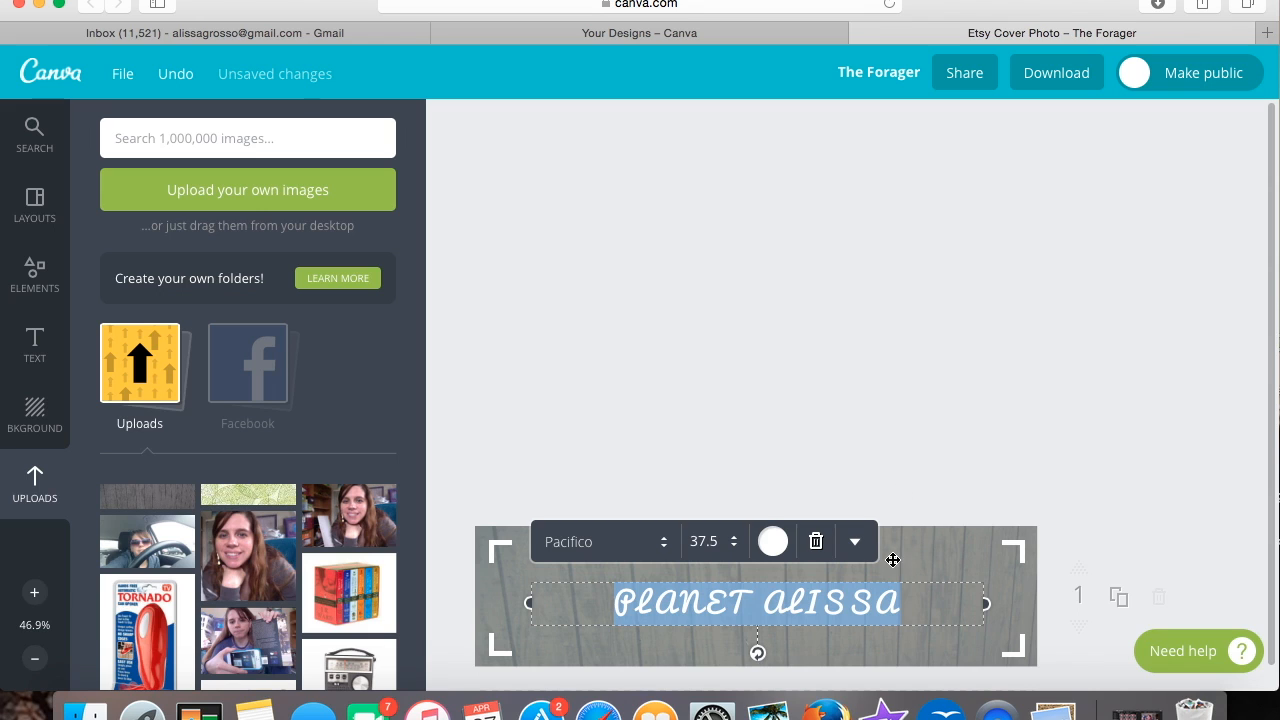
- Turn off the uppercase option for the heading so that it reads "Planet Alissa"
left_click_drag(897, 609, 612, 568)
left_click(1118, 432)
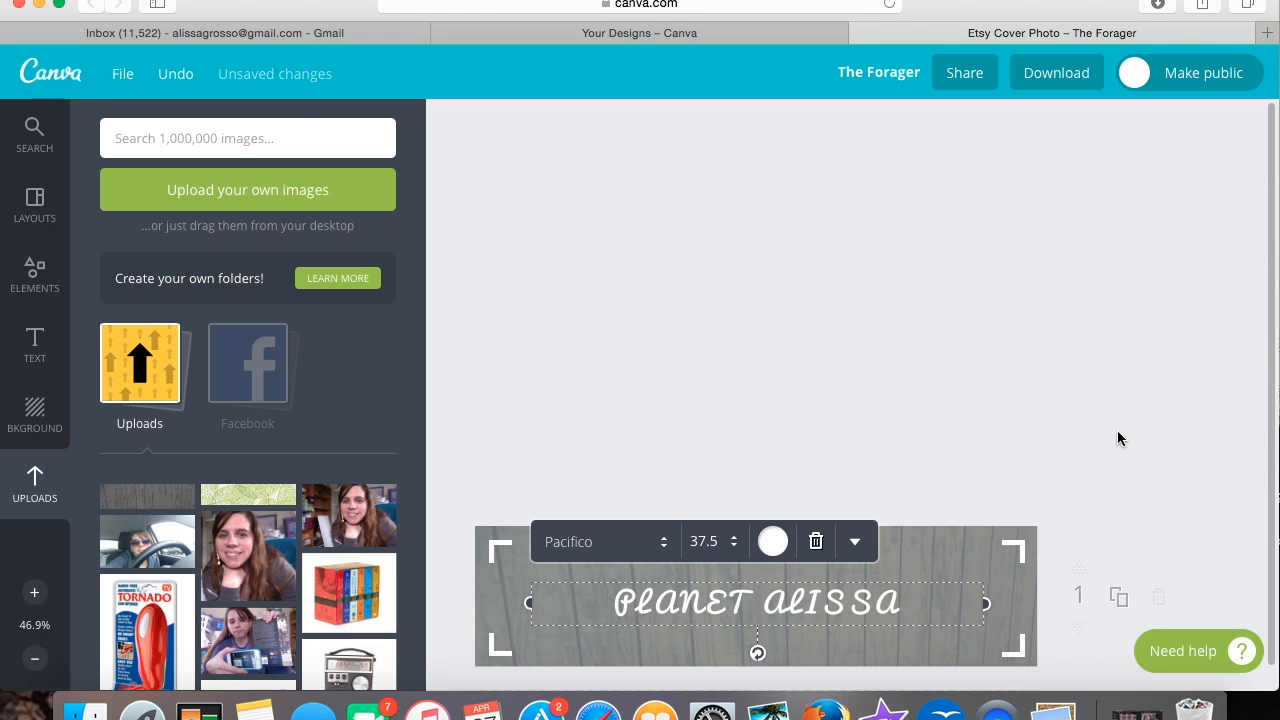
left_click(855, 543)
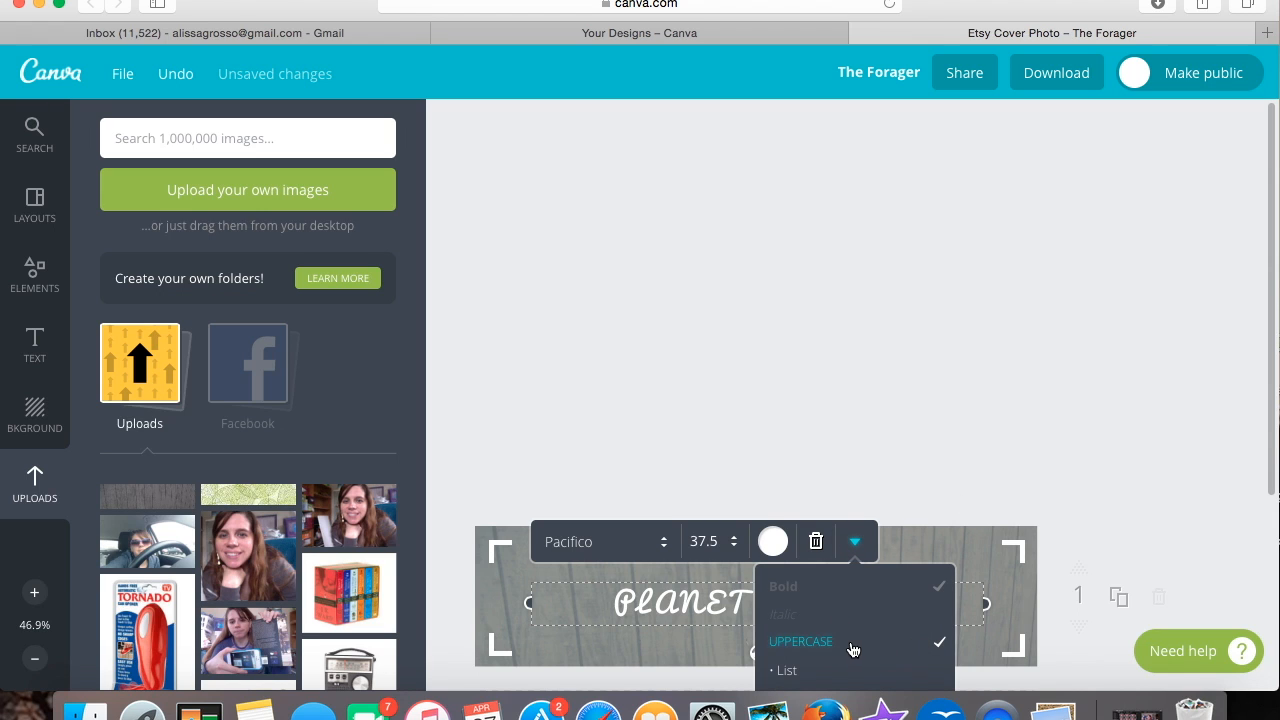
left_click(918, 642)
left_click(930, 563)
left_click(823, 608)
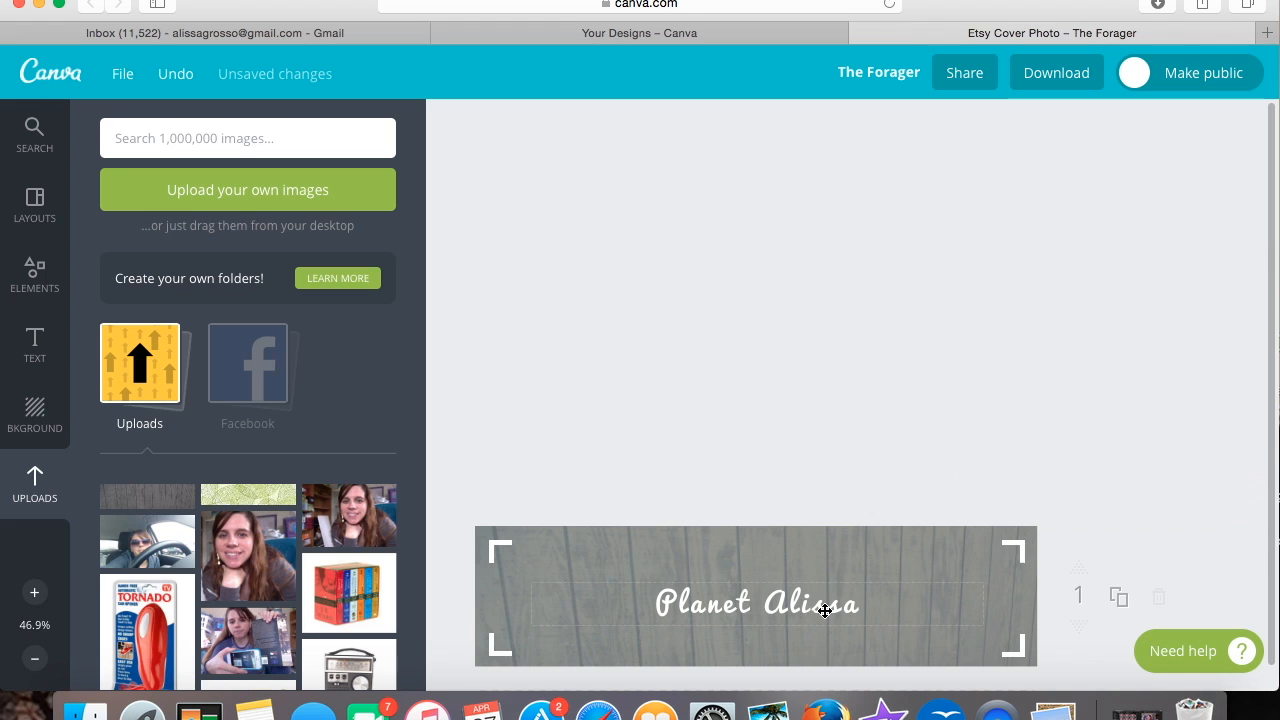
- Enlarge the "Planet Alissa" heading to font size 56 and leave the text box
left_click_drag(898, 607, 650, 604)
left_click(735, 545)
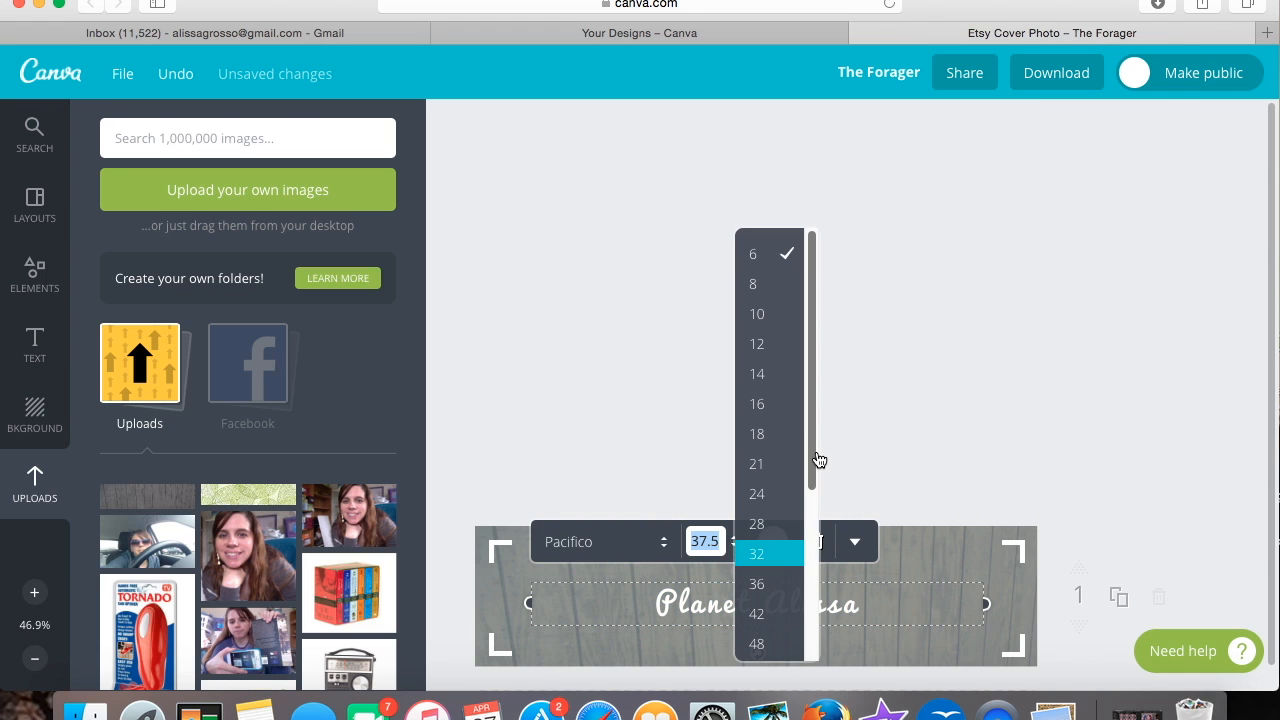
scroll(813, 456, "down", 5)
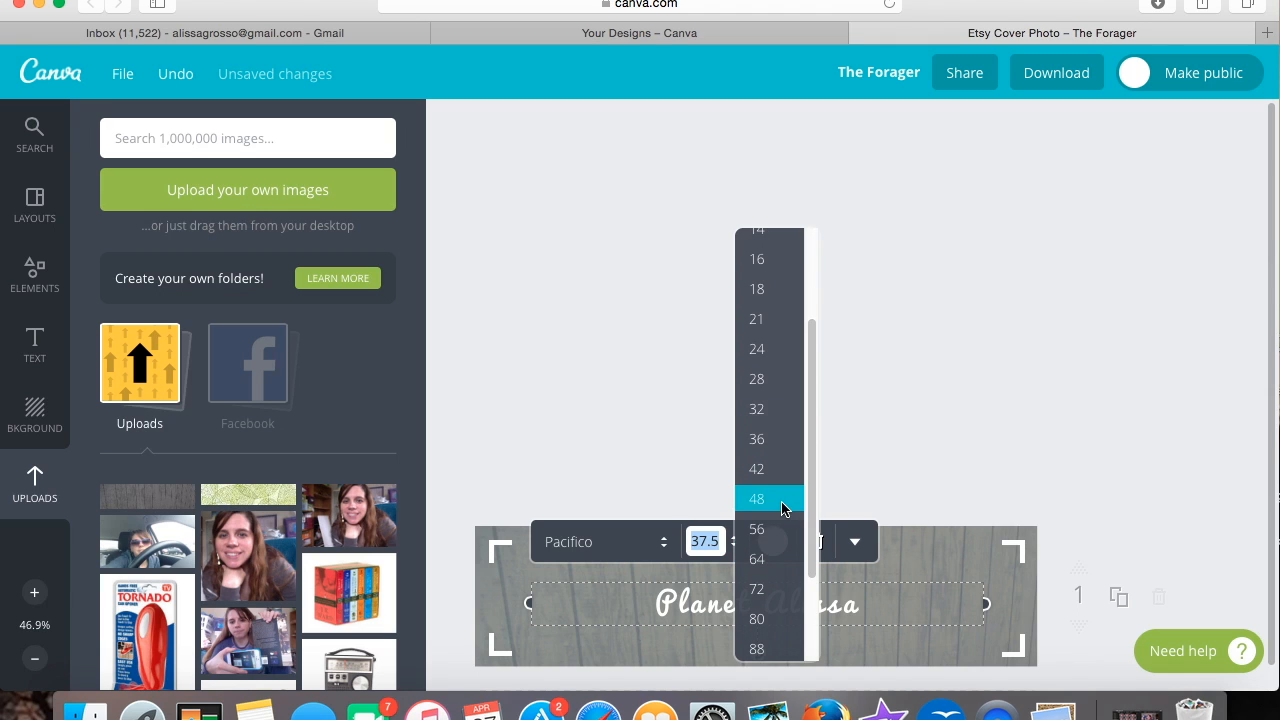
left_click(778, 528)
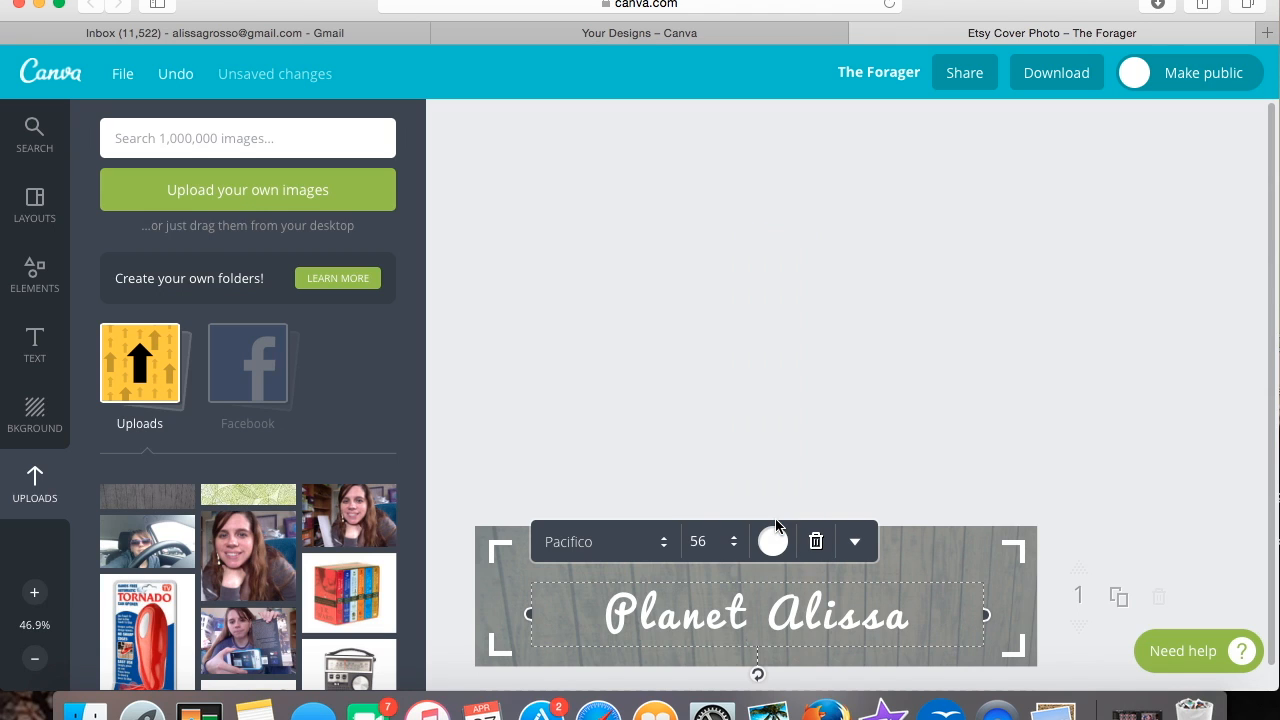
double_click(978, 588)
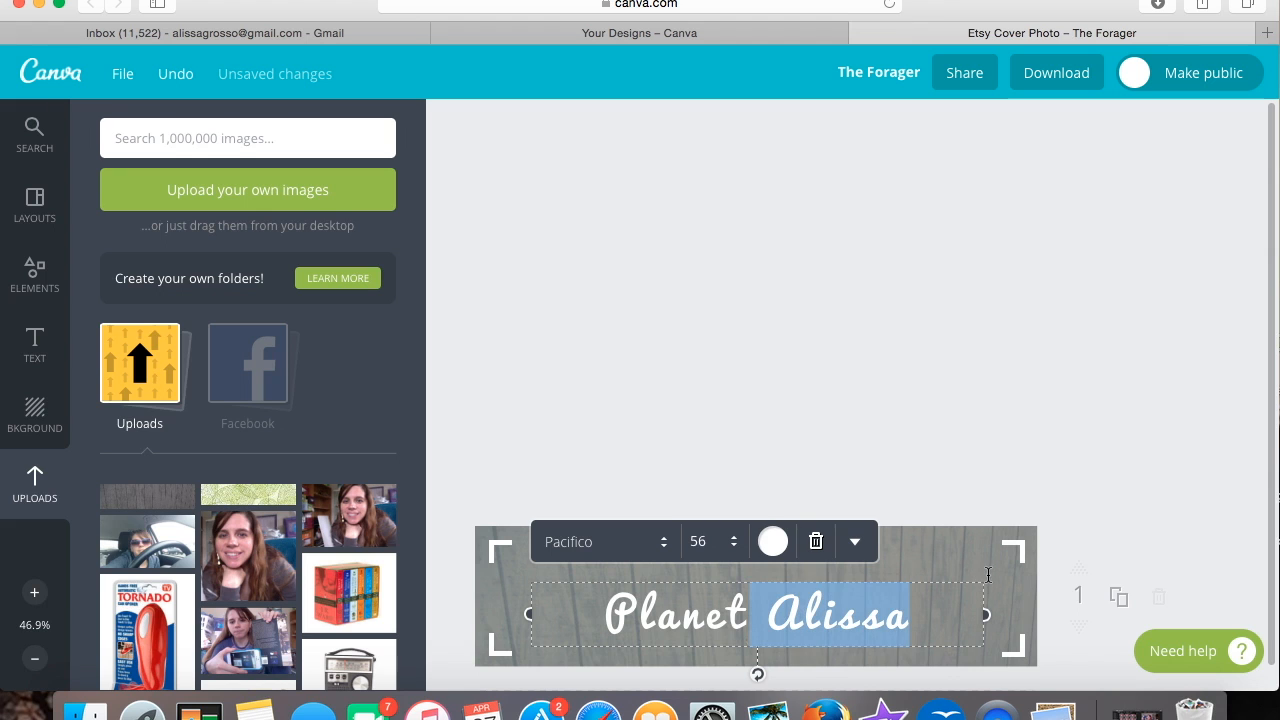
scroll(1100, 550, "down", 5)
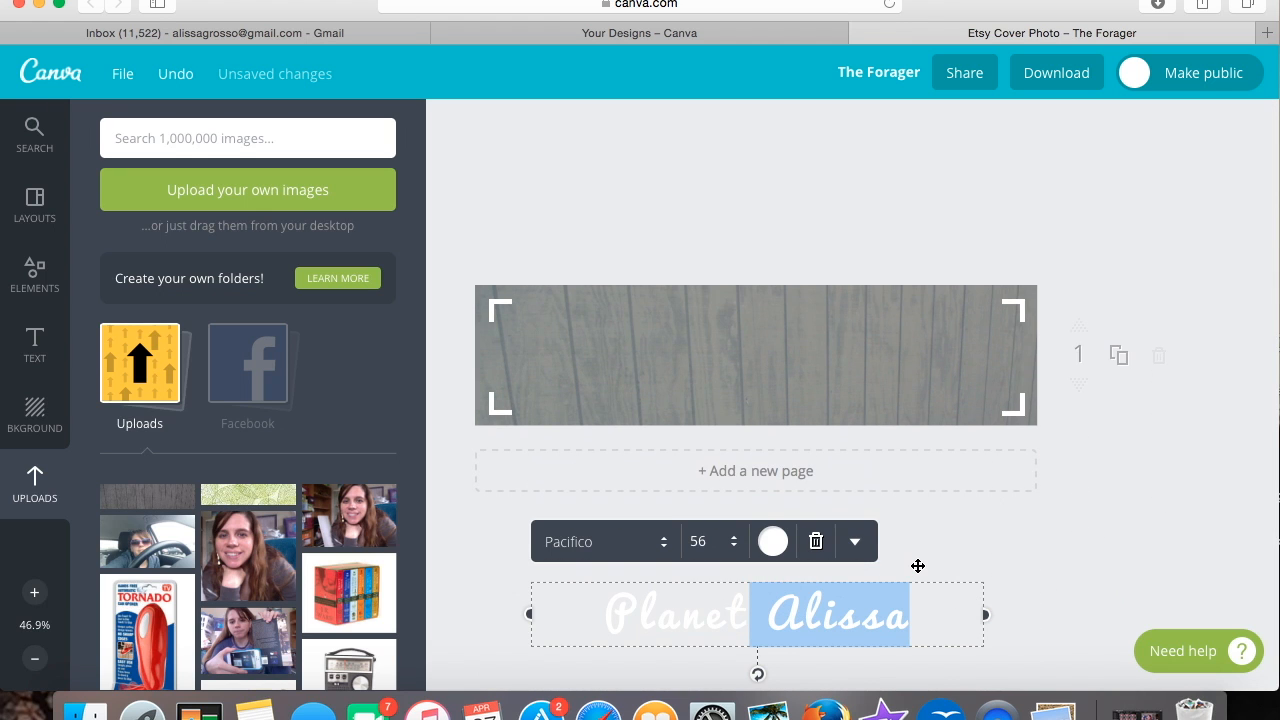
left_click(932, 375)
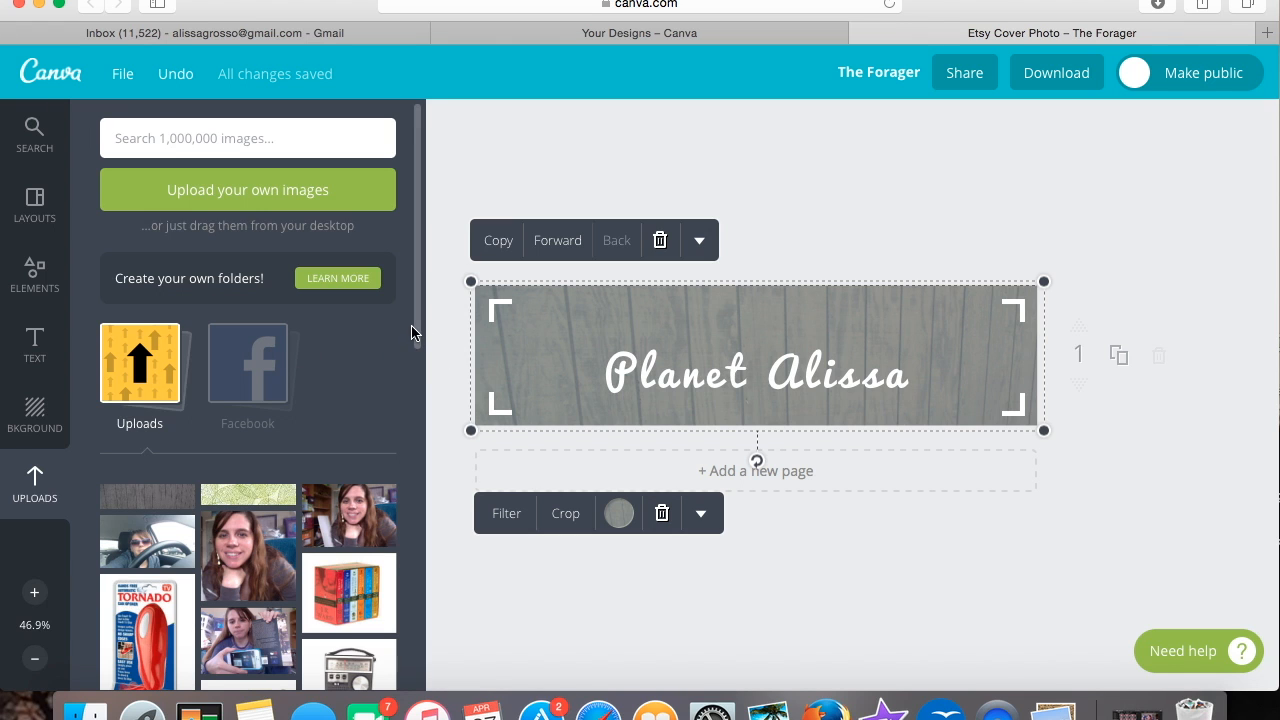
- Find the free Cabana layout with the palm tree background and apply it to the banner
left_click(34, 206)
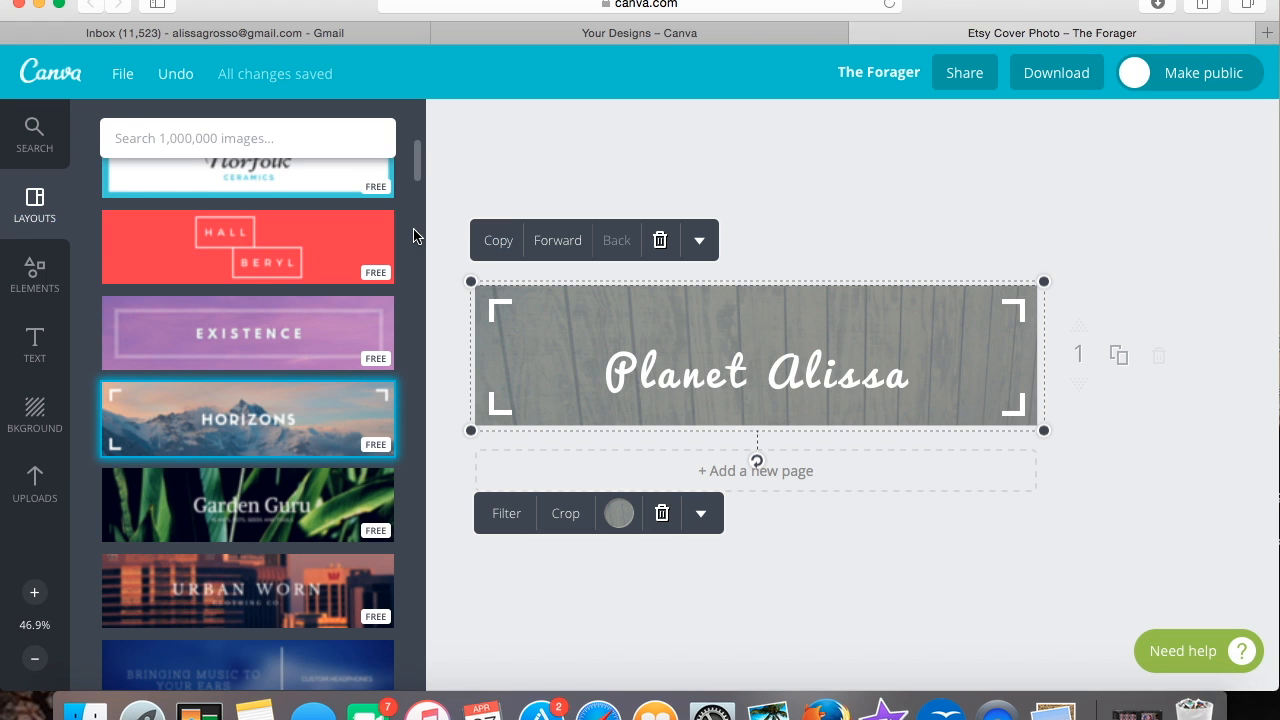
left_click_drag(418, 160, 370, 308)
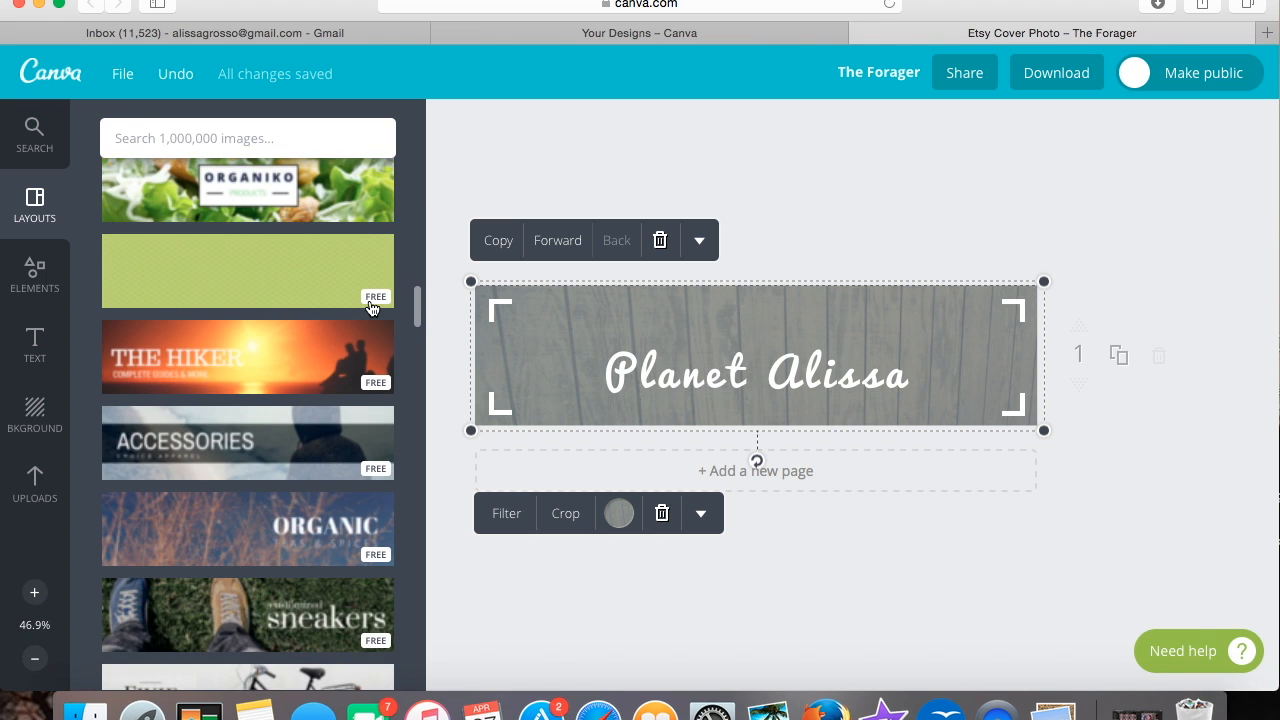
scroll(370, 308, "down", 1)
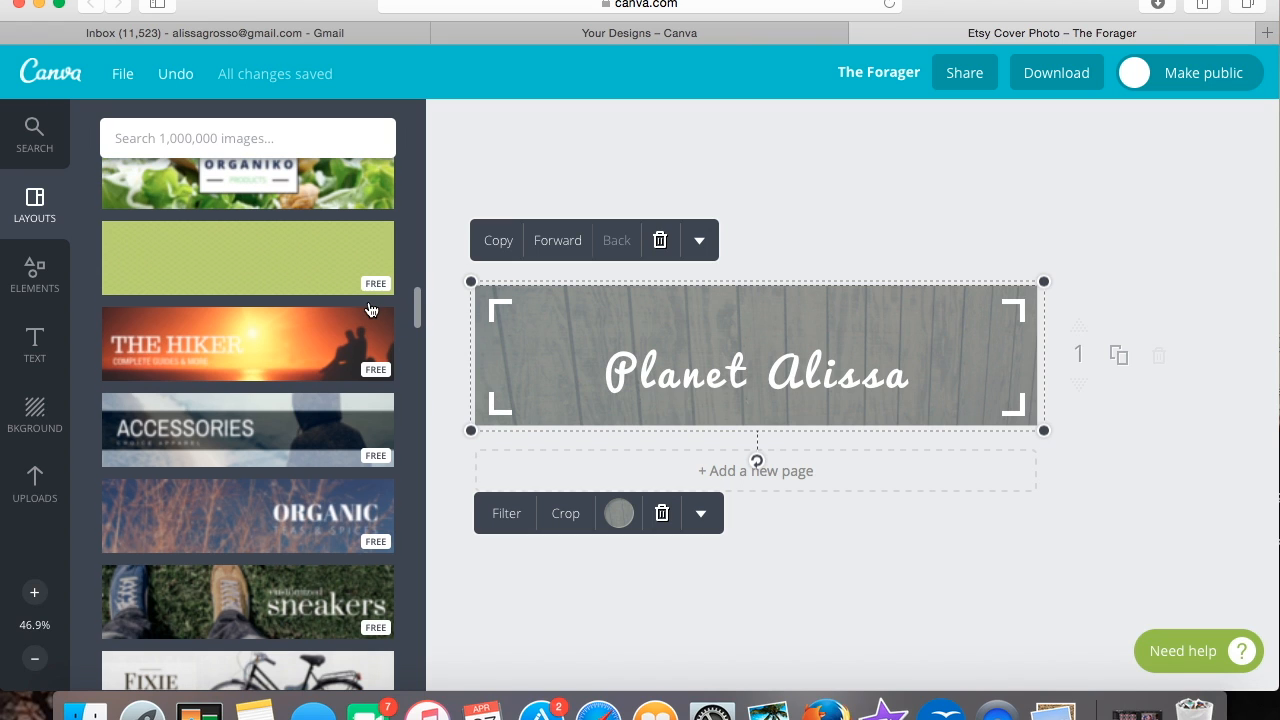
scroll(370, 310, "down", 3)
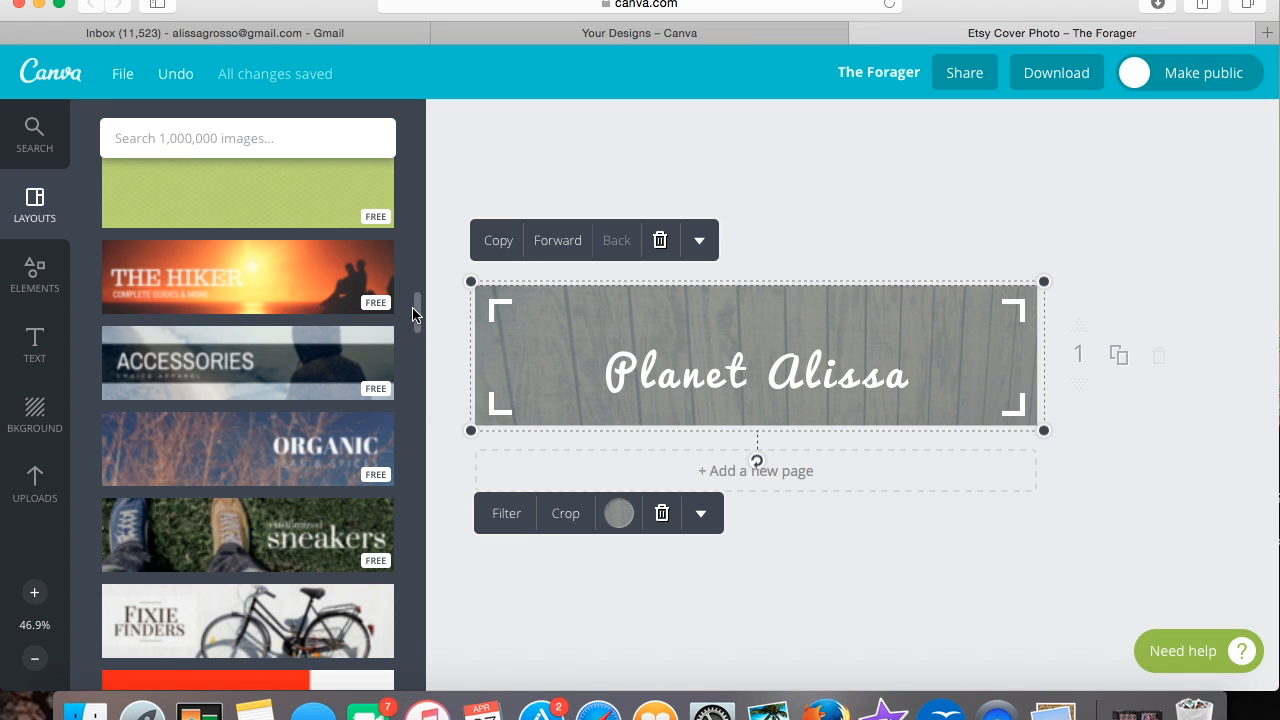
scroll(415, 310, "down", 5)
left_click_drag(416, 320, 414, 346)
left_click(311, 400)
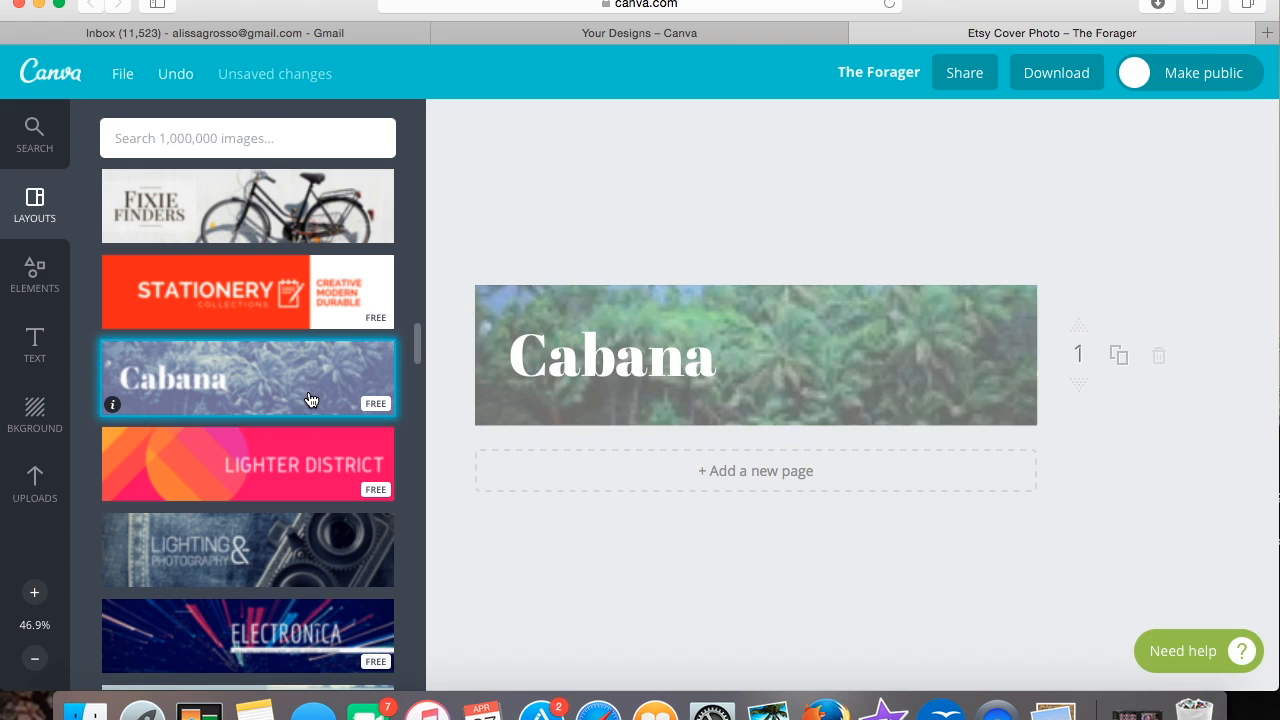
- Replace the "Cabana" heading on the banner with "Planet Alissa"
left_click(726, 370)
double_click(526, 333)
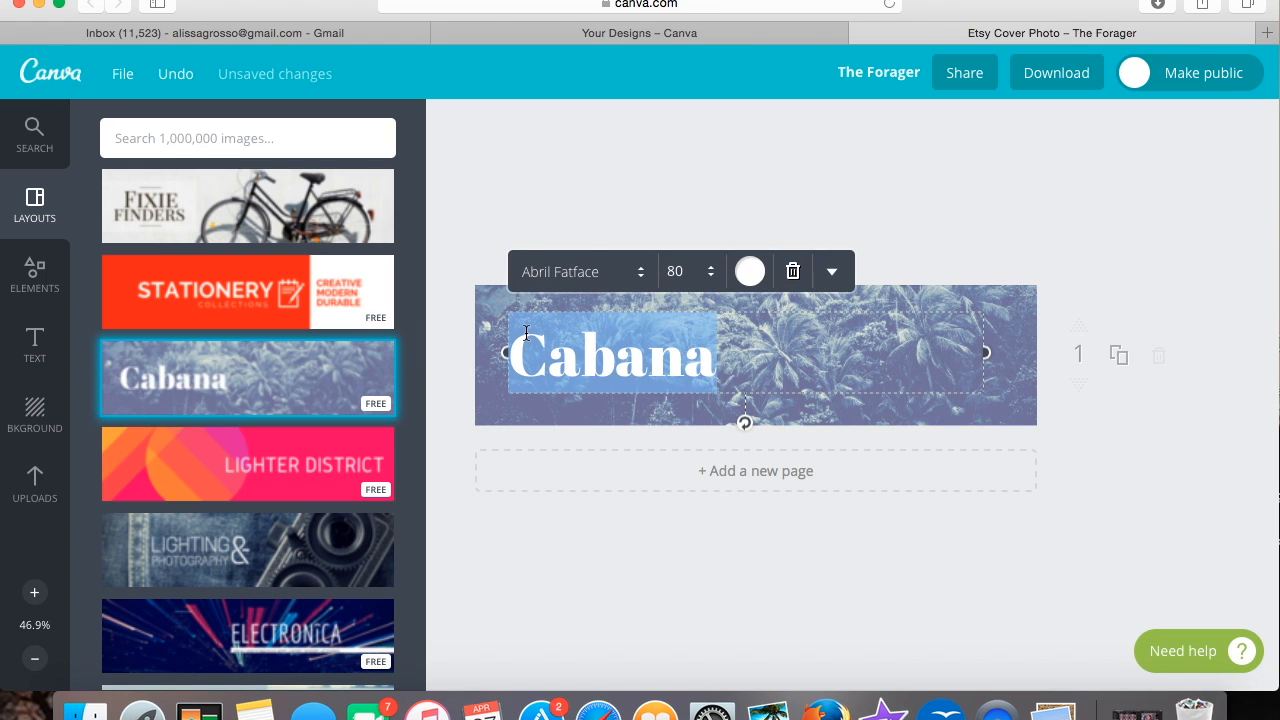
type("Planet")
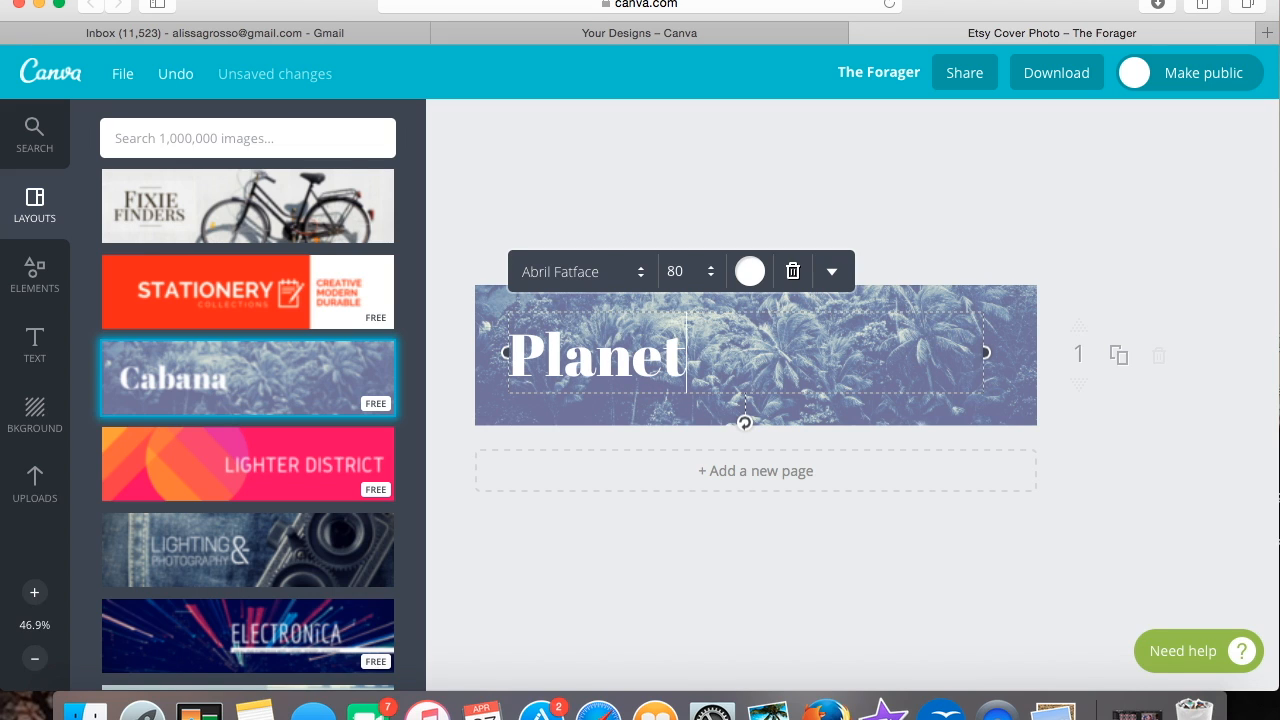
type(" Alissa")
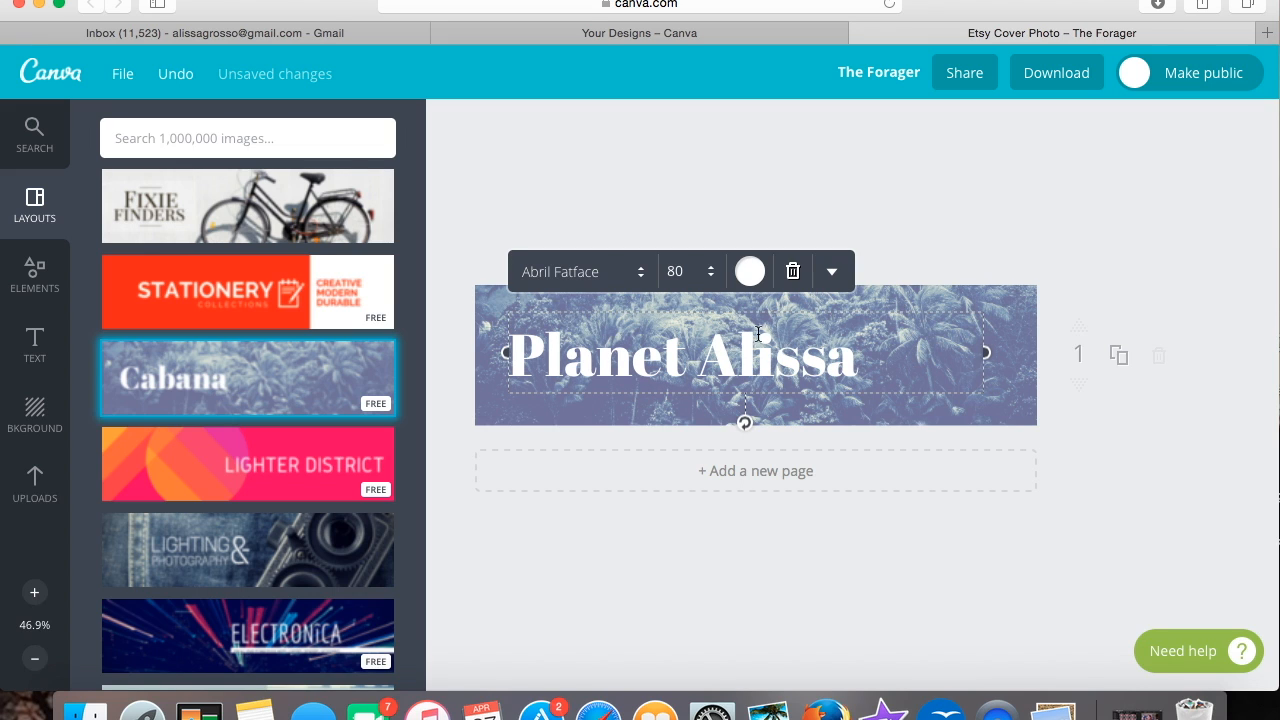
- Change the font of the whole "Planet Alissa" heading to Pacifico
key("super+a")
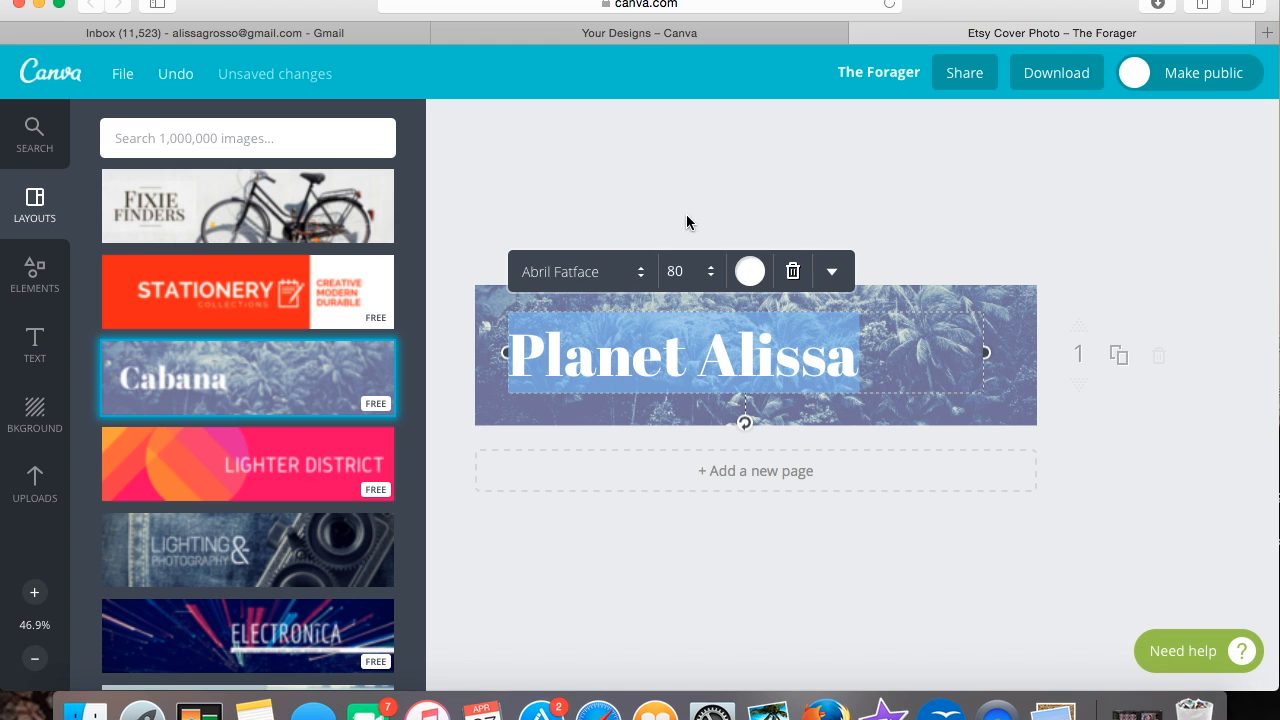
left_click(634, 274)
left_click_drag(838, 138, 779, 387)
scroll(779, 387, "down", 5)
left_click(564, 418)
left_click(799, 361)
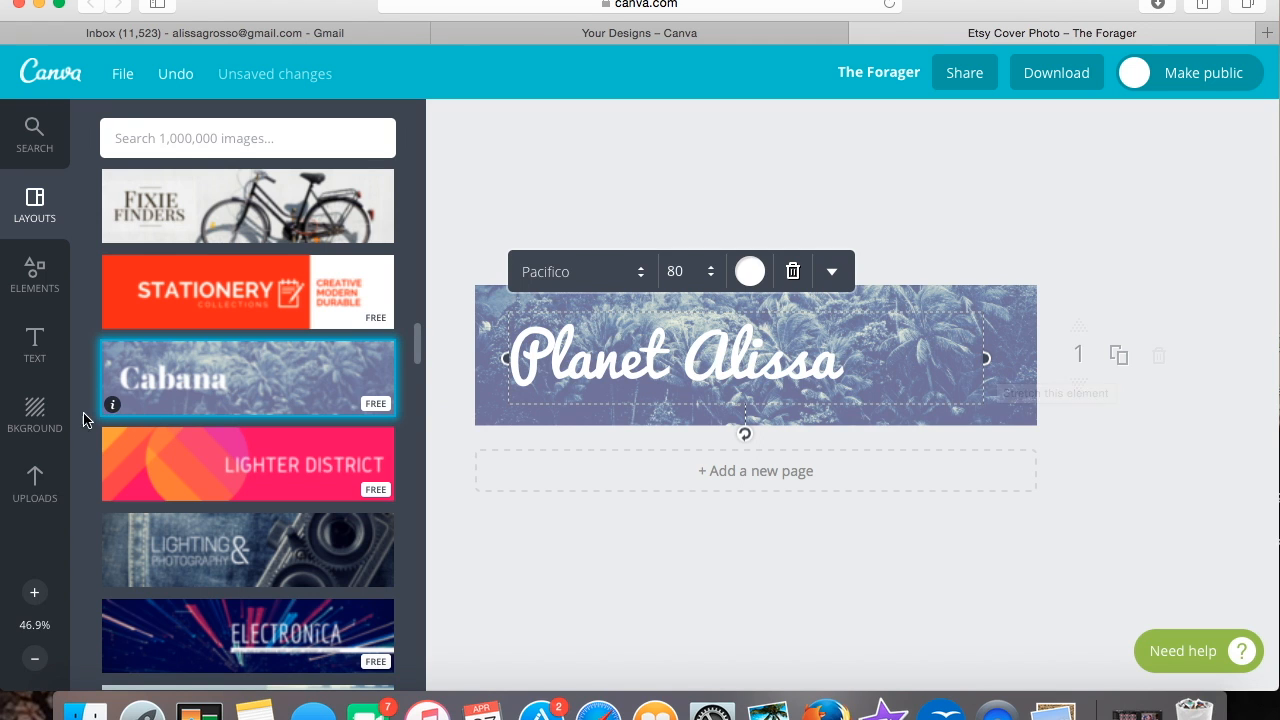
- Replace the banner's palm tree background with the grey wood plank photo from the uploaded images
left_click(34, 482)
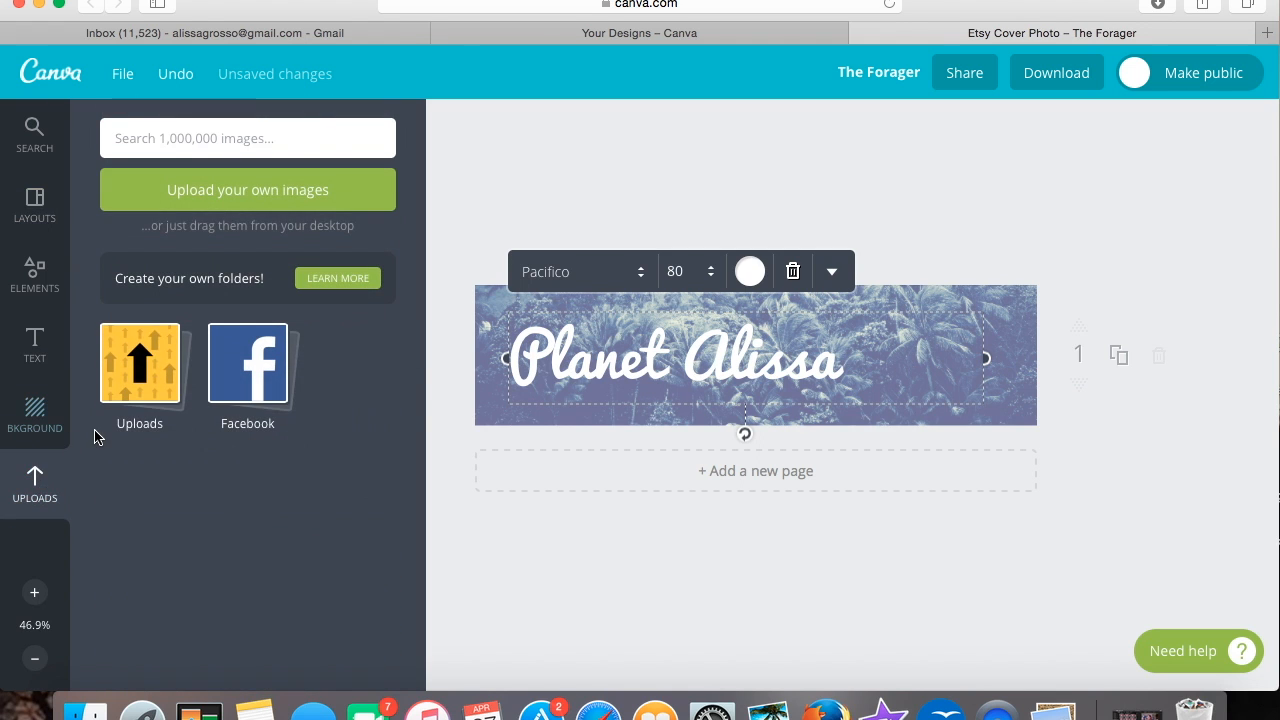
left_click(126, 370)
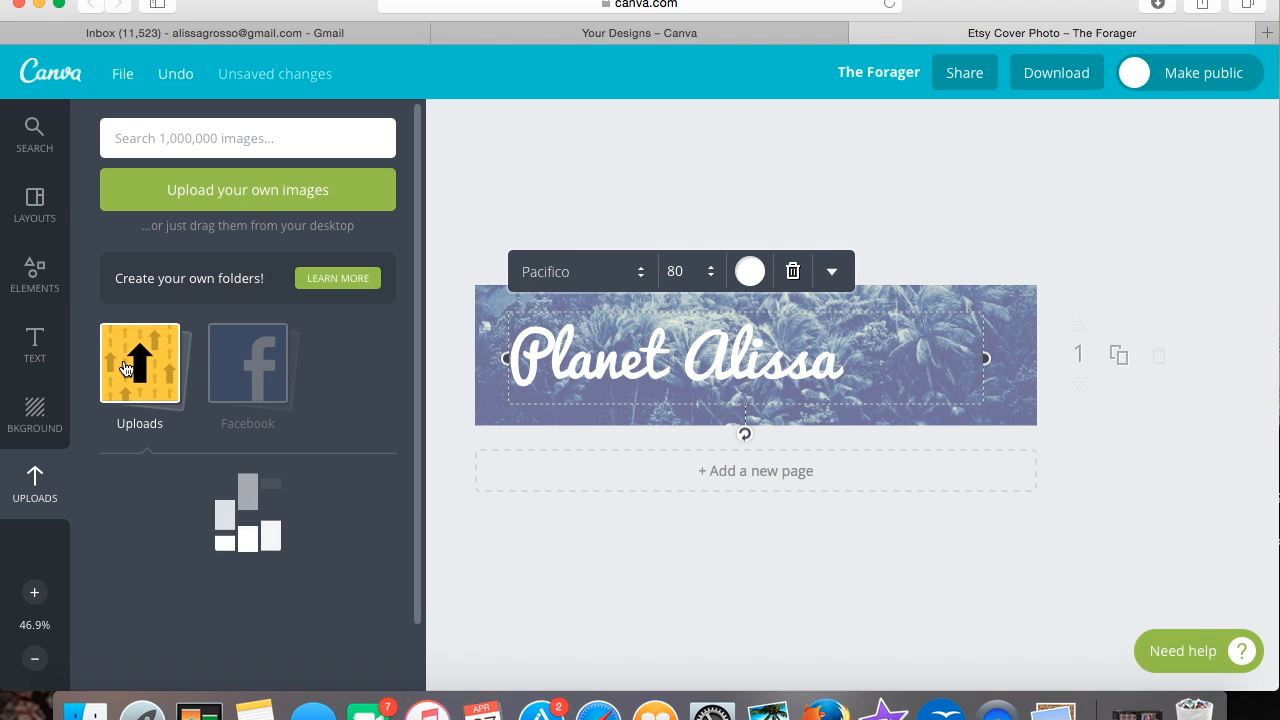
left_click_drag(146, 495, 720, 400)
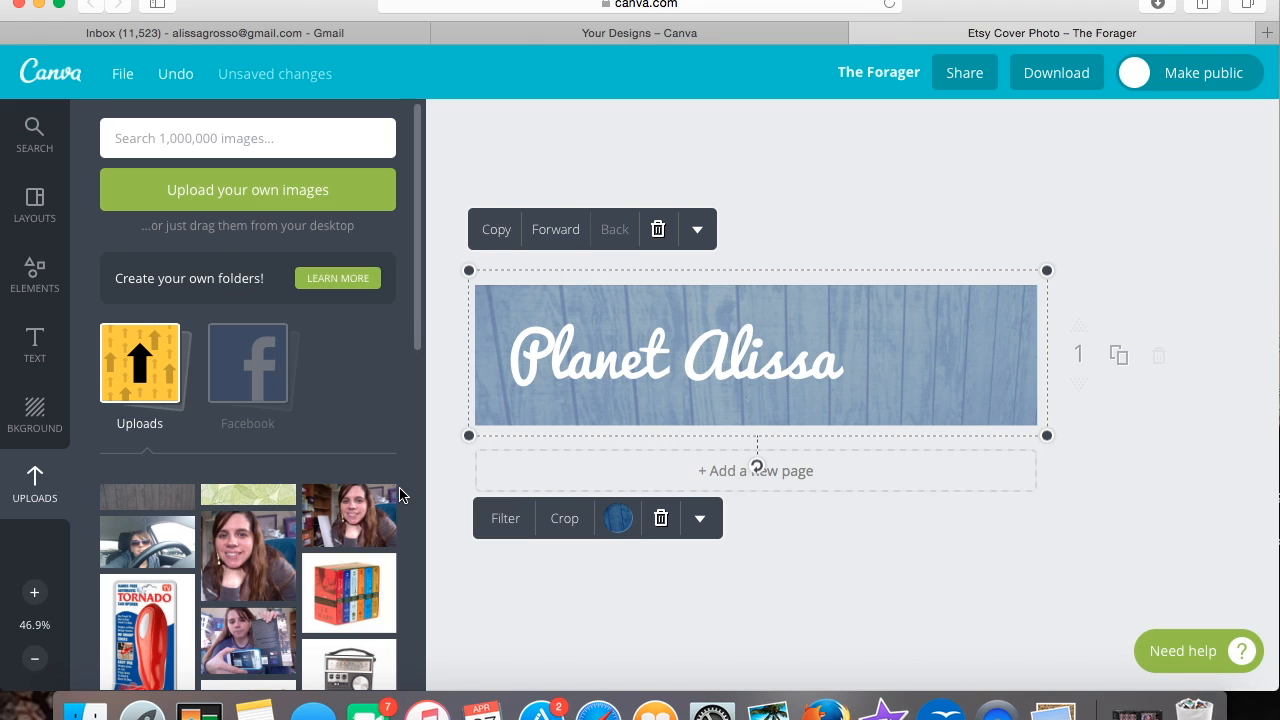
- Apply the Cali filter to the wood background and deselect everything on the banner
left_click(619, 521)
left_click(508, 526)
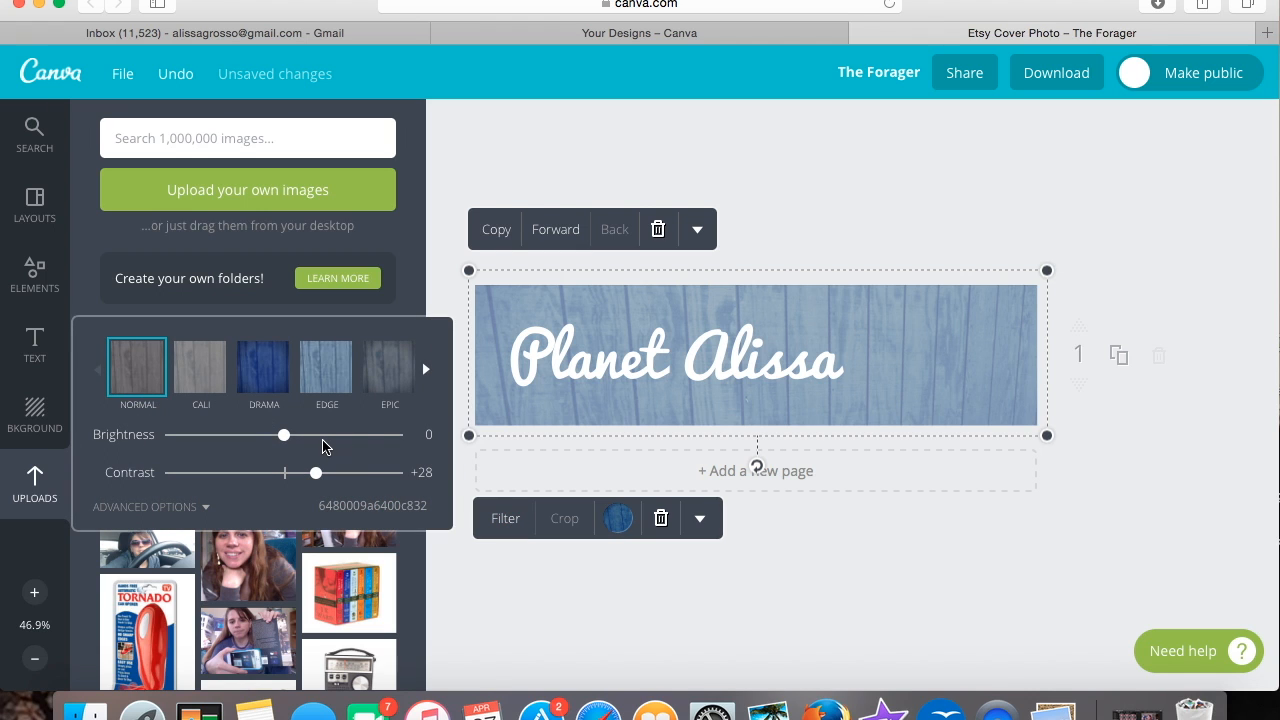
left_click(200, 372)
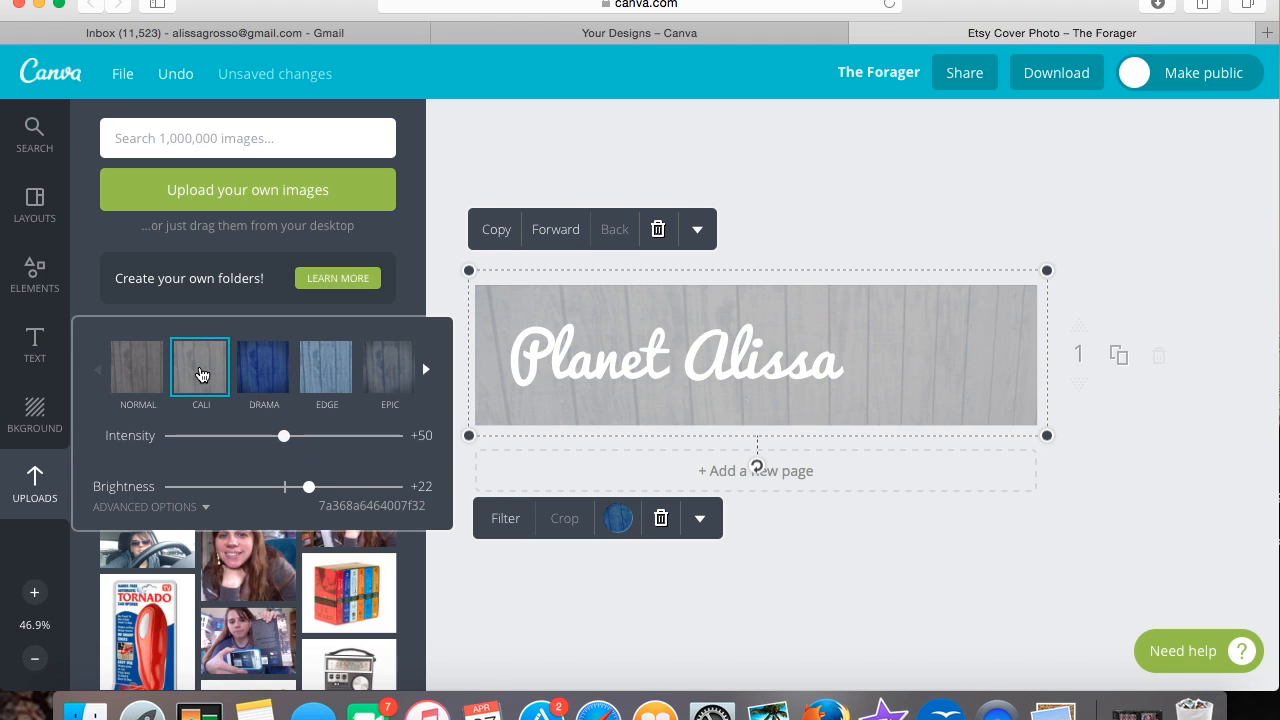
left_click(649, 394)
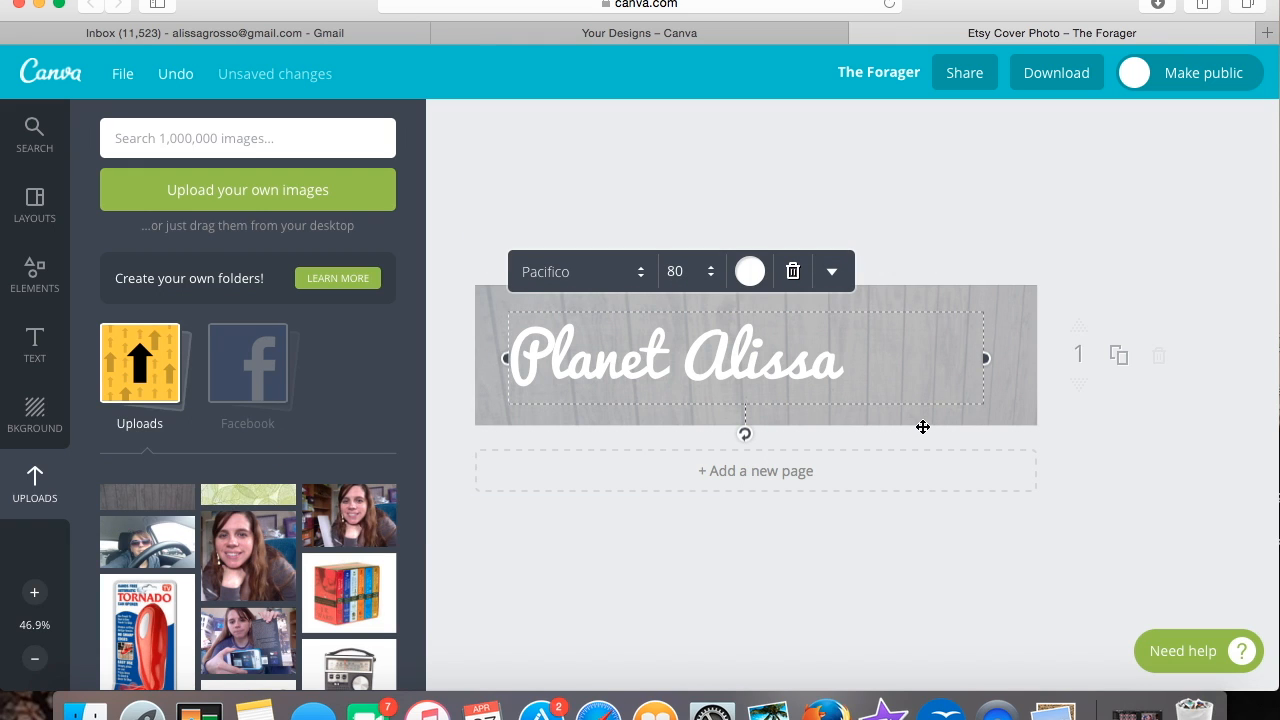
left_click(1082, 264)
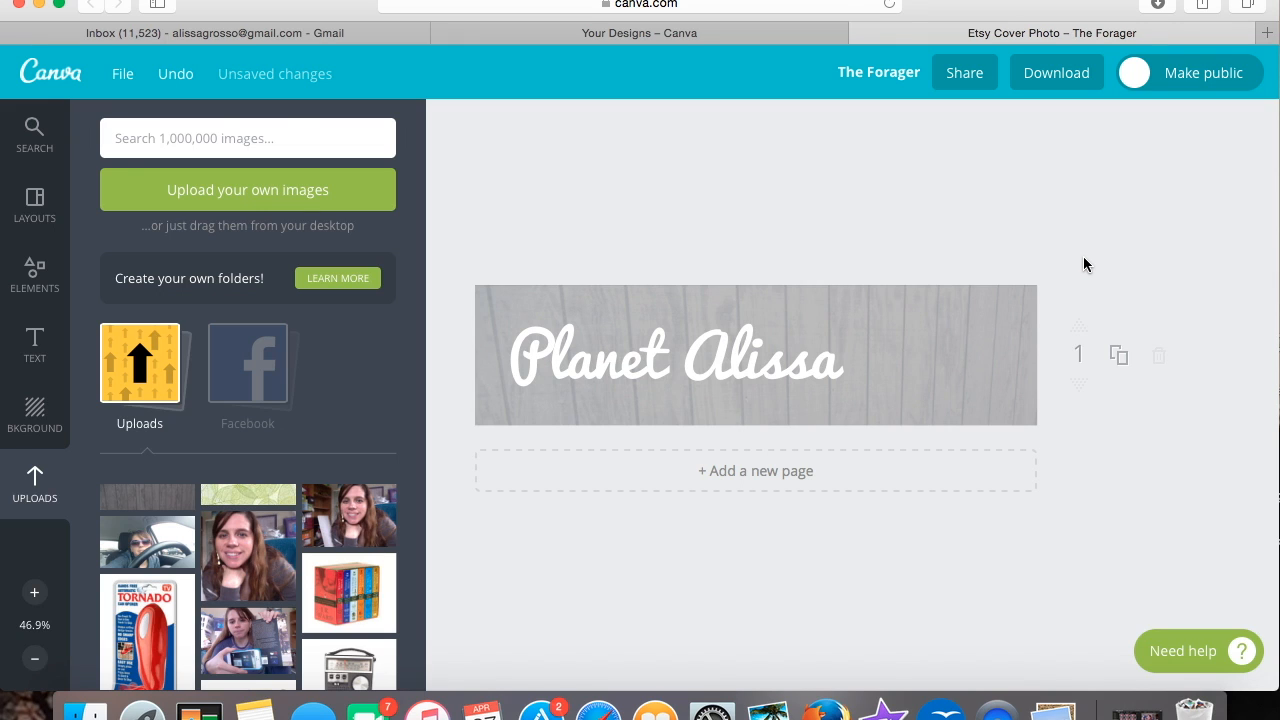
- Browse the free photos, try the red sunset seascape as background, and replace it with the northern lights forest photo
left_click(31, 281)
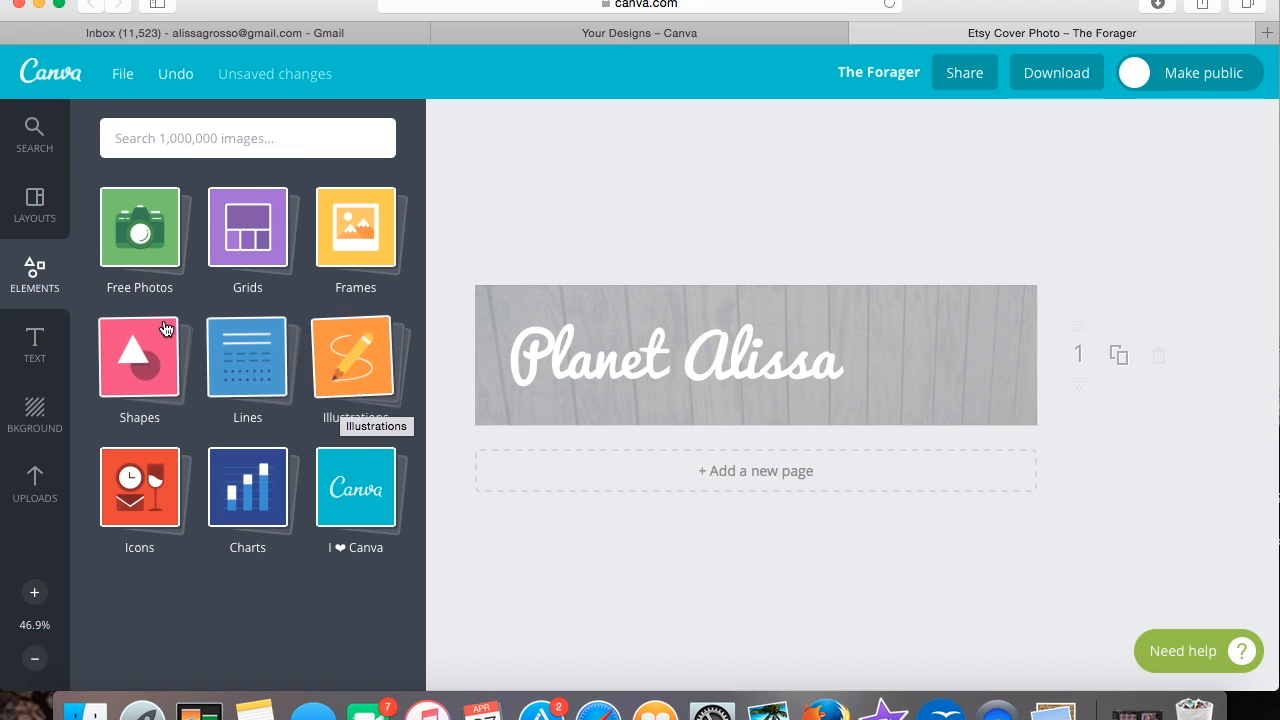
left_click(136, 240)
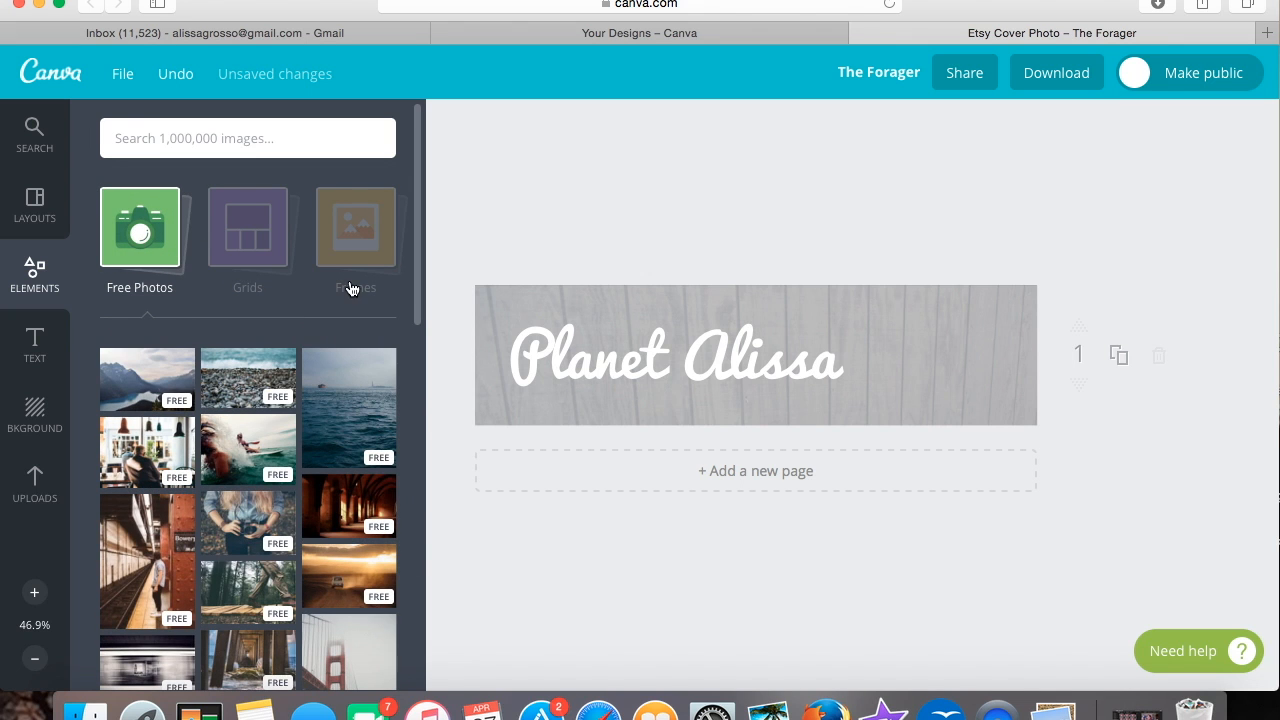
left_click_drag(424, 260, 381, 401)
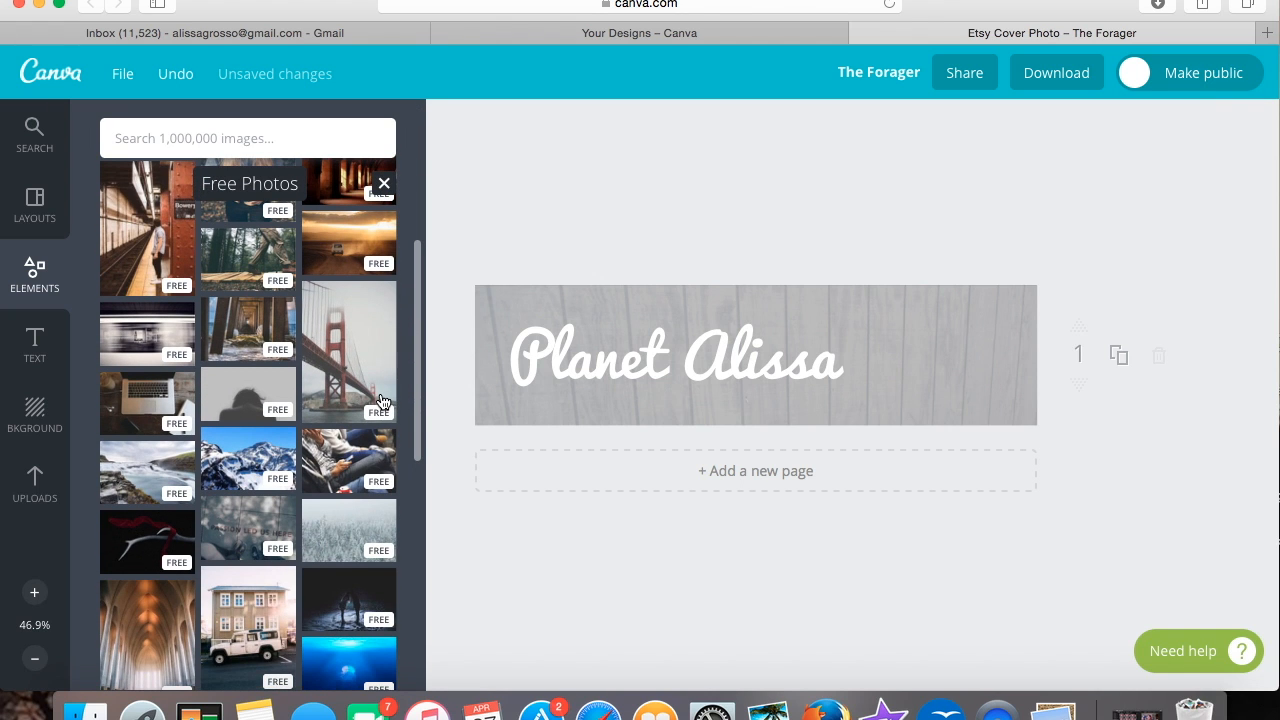
scroll(381, 401, "down", 3)
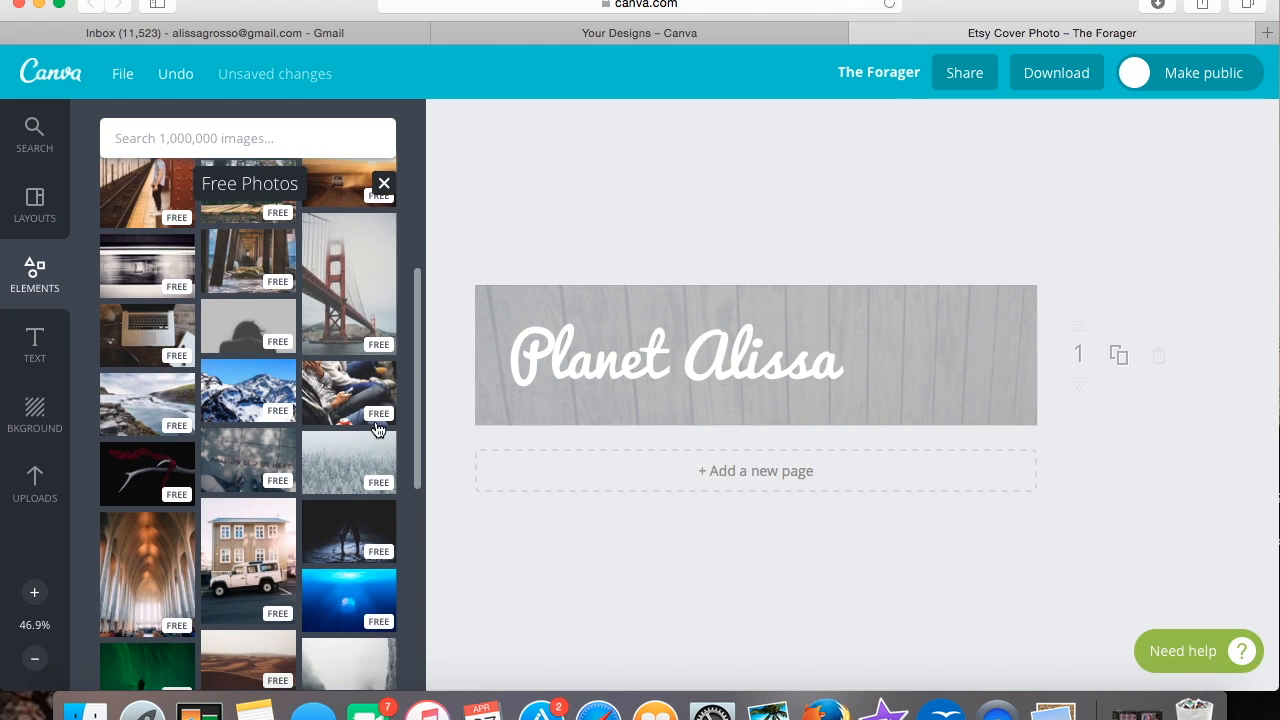
scroll(375, 433, "down", 6)
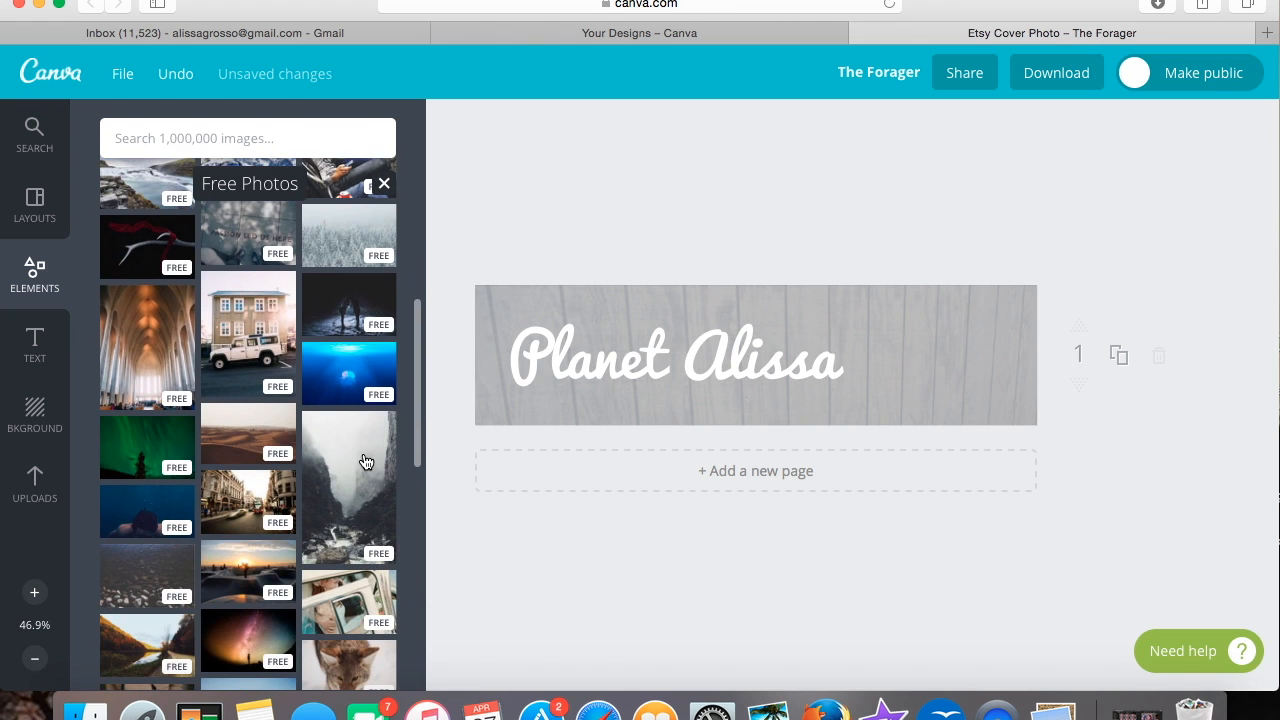
scroll(366, 461, "down", 6)
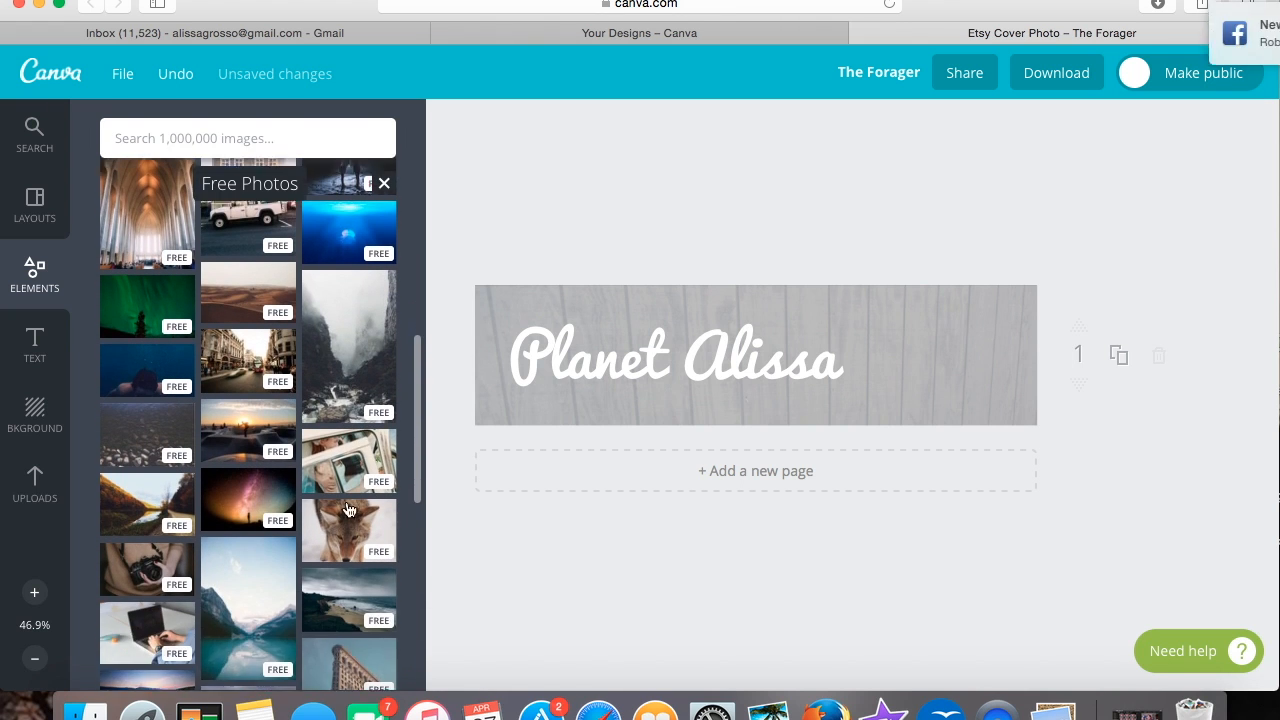
scroll(337, 527, "down", 2)
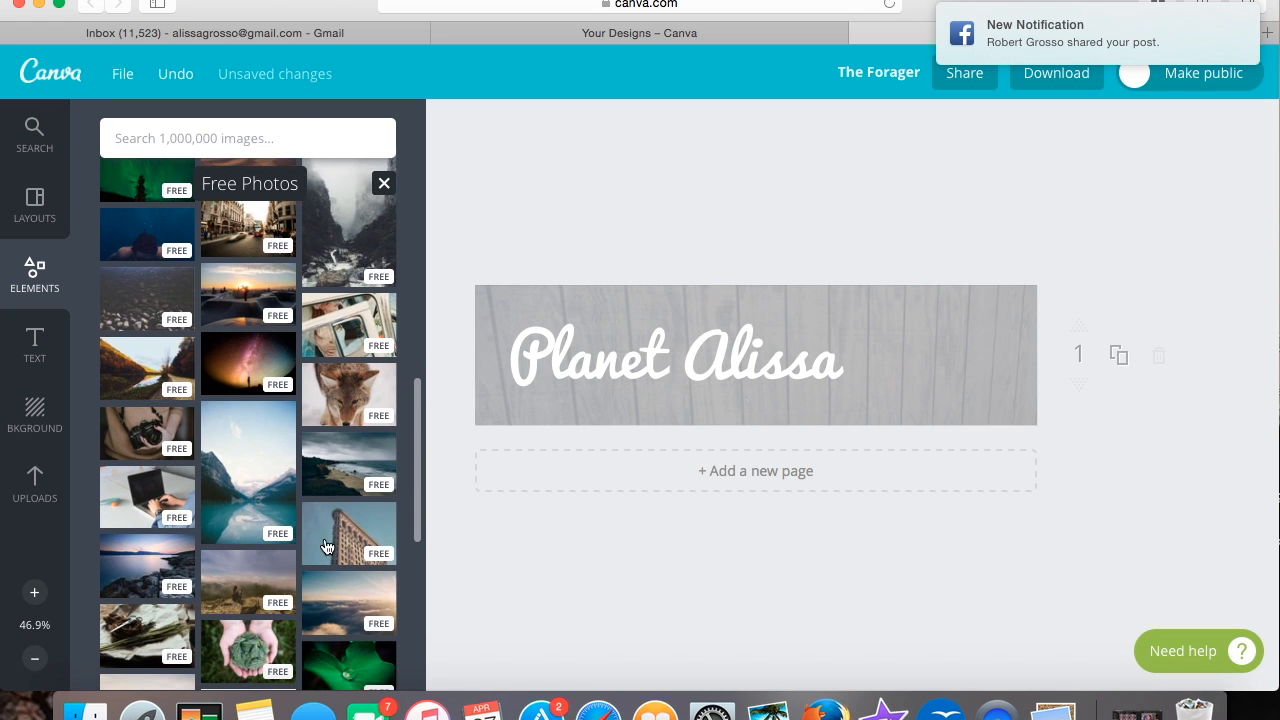
scroll(312, 568, "down", 7)
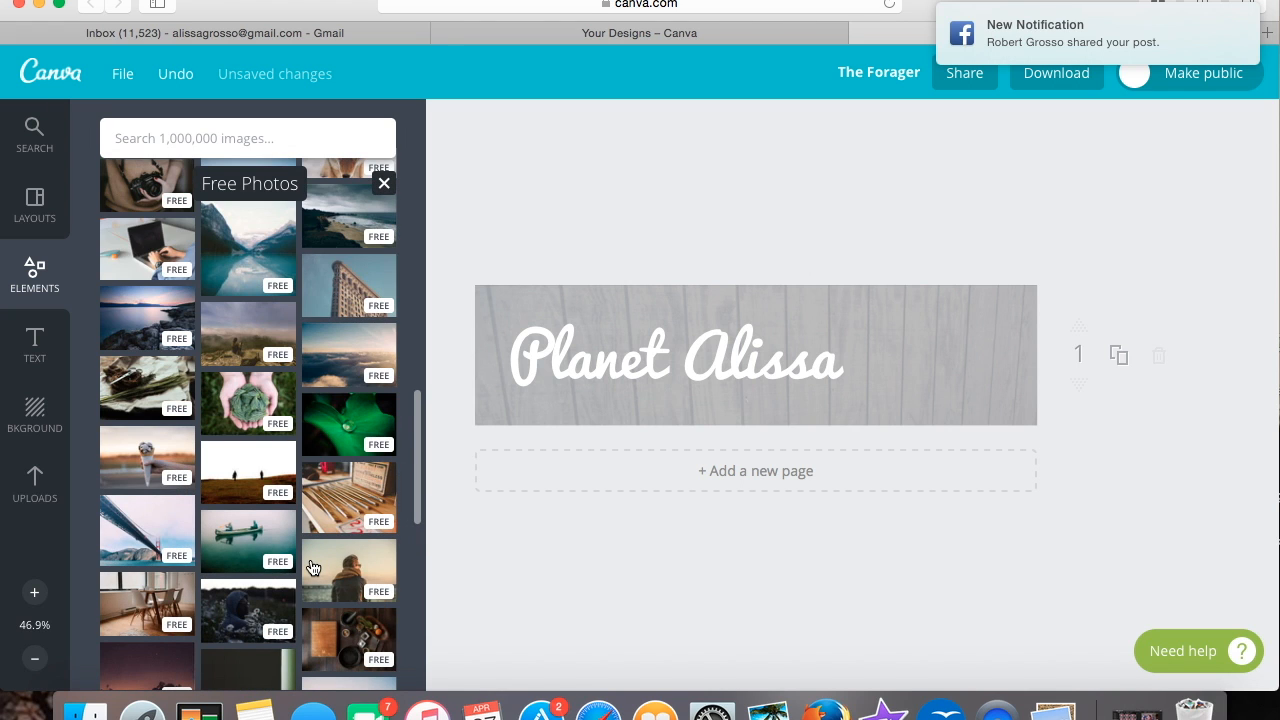
scroll(305, 585, "down", 6)
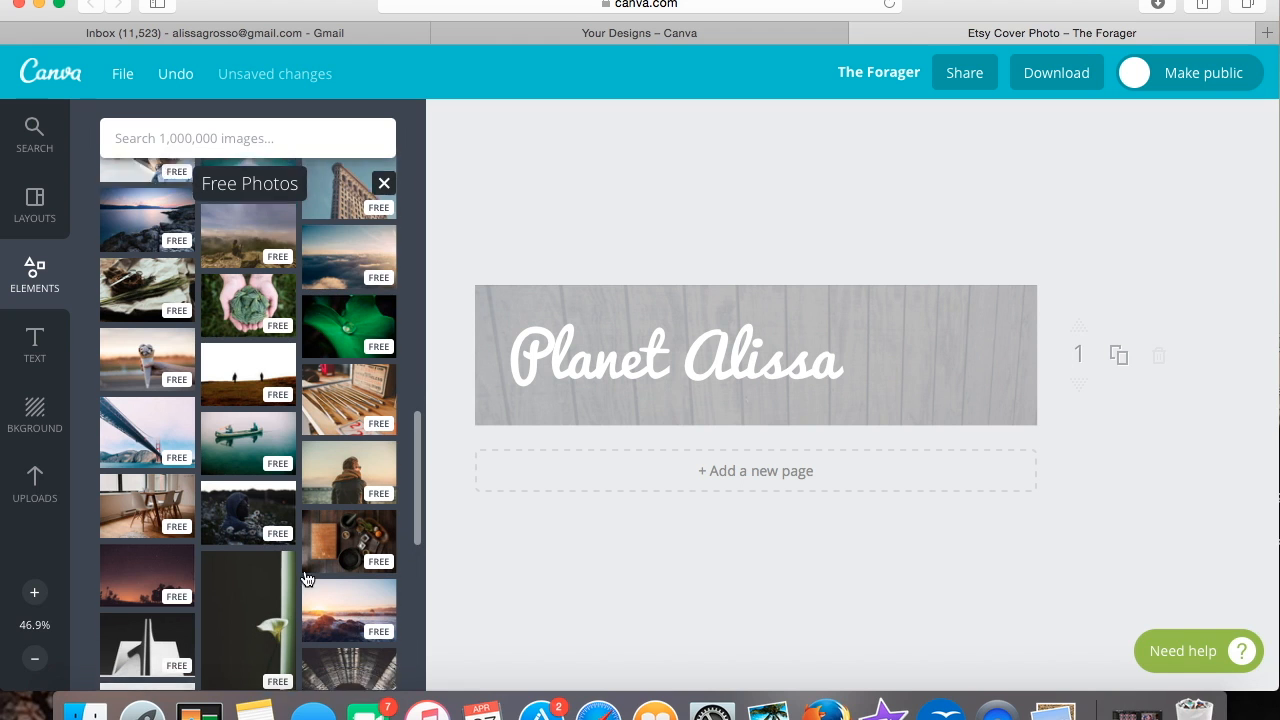
scroll(298, 605, "down", 12)
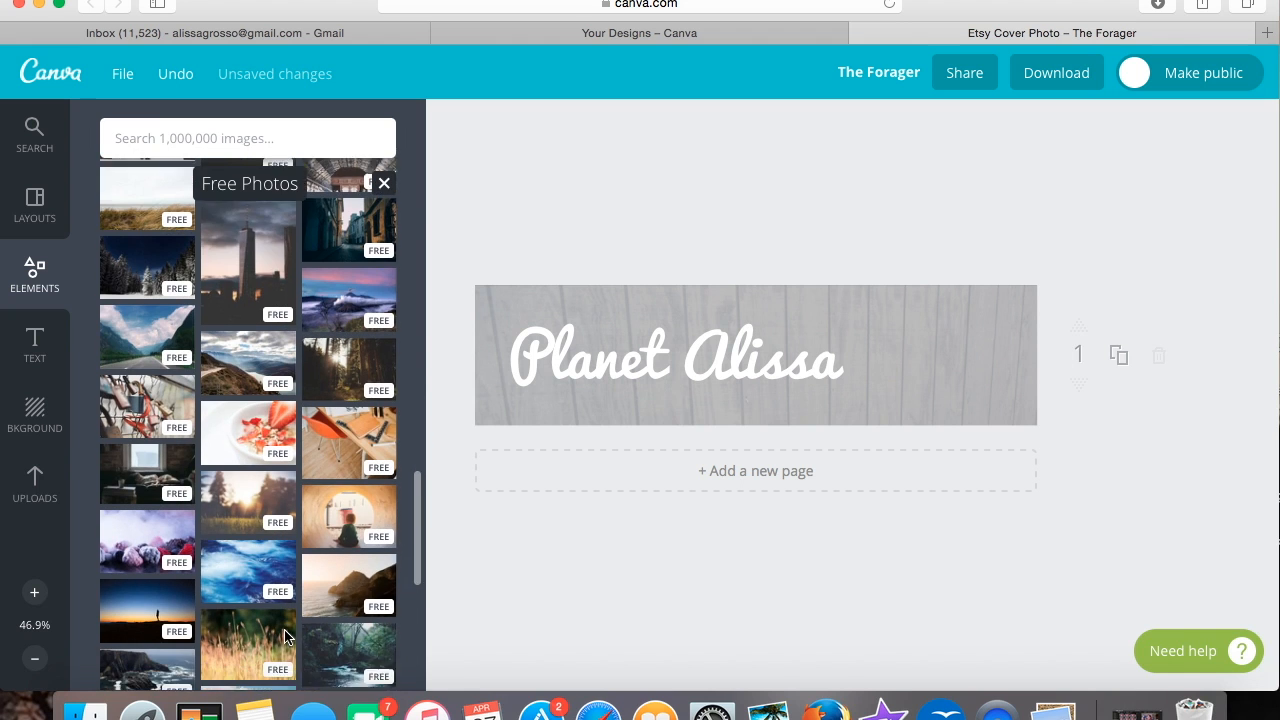
scroll(280, 652, "down", 12)
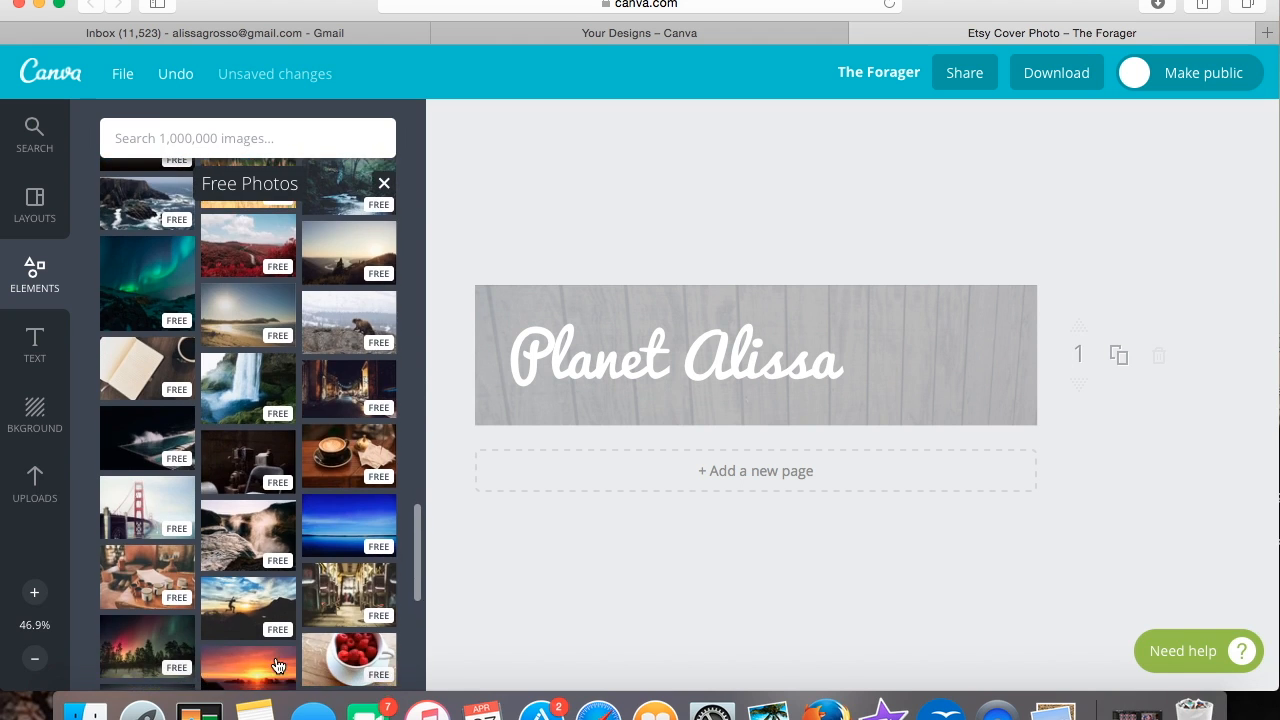
scroll(276, 669, "down", 8)
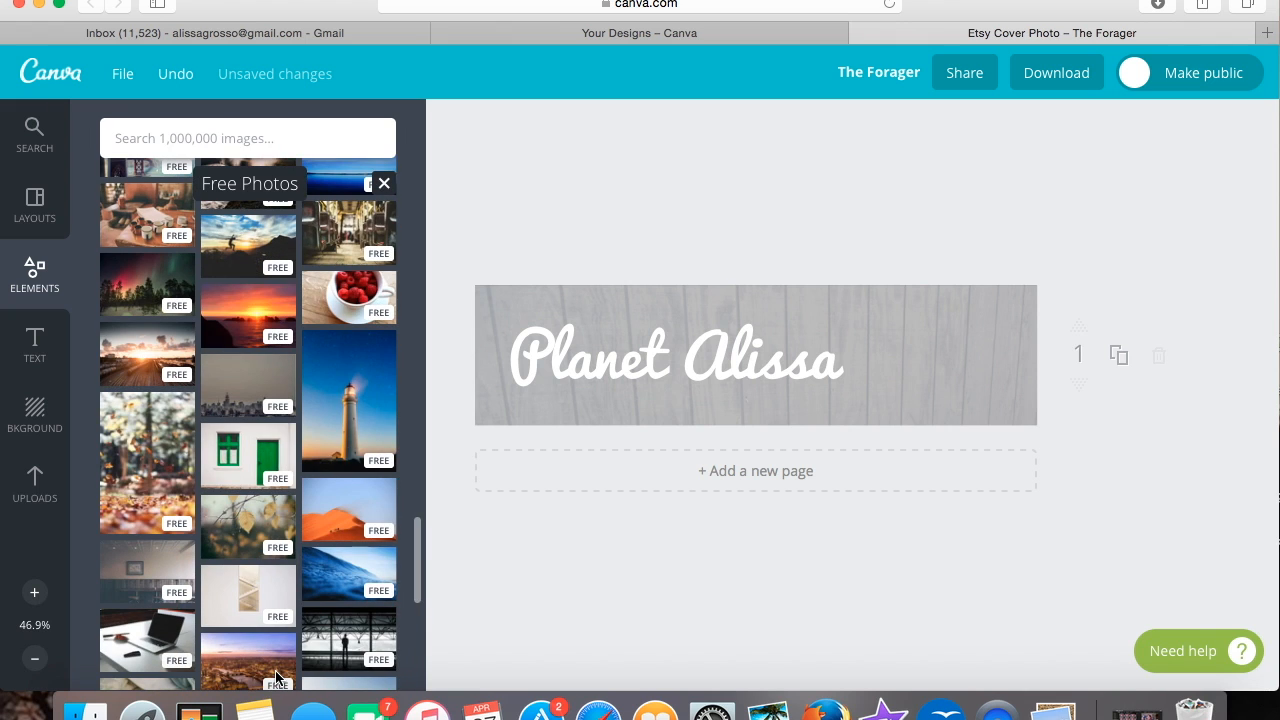
left_click(250, 313)
left_click_drag(731, 334, 484, 414)
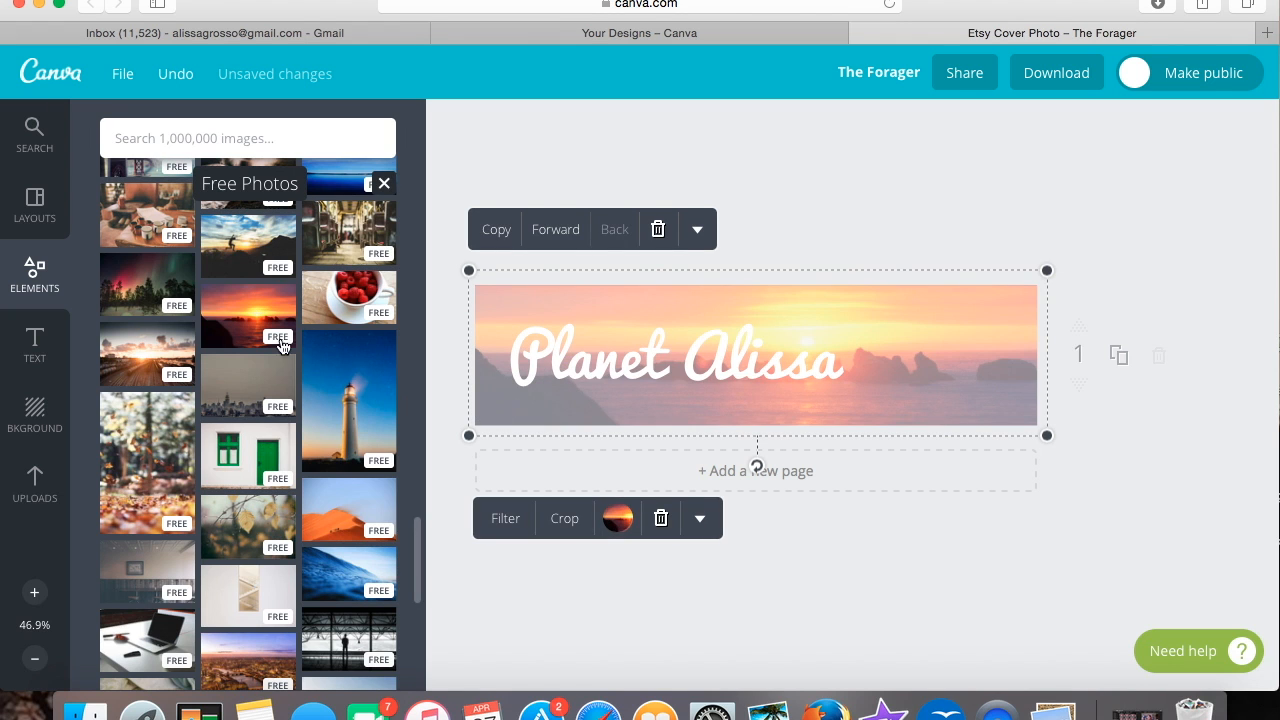
left_click_drag(145, 285, 594, 309)
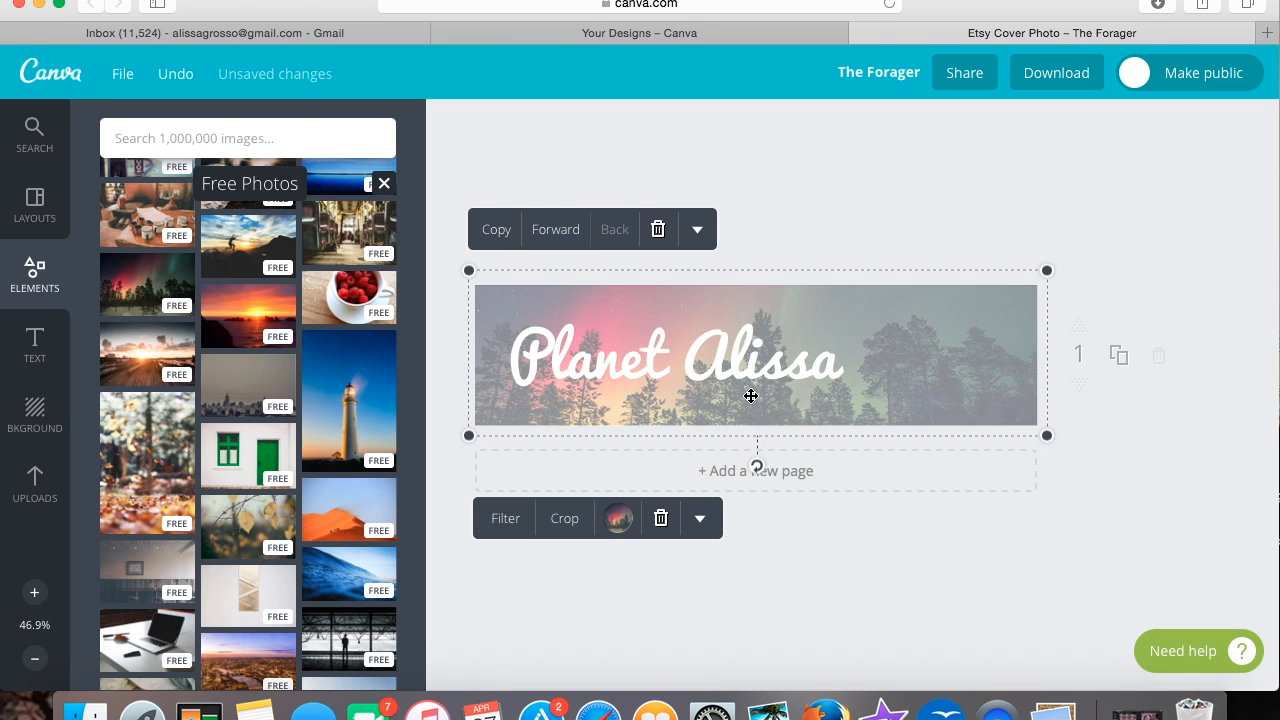
- Select the whole "Planet Alissa" heading and recolour it with the medium teal swatch
left_click(768, 375)
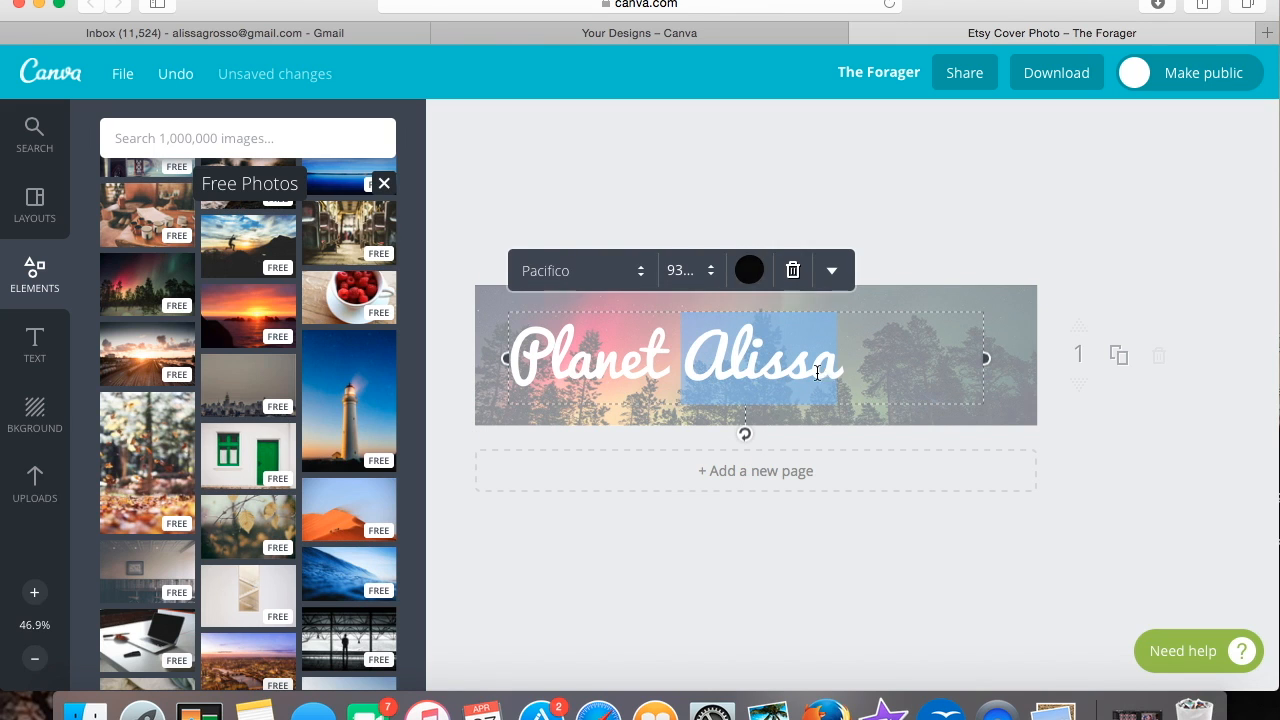
left_click_drag(840, 373, 517, 350)
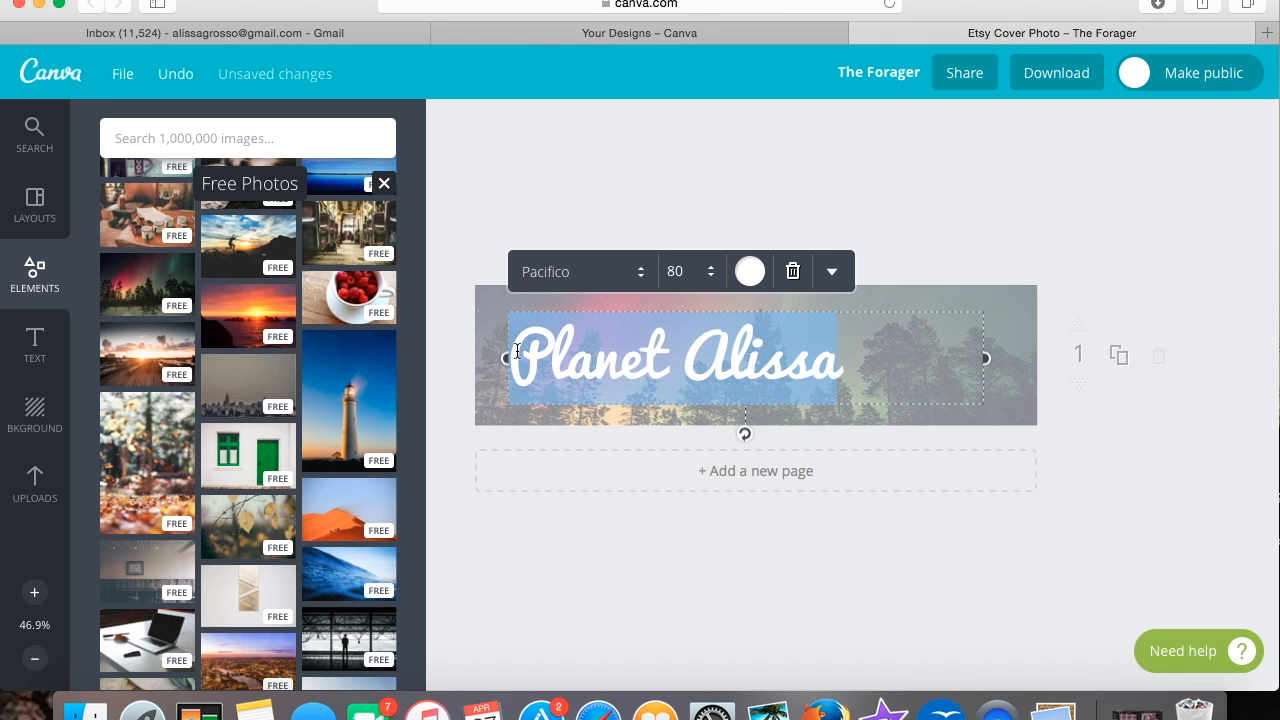
left_click(747, 274)
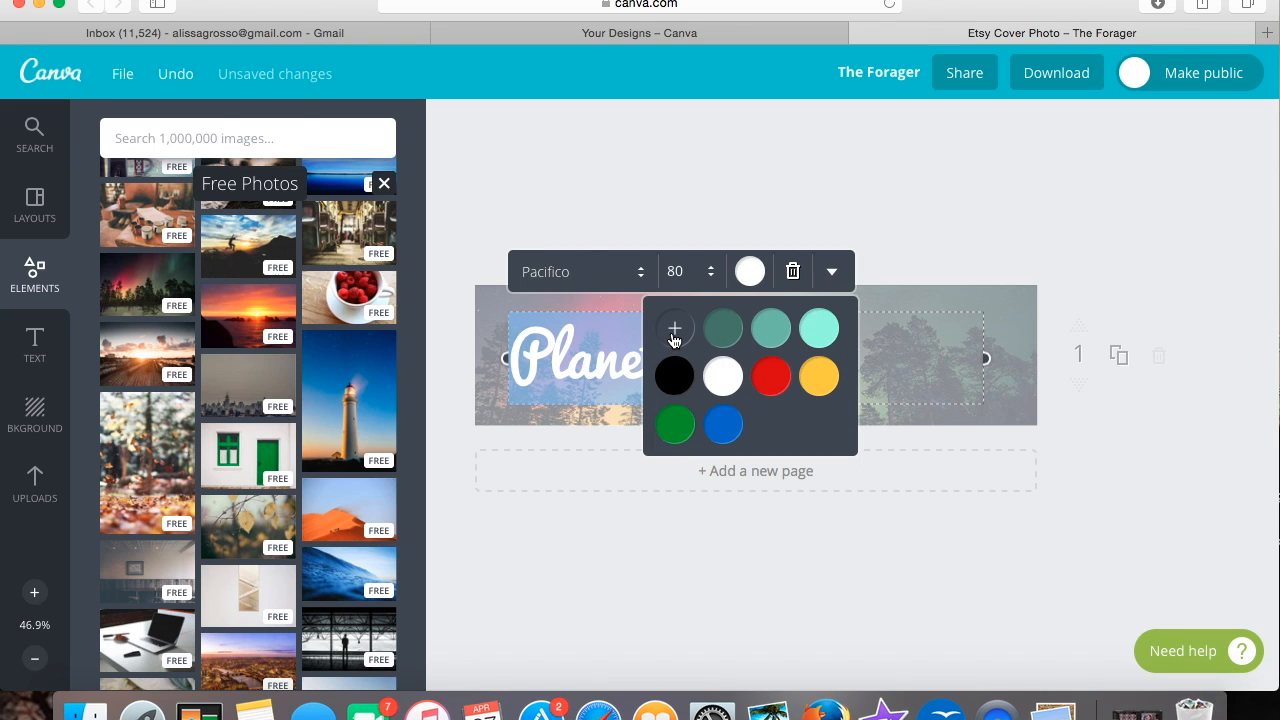
left_click(772, 332)
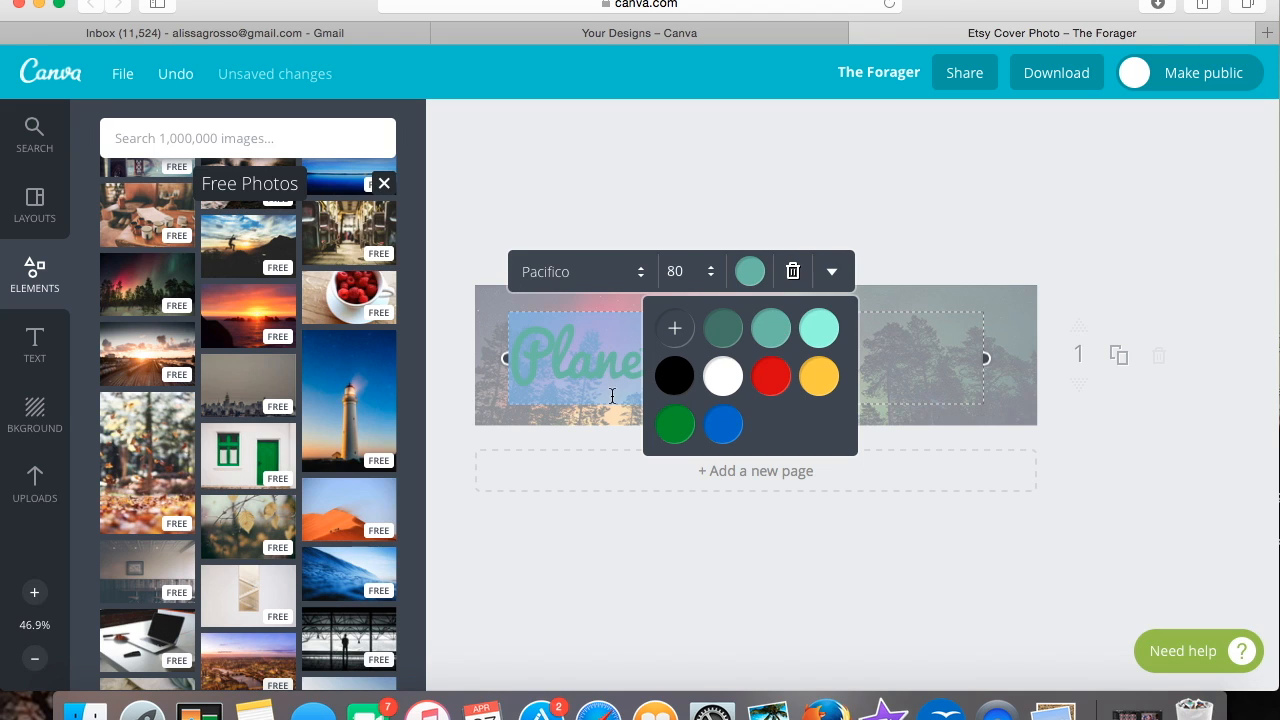
- Give the "Planet Alissa" heading a custom bright yellow colour, about fff260, and leave the text box
left_click_drag(516, 360, 743, 354)
left_click(671, 336)
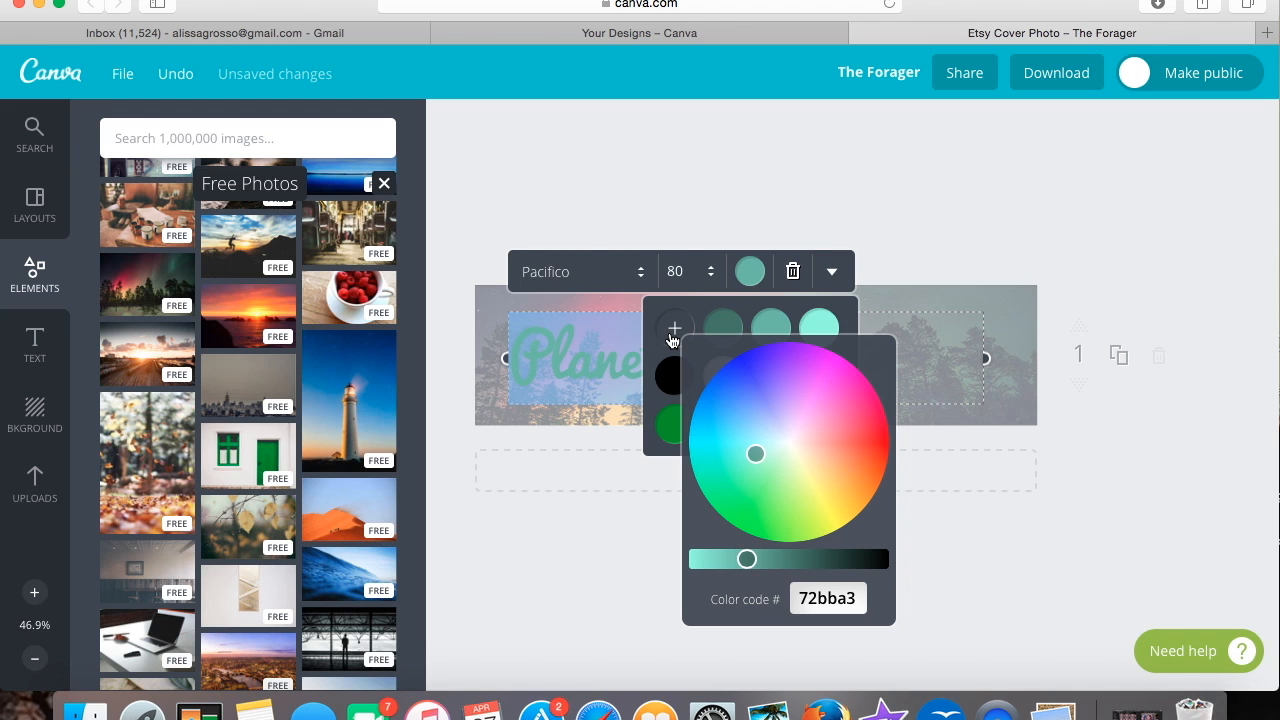
left_click(830, 508)
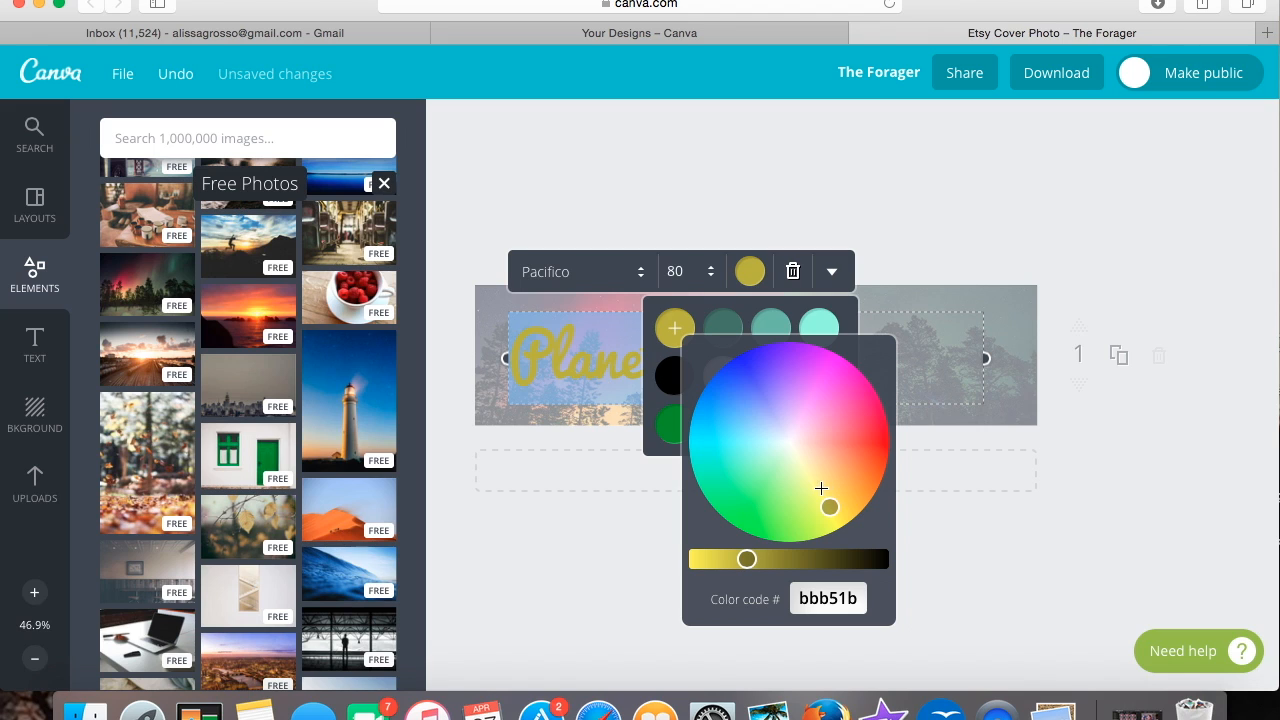
left_click(842, 496)
left_click(820, 514)
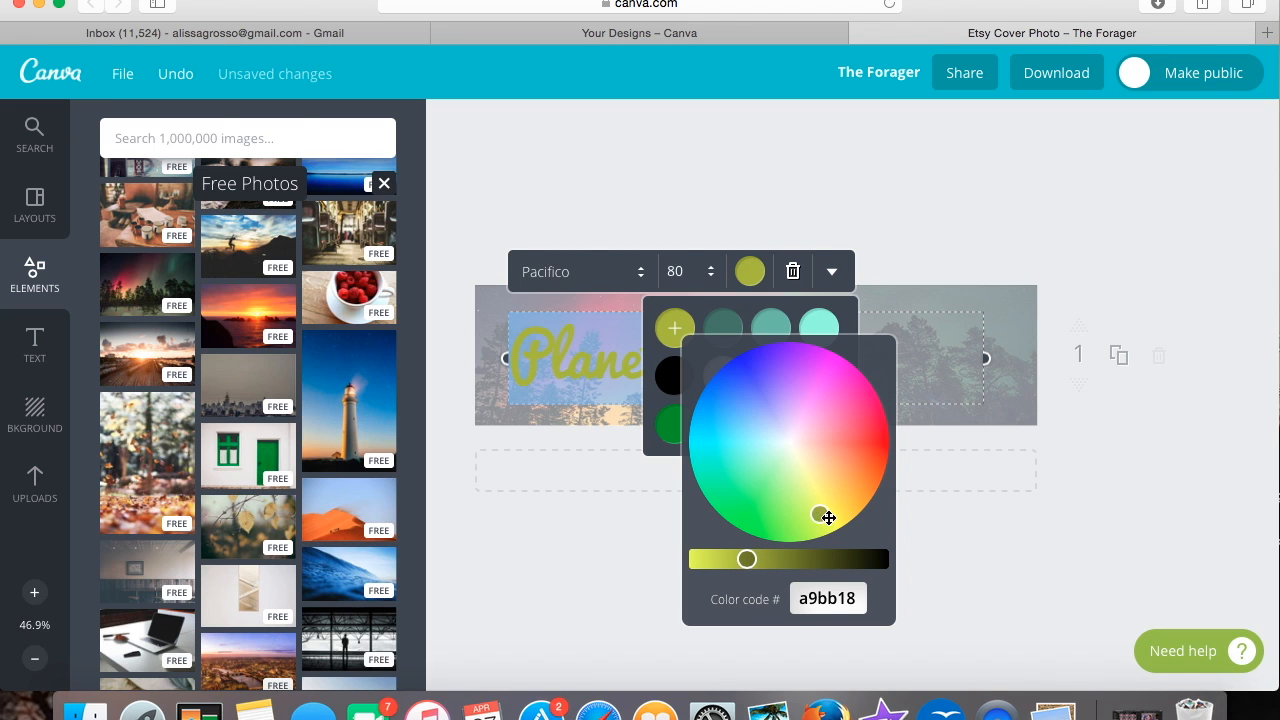
left_click(836, 509)
left_click(820, 488)
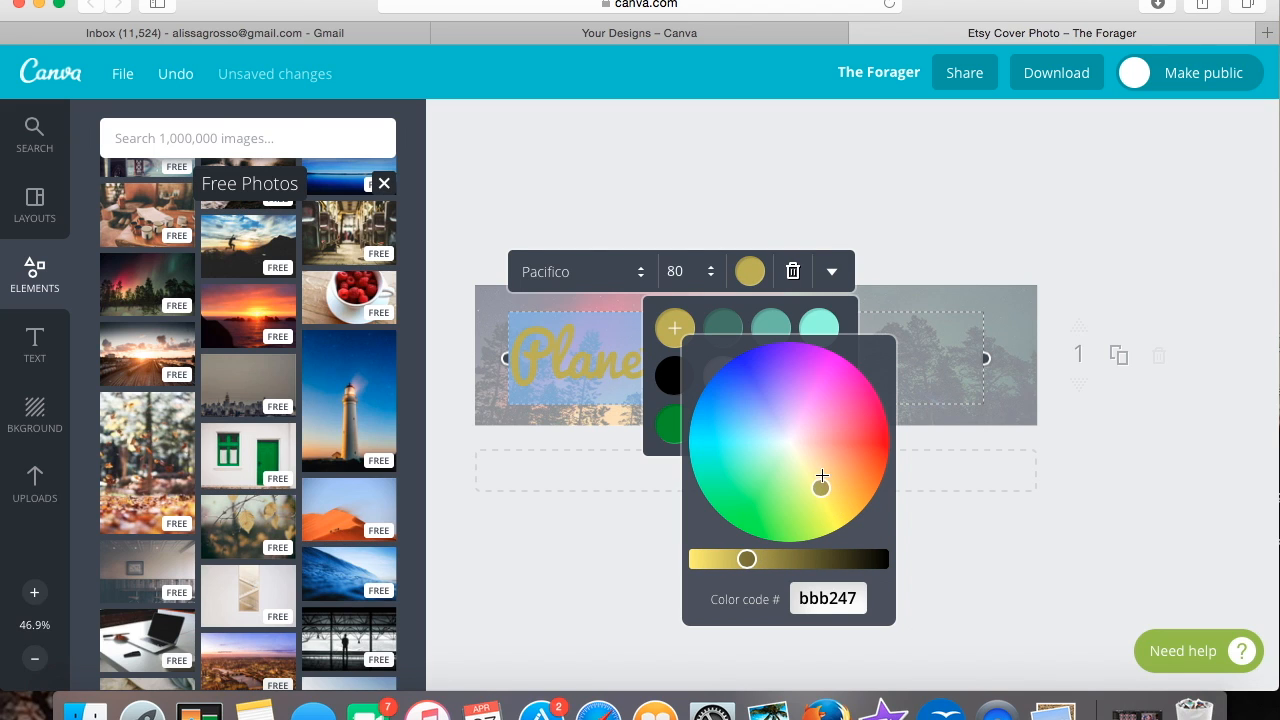
left_click(703, 557)
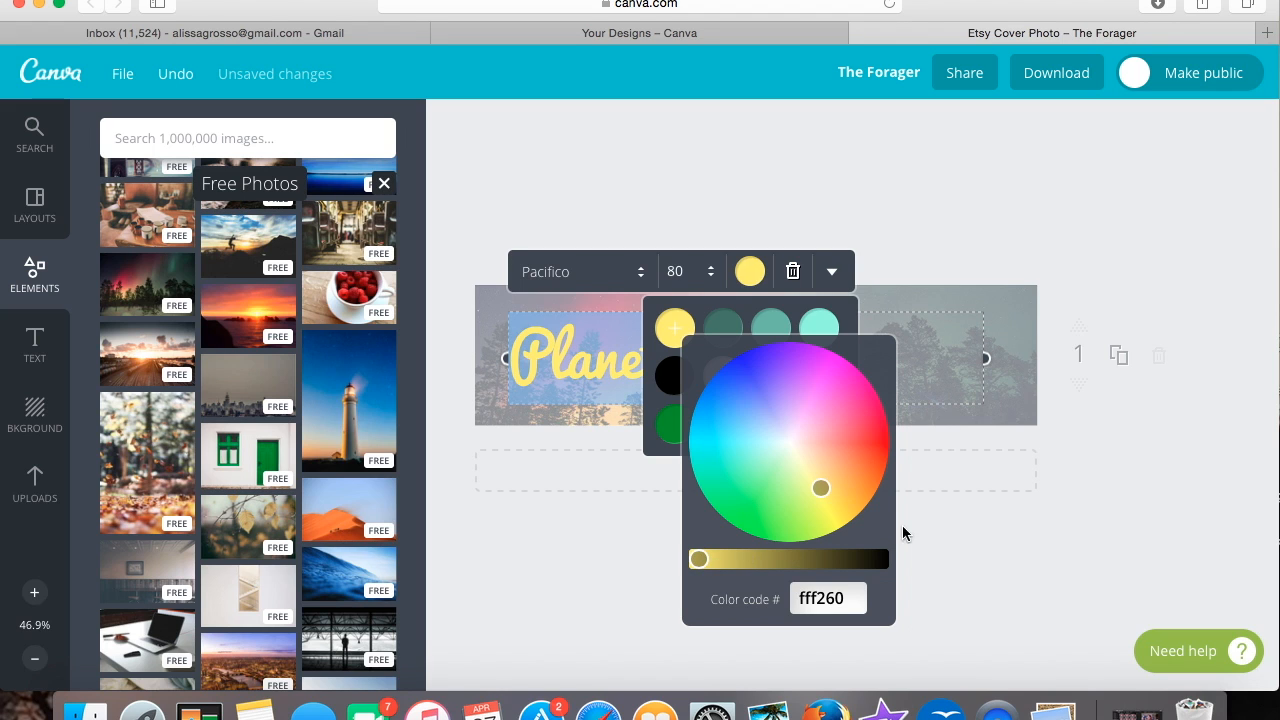
left_click(937, 532)
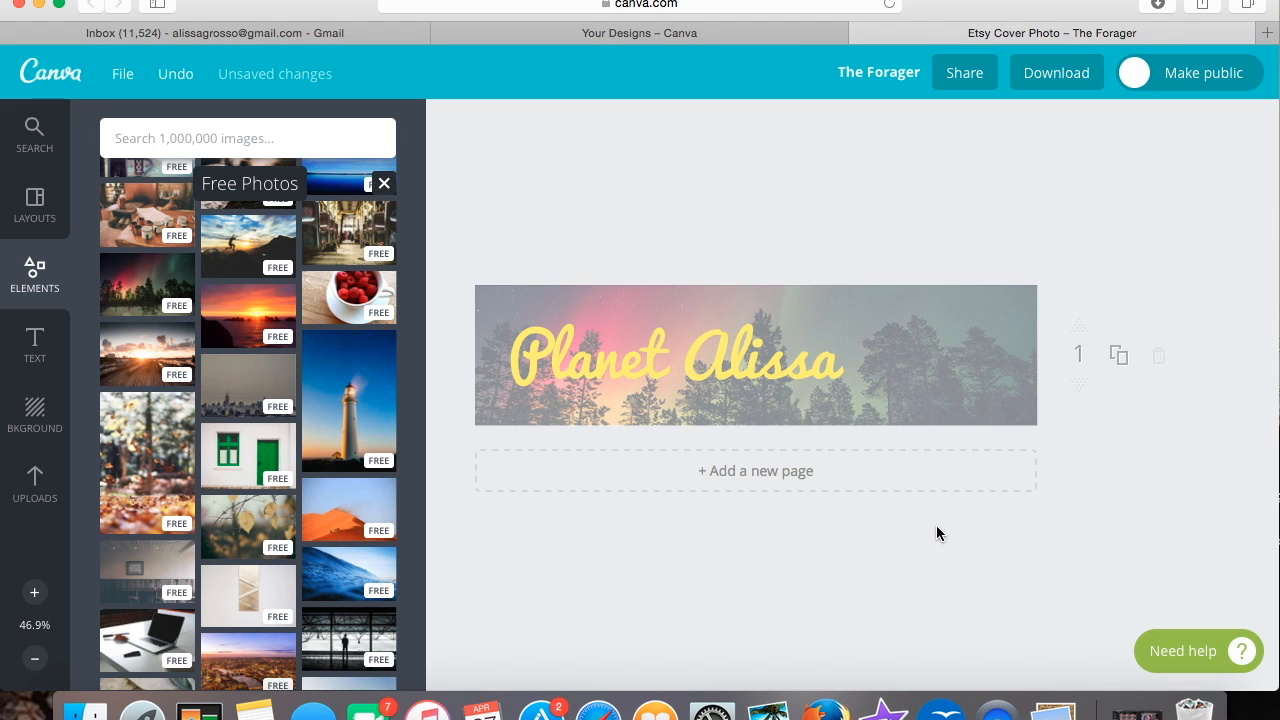